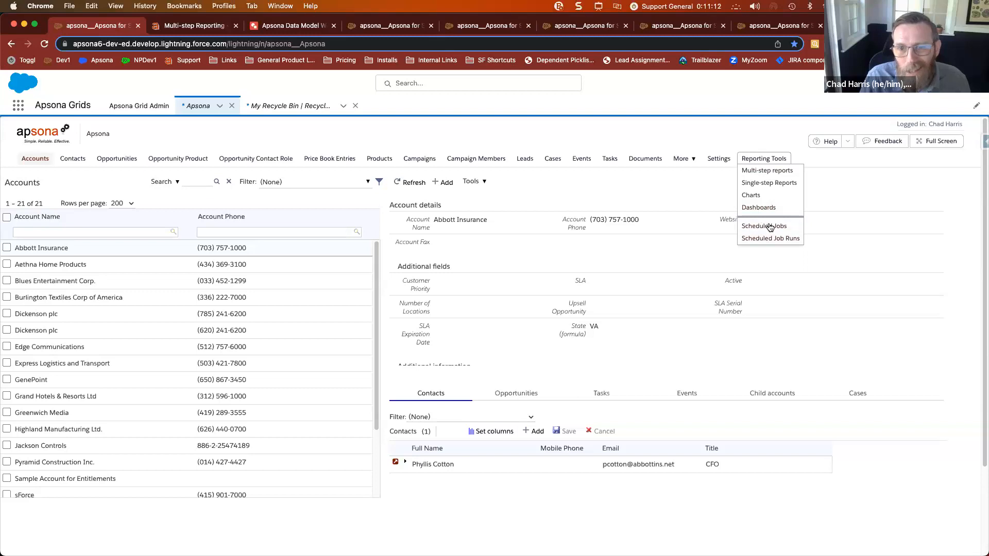
Step: Open the list of multi-step reports from the reporting tools
left_click(763, 172)
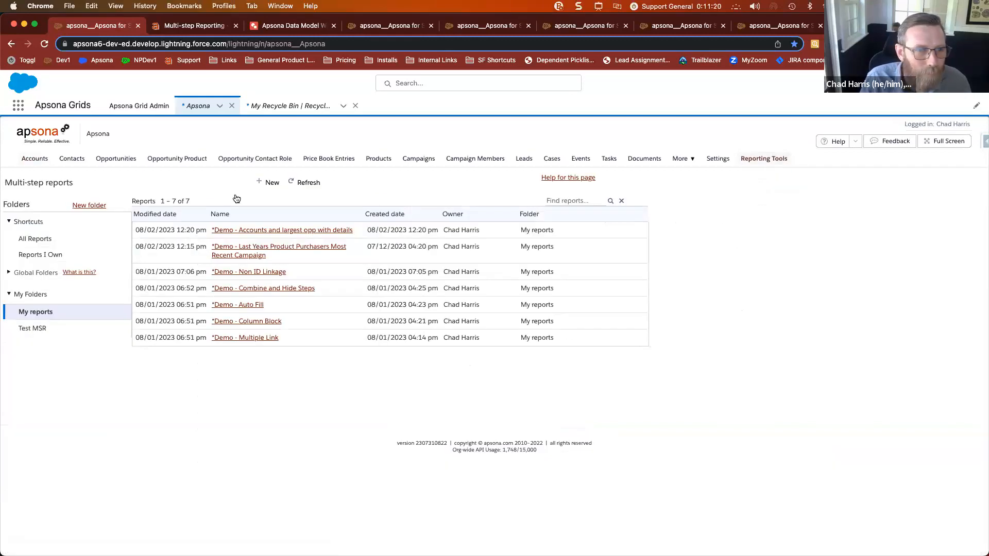
left_click(270, 183)
left_click_drag(98, 206, 52, 205)
type("Demo1")
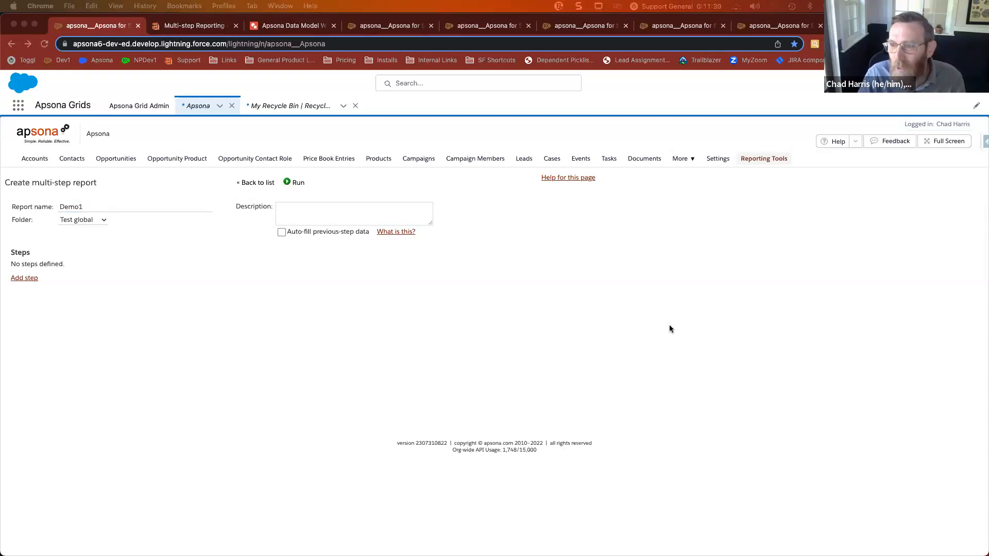
left_click(97, 220)
left_click(97, 220)
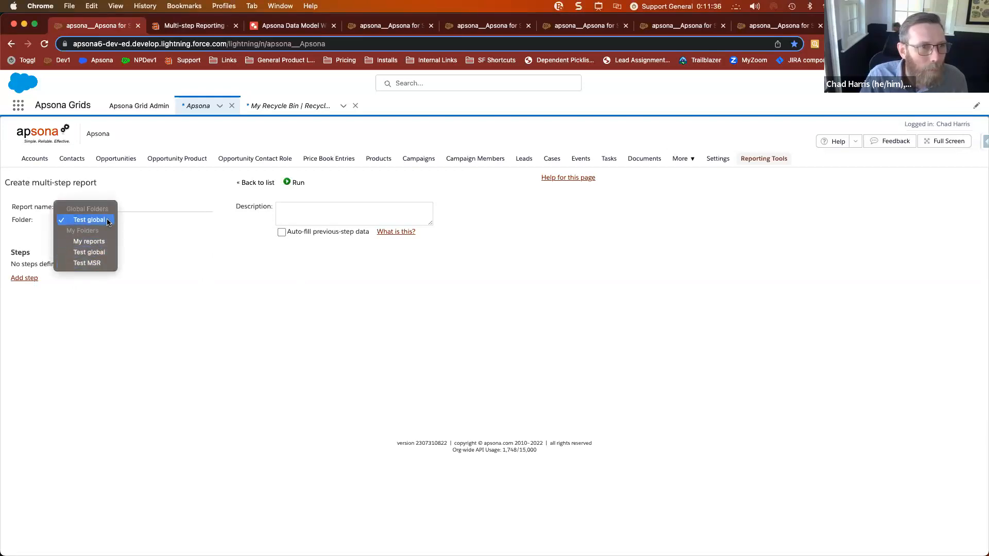
left_click(762, 160)
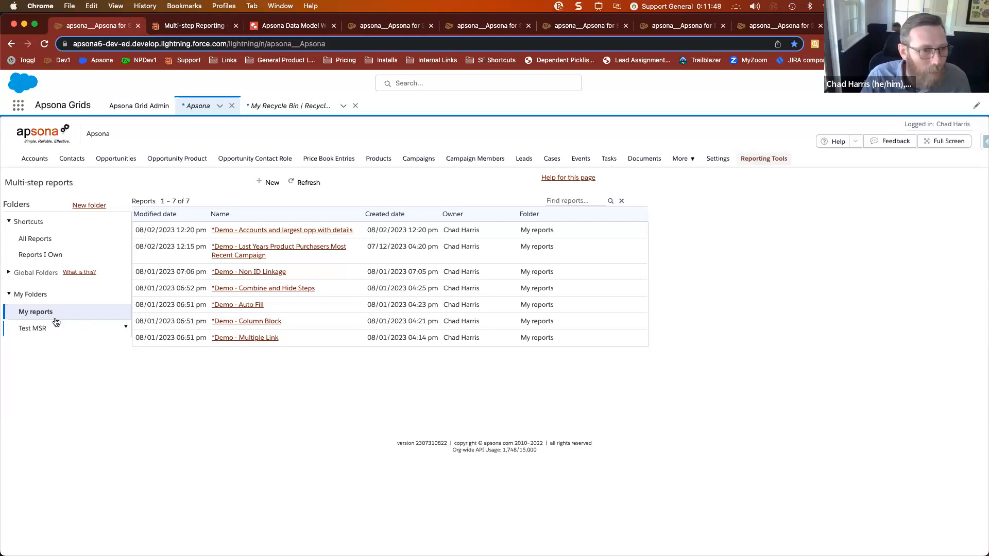
Step: List all reports and examine the global folders, the personal folders and the Test MSR folder's options
left_click(43, 240)
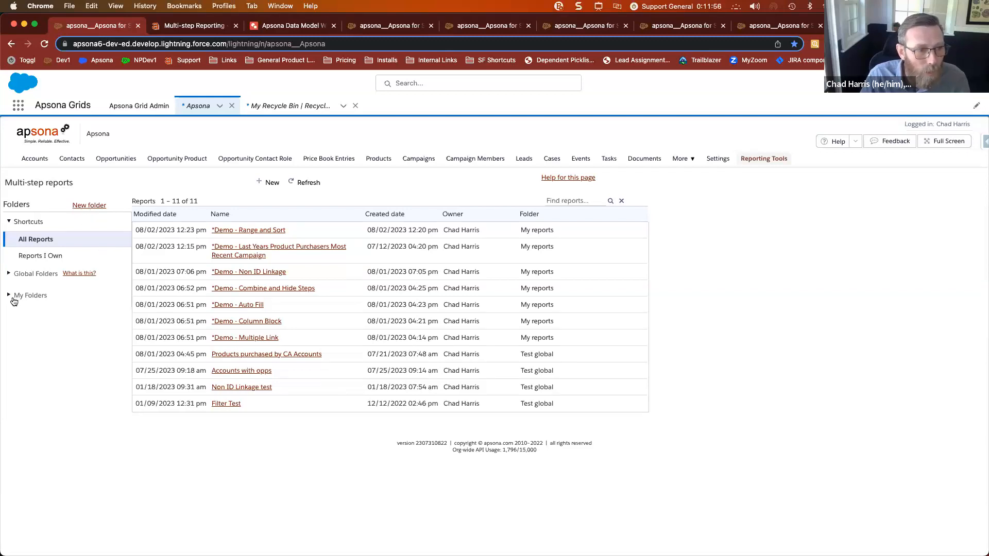
left_click(9, 273)
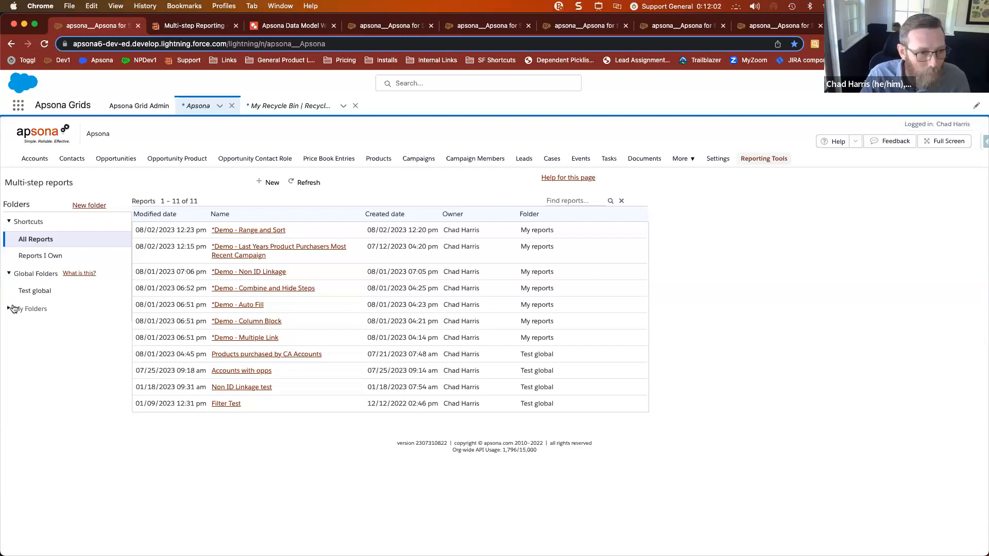
left_click(11, 309)
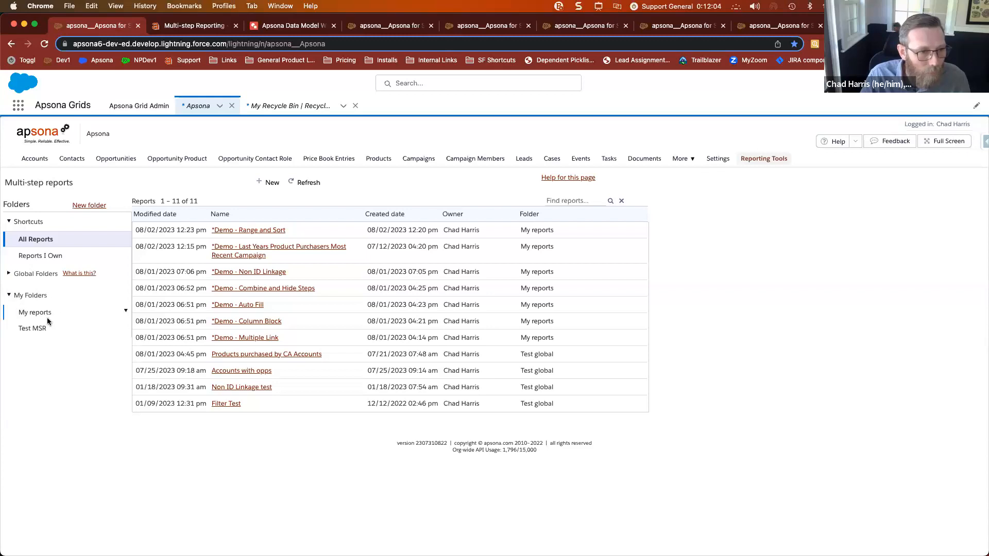
left_click(125, 328)
mouse_move(183, 361)
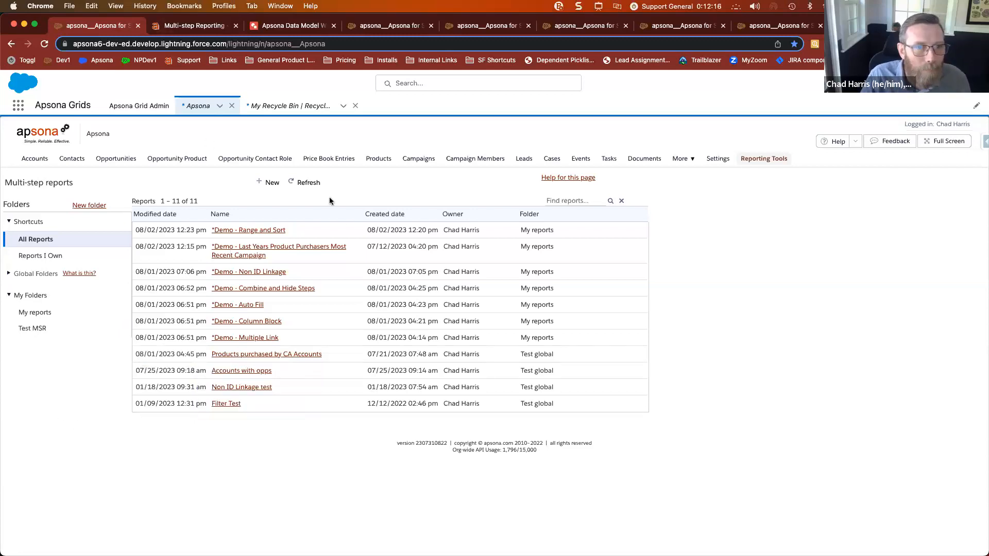
Step: Create a new multi-step report named Demo1 in the My reports folder
left_click(271, 183)
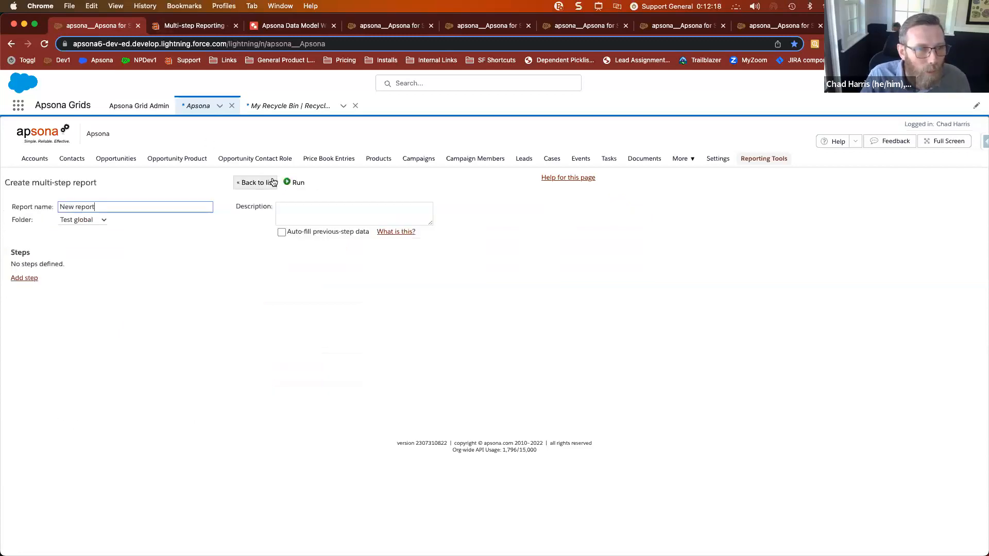
key("super+a")
type("Demo")
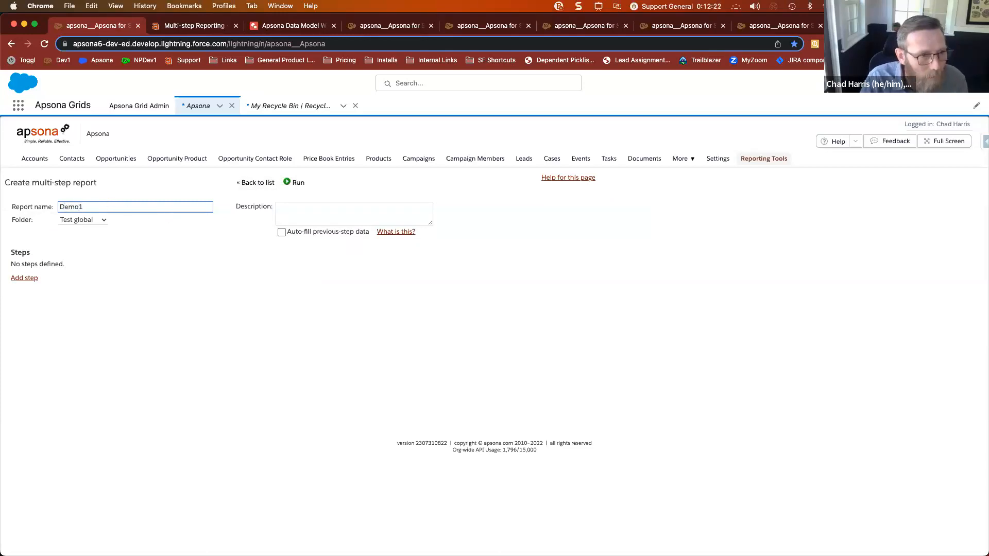
left_click(96, 221)
left_click(89, 238)
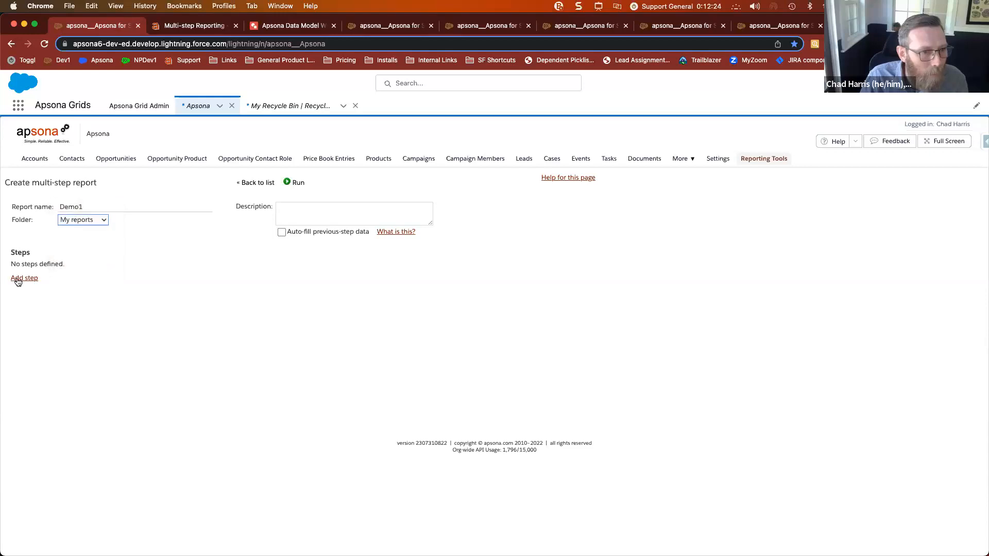
Step: Add a step named Products that gets its data from the Opportunity Product database object
left_click(17, 279)
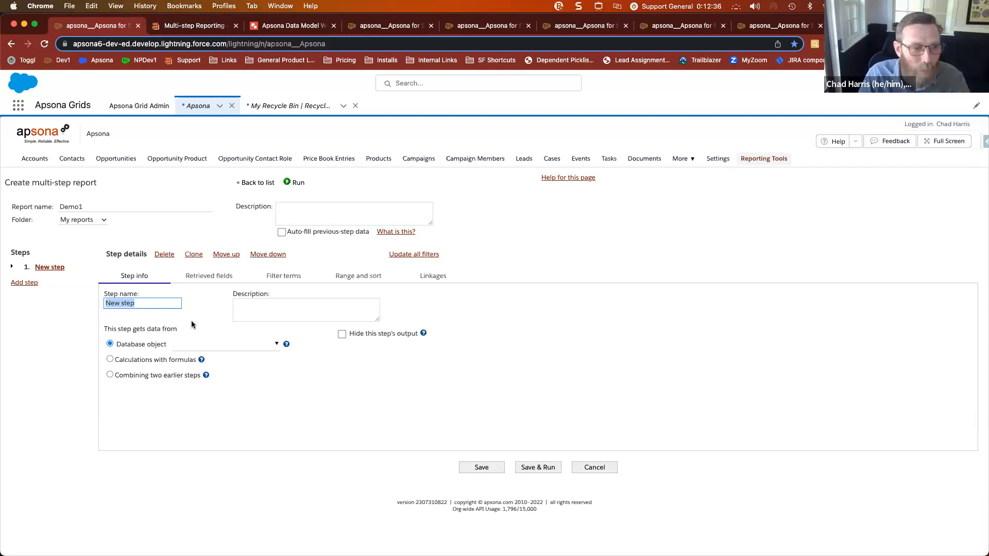
type("Products")
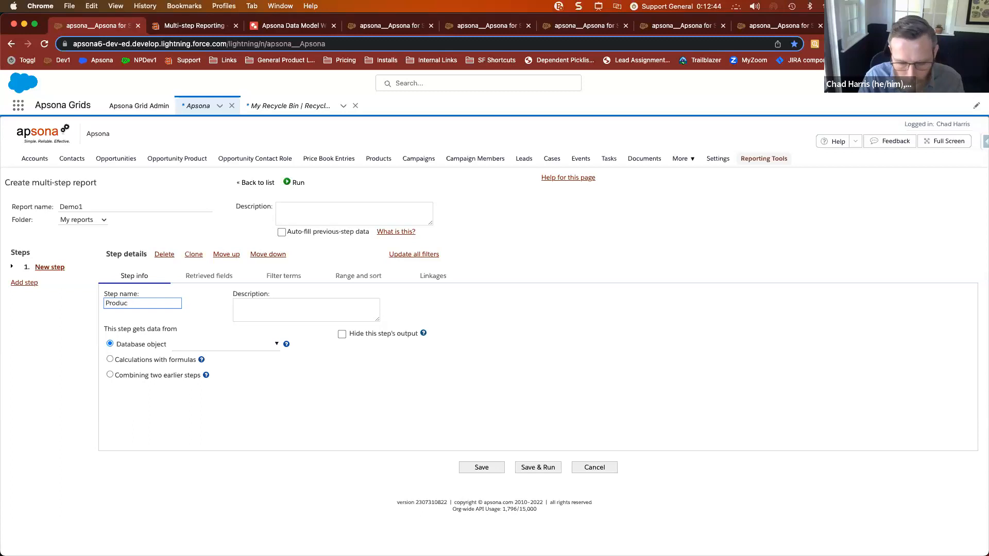
left_click(306, 26)
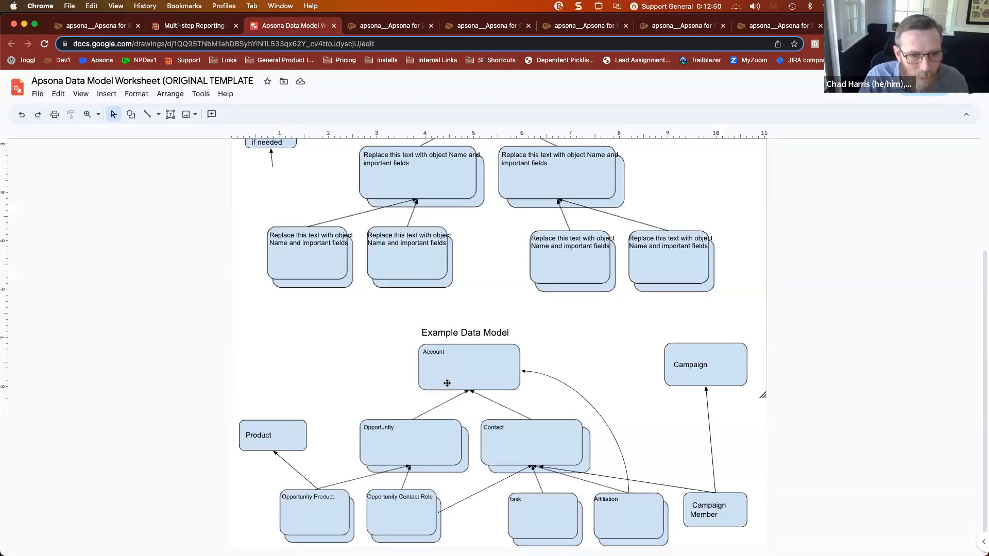
left_click(122, 27)
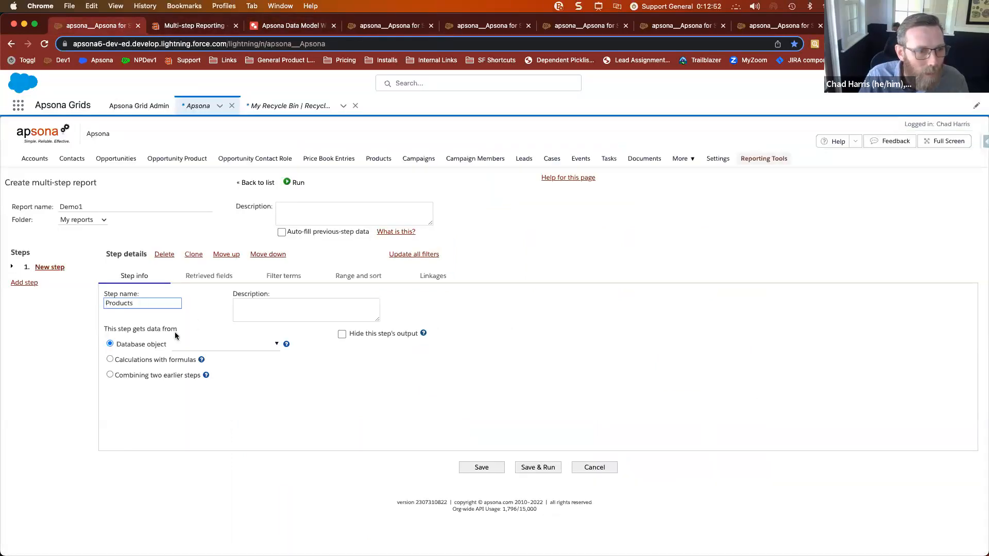
left_click(195, 349)
left_click(189, 350)
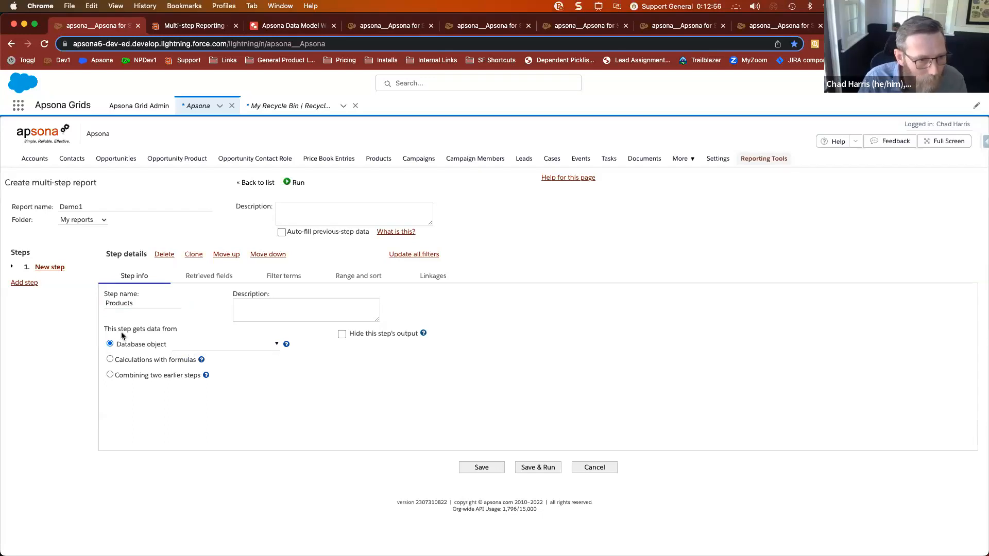
left_click(231, 347)
type("produc")
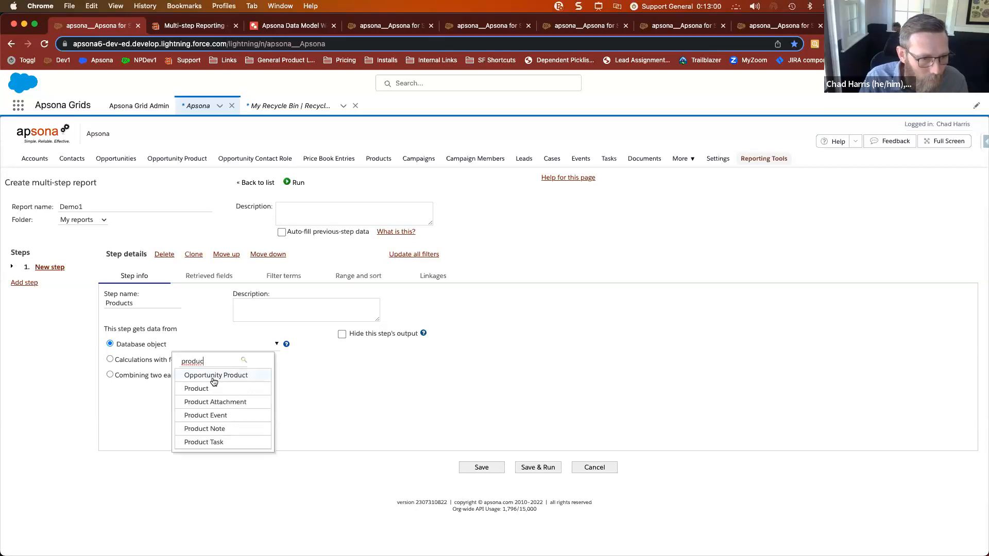
left_click(206, 375)
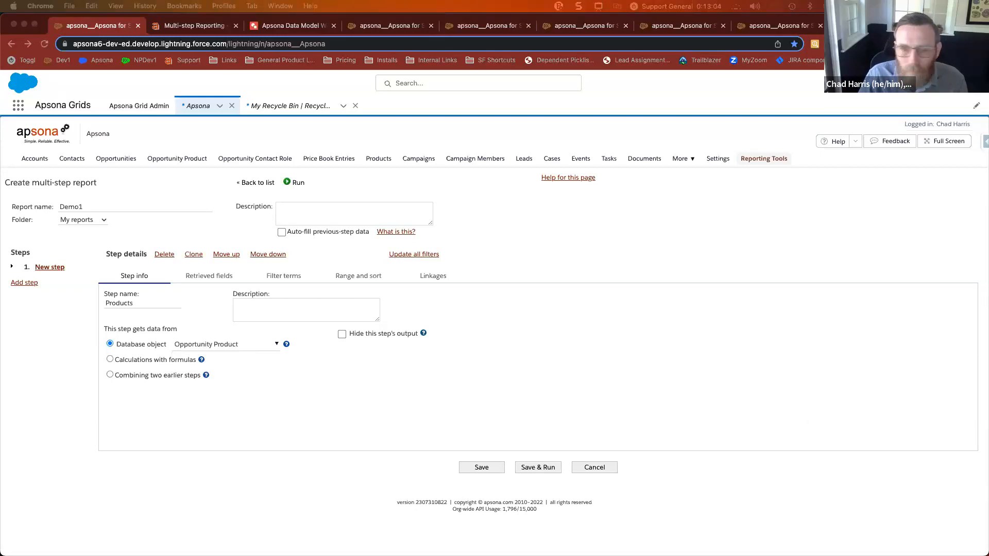
Step: Add the Opportunity Account and Product Name fields to the step's retrieved fields
left_click(197, 275)
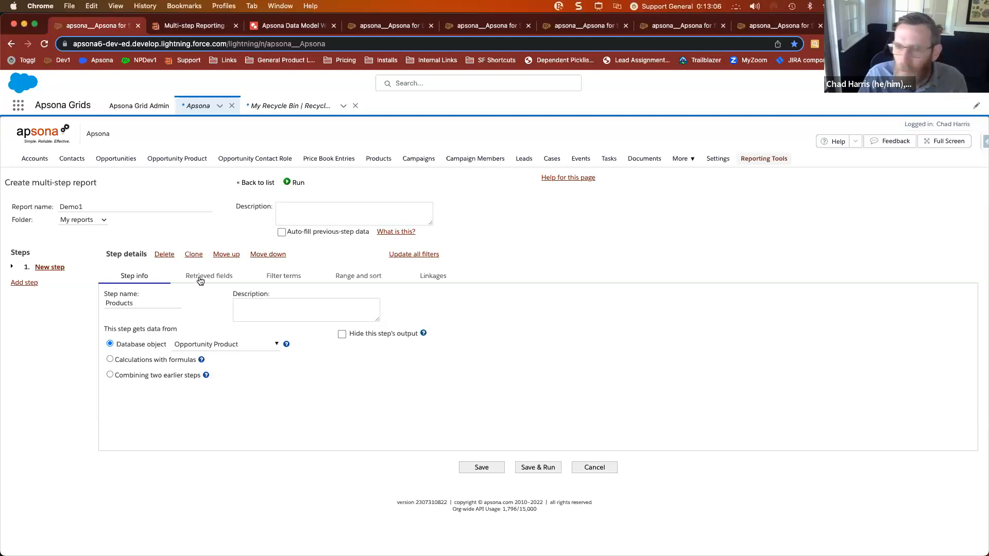
left_click(200, 280)
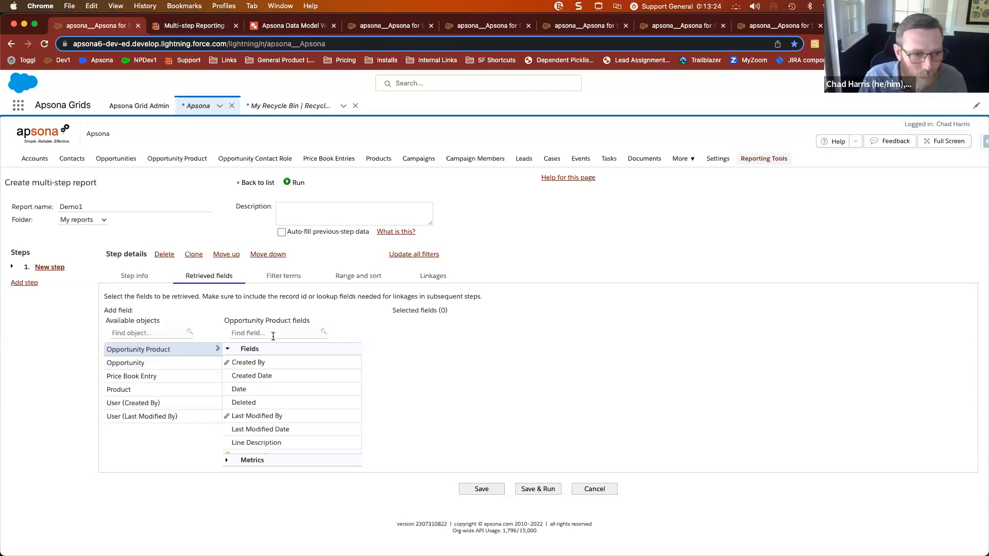
left_click(192, 363)
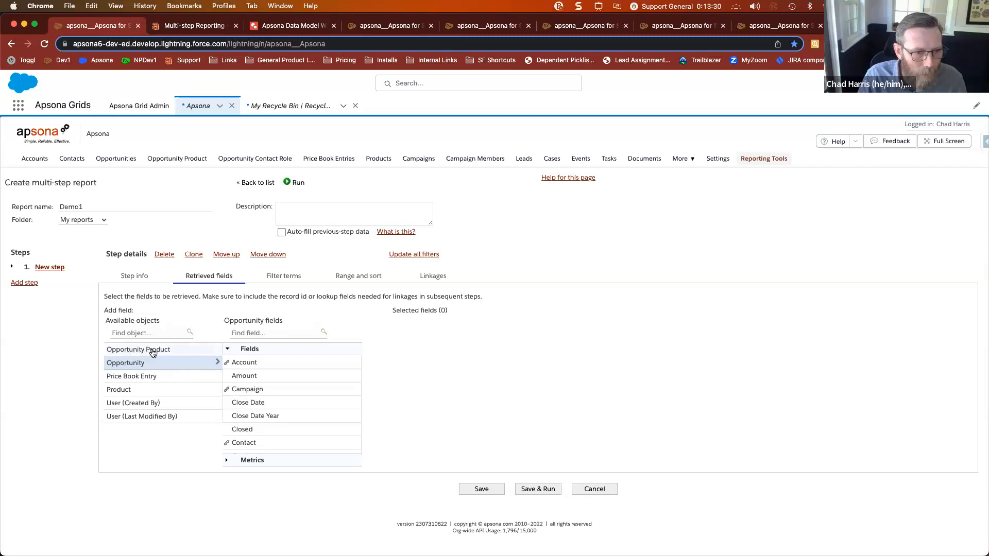
left_click(254, 366)
mouse_move(430, 328)
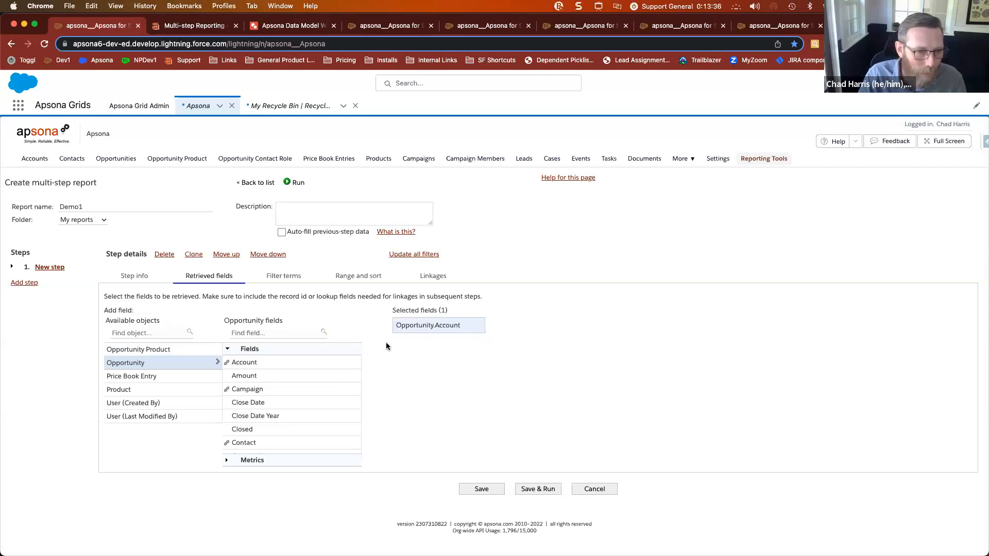
left_click(148, 390)
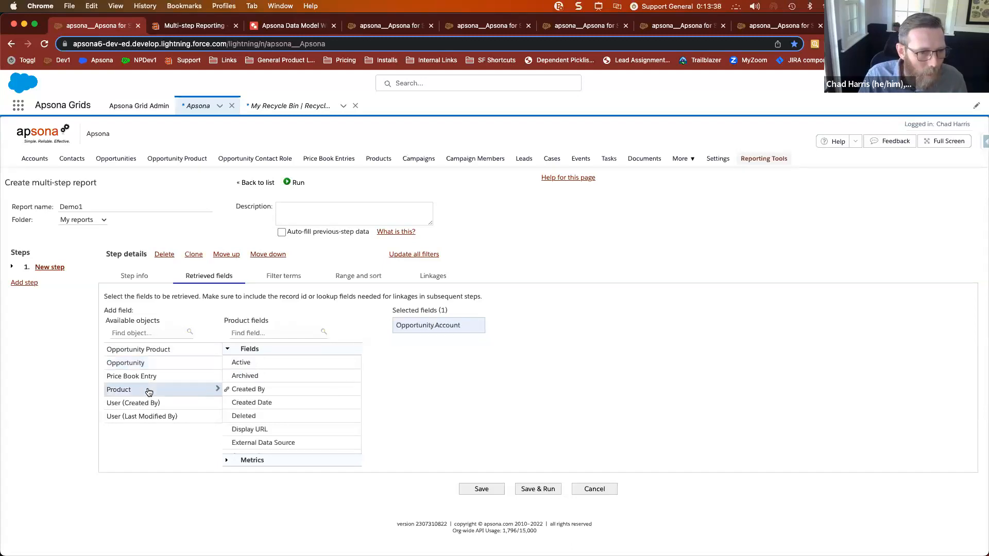
type("name")
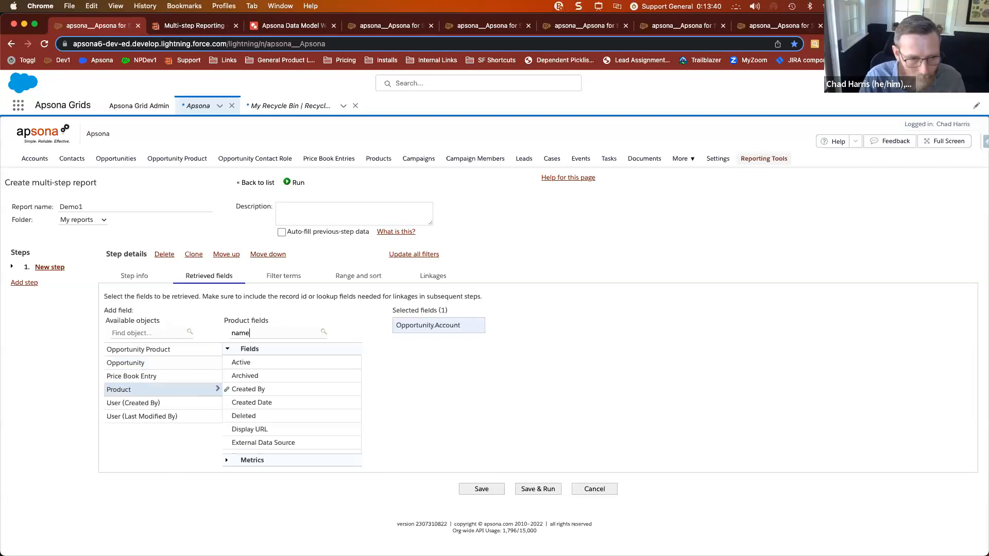
left_click(282, 365)
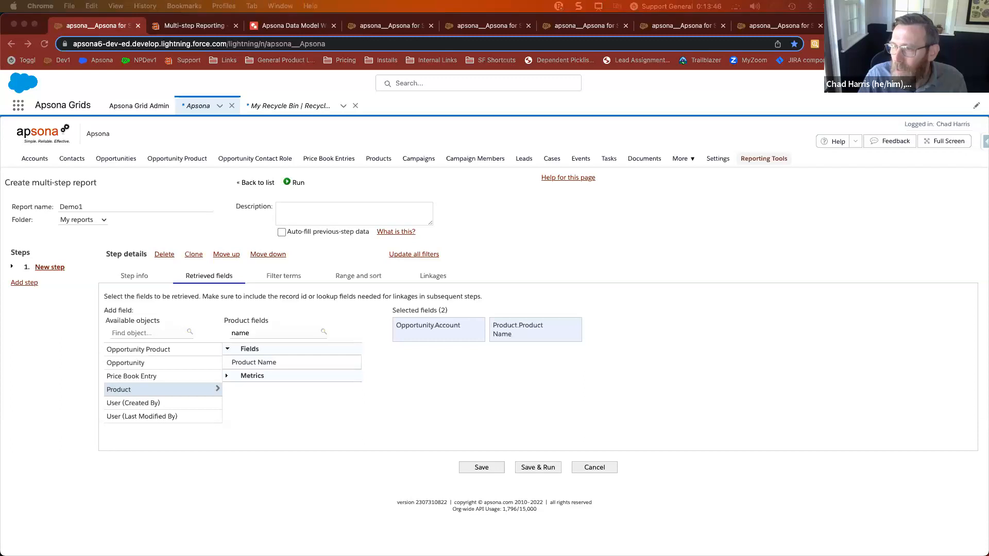
Step: Add a filter term to the step on the Opportunity object's Close Date field
left_click(273, 275)
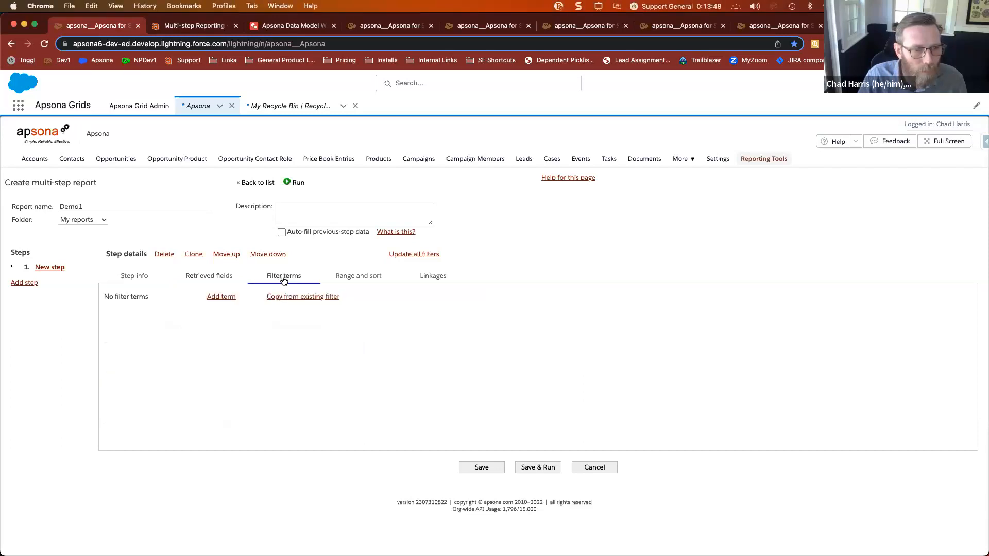
left_click(219, 299)
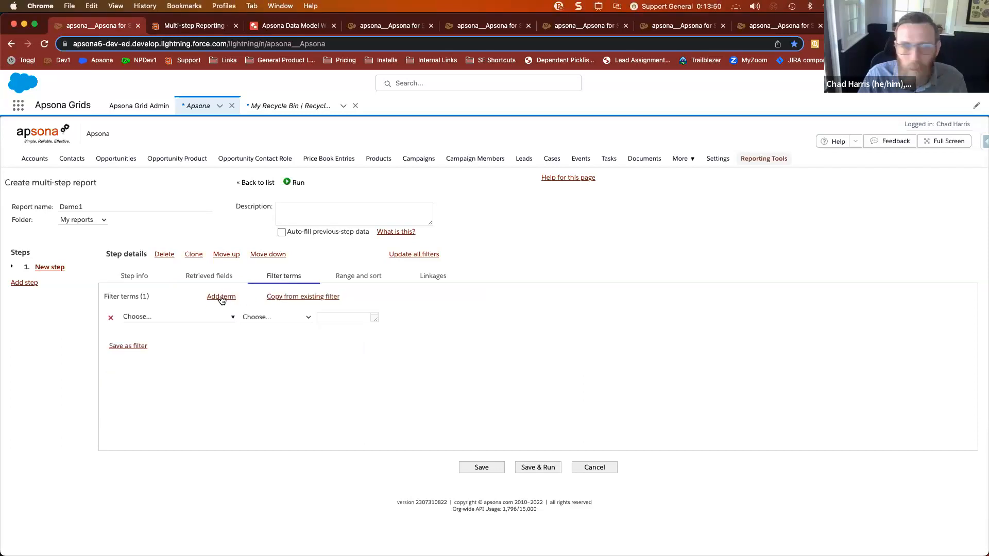
left_click(222, 318)
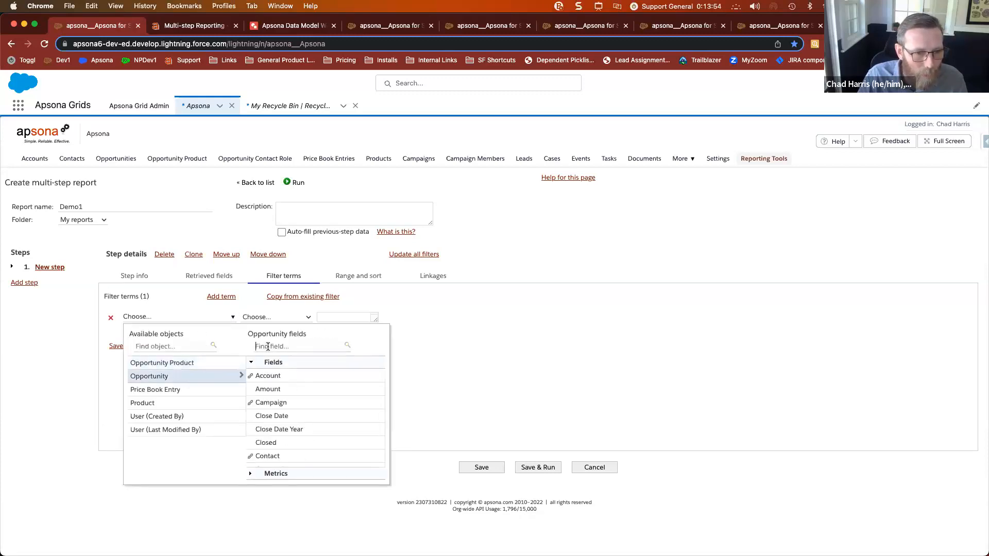
type("close")
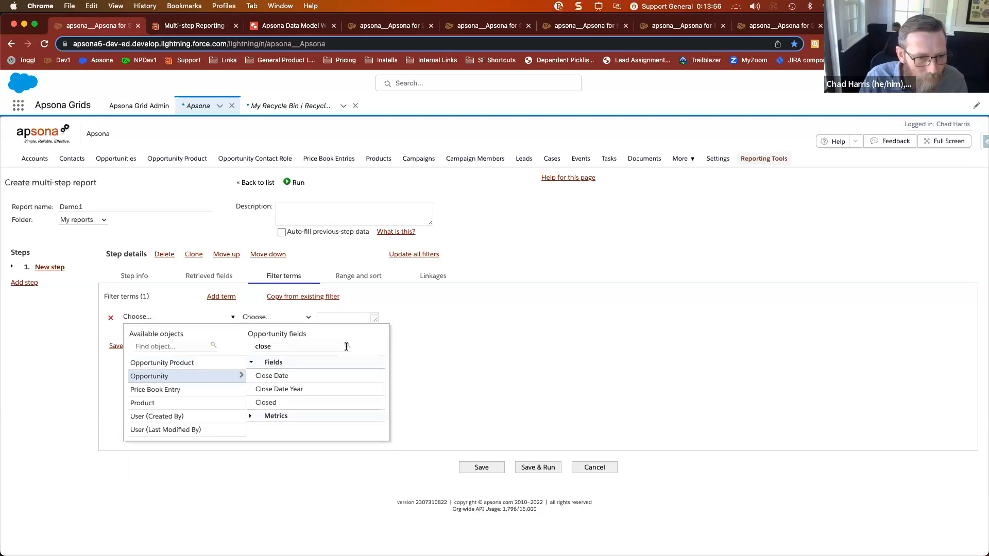
left_click(317, 377)
left_click(262, 386)
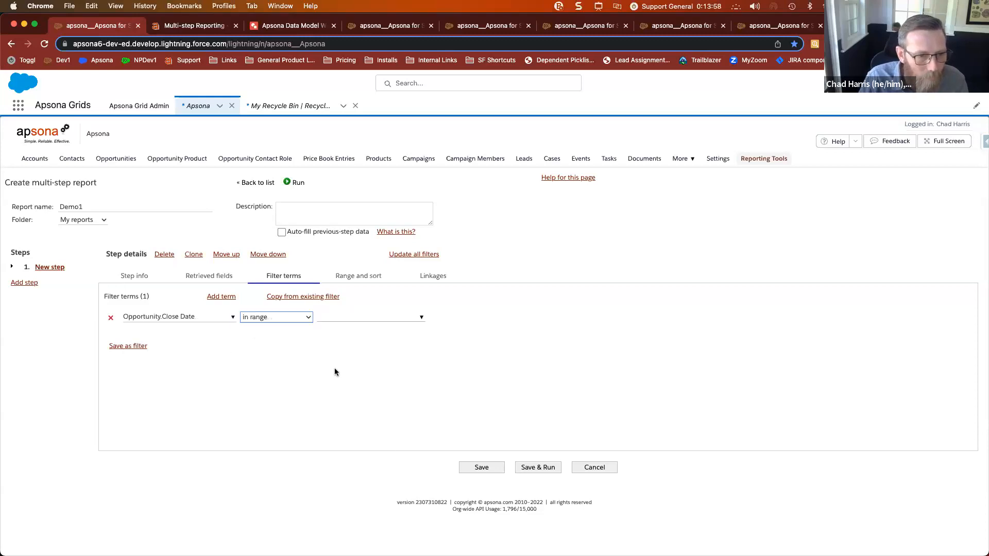
Step: Set the Close Date filter term's condition to equals Last year
left_click(305, 323)
left_click(301, 328)
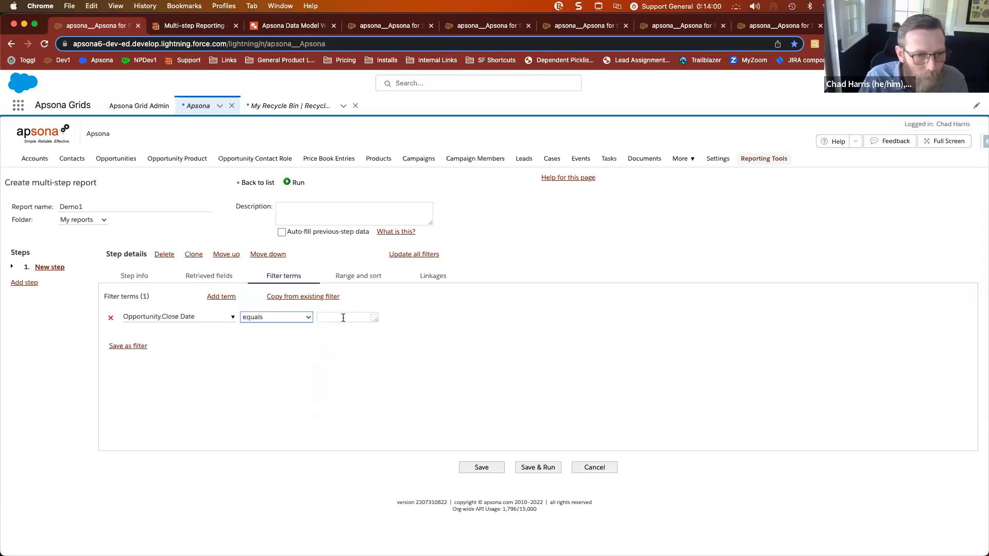
left_click(342, 318)
scroll(338, 383, "down", 3)
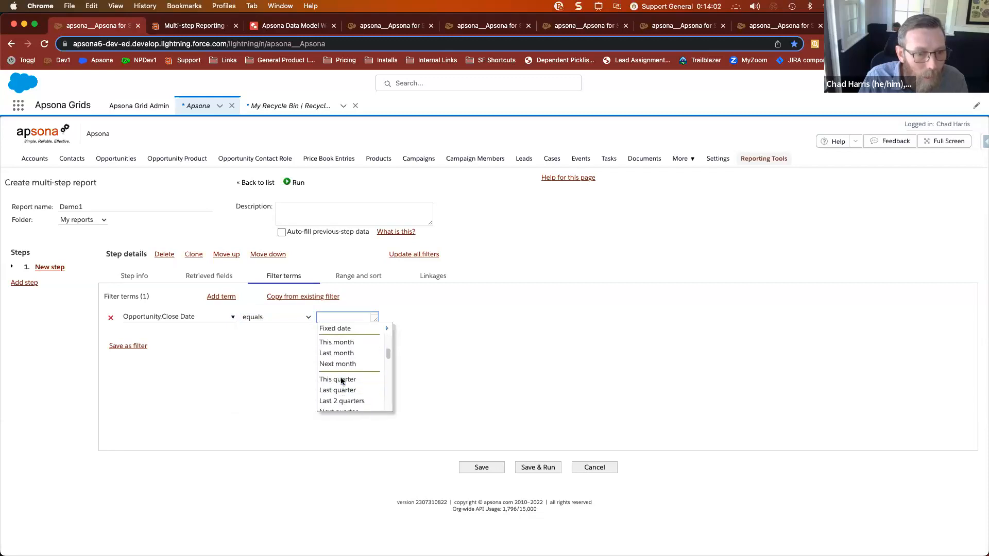
scroll(340, 374, "up", 2)
scroll(340, 371, "down", 3)
scroll(339, 372, "down", 3)
left_click(339, 371)
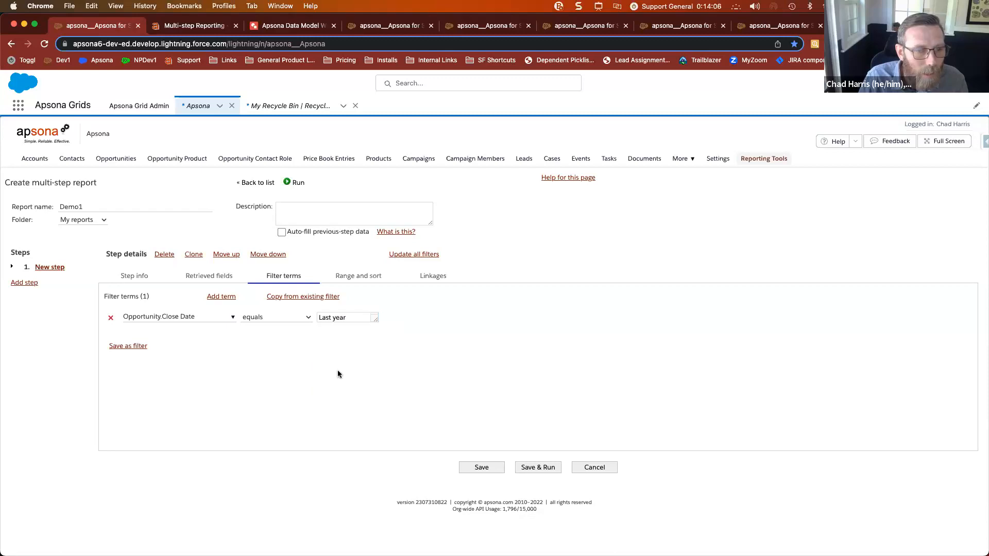
Step: Add a second filter term to the Products step on the Product object's Product Name field
left_click(222, 297)
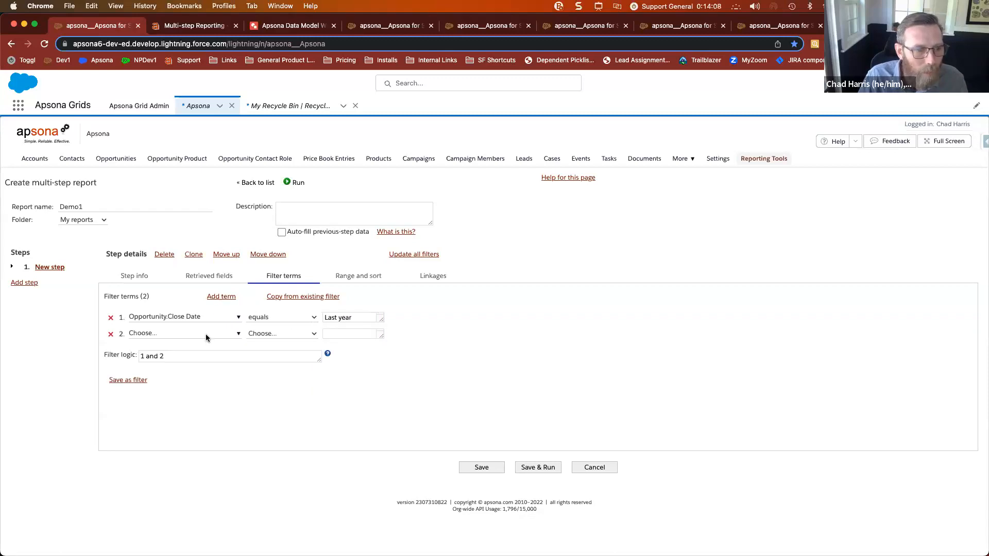
left_click(206, 334)
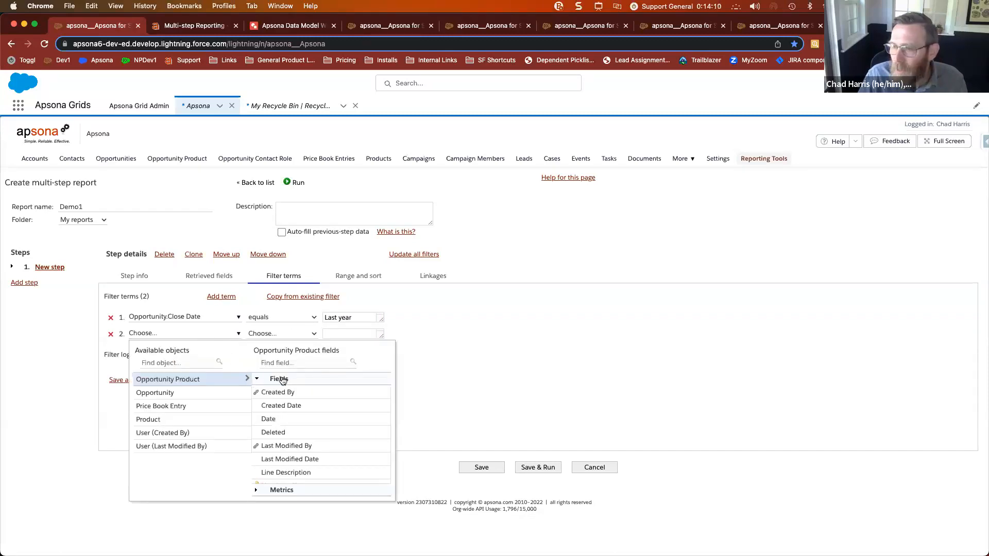
left_click(195, 420)
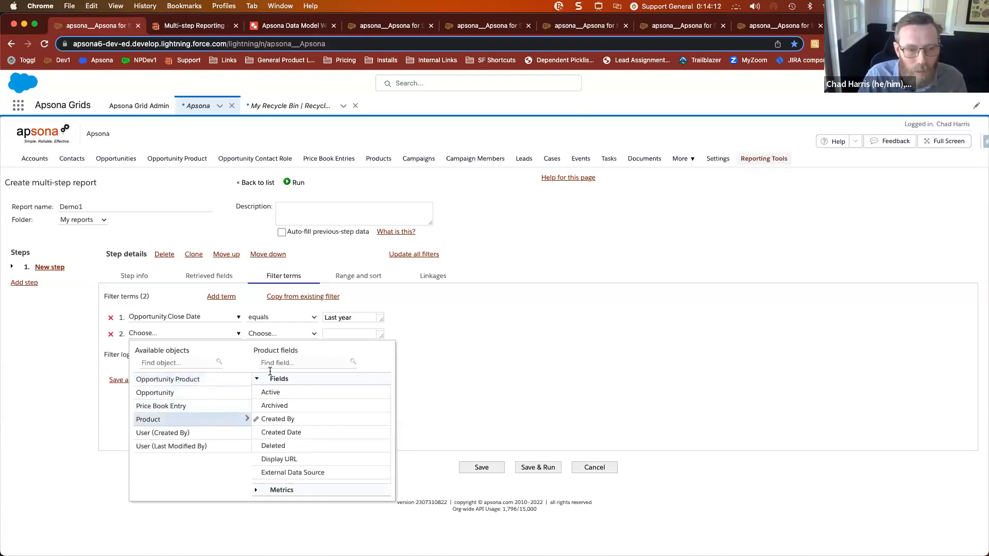
left_click(276, 362)
type("name")
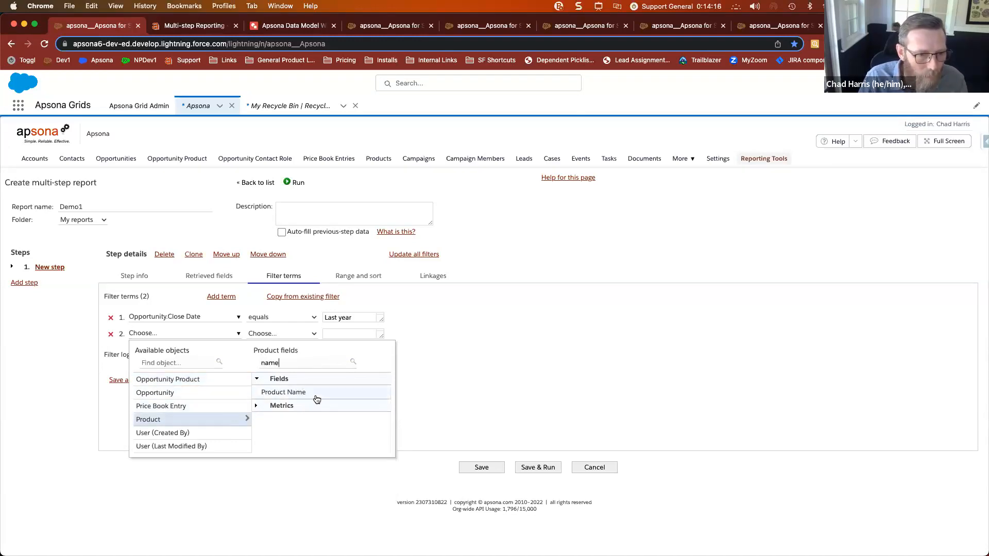
left_click(311, 397)
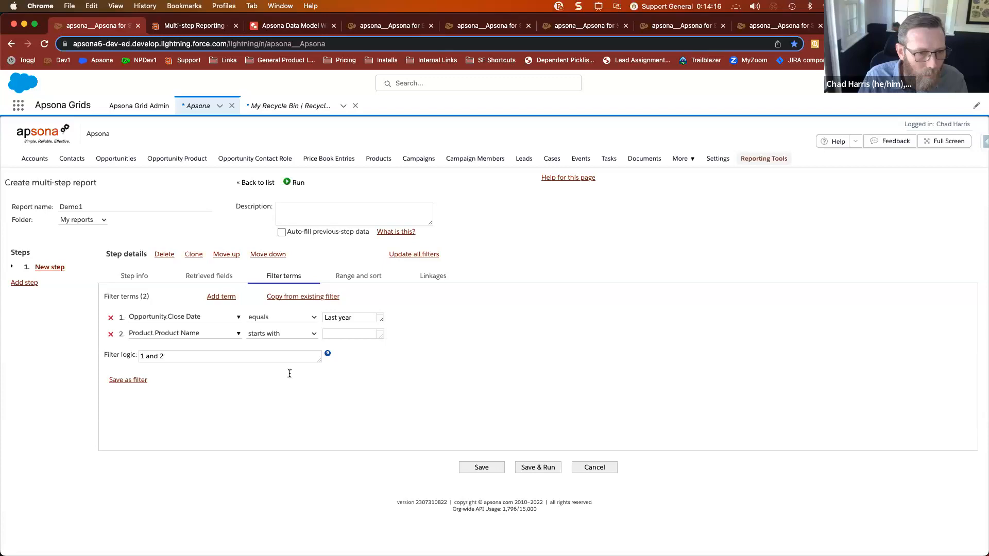
Step: Set the Product Name filter term's condition to contains GenWatt and save the report
left_click(304, 333)
left_click(283, 464)
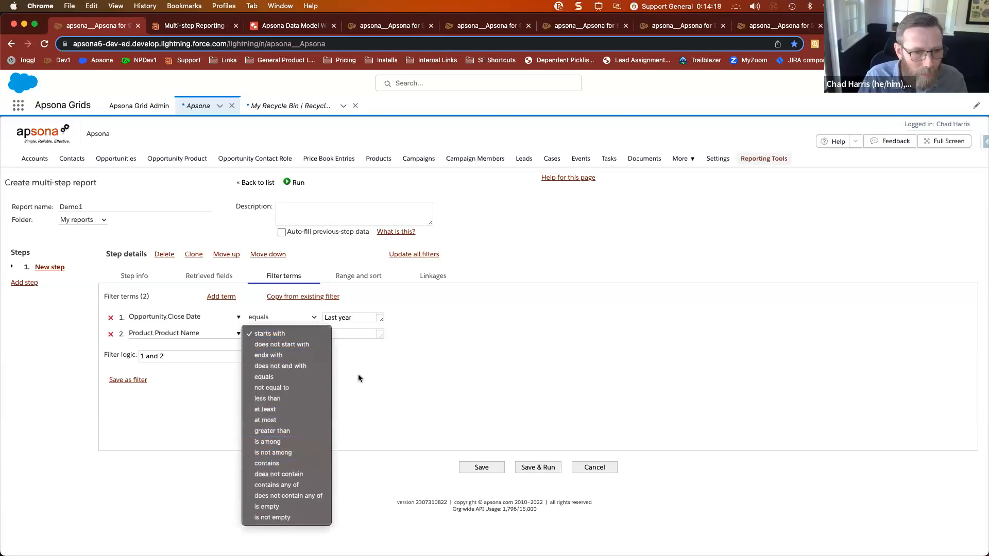
left_click(353, 334)
type("GenWatt")
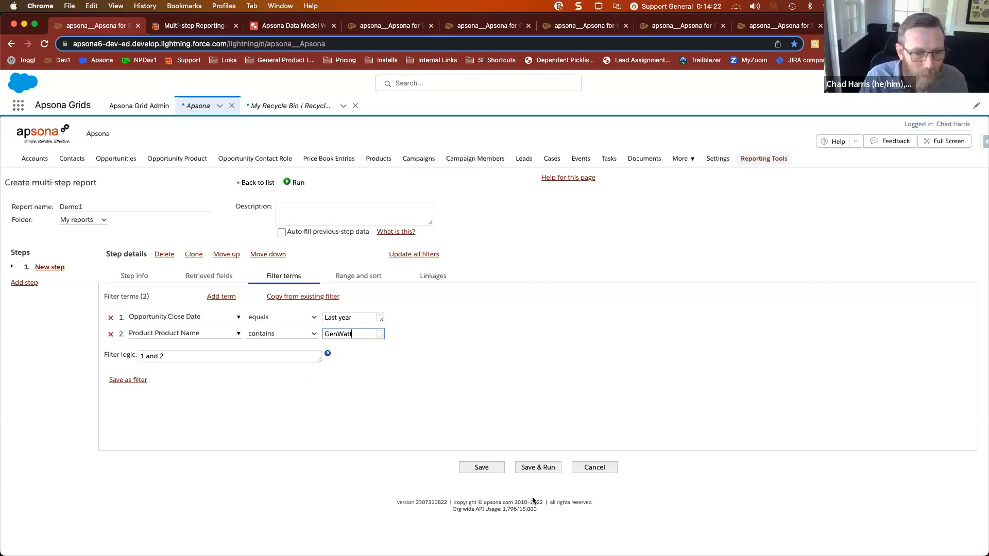
left_click(487, 468)
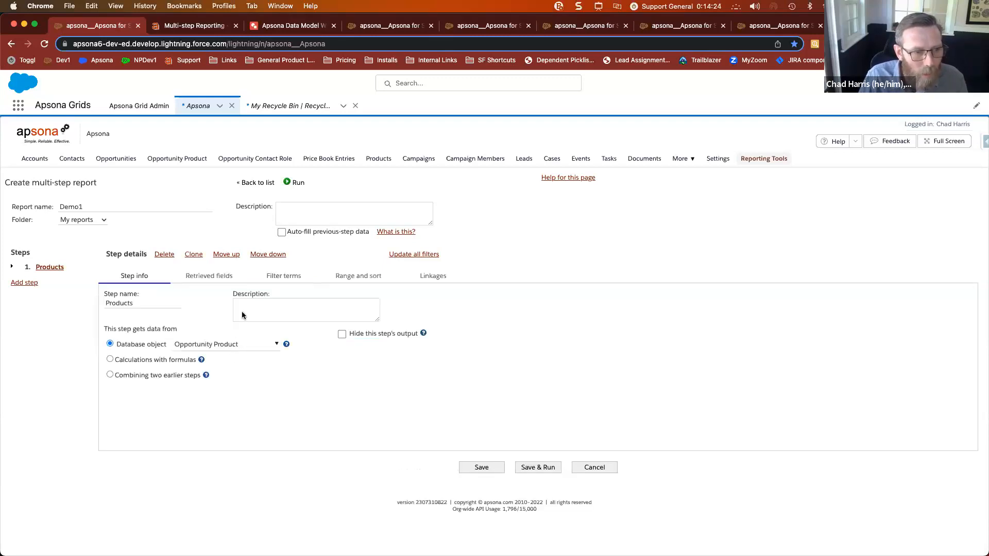
left_click(278, 277)
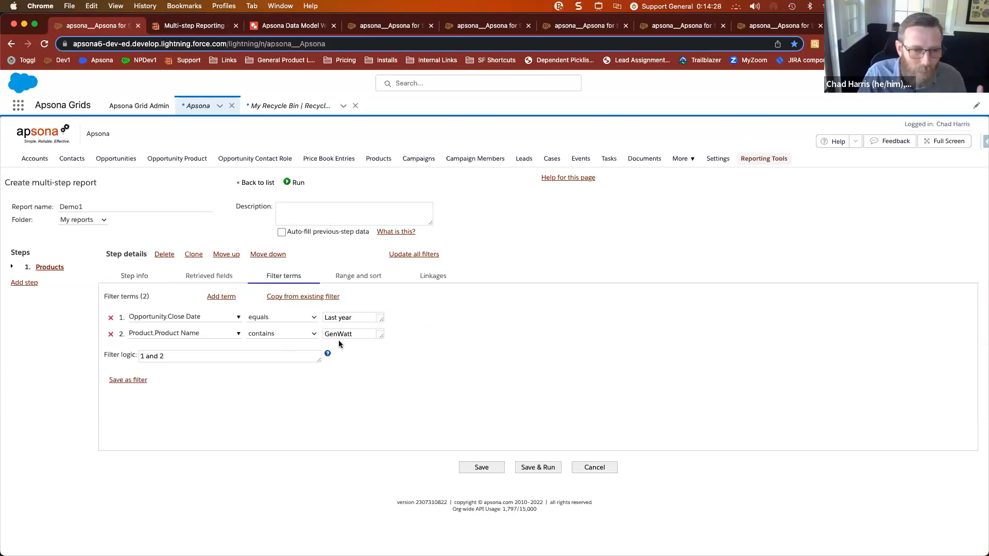
left_click_drag(353, 335, 324, 335)
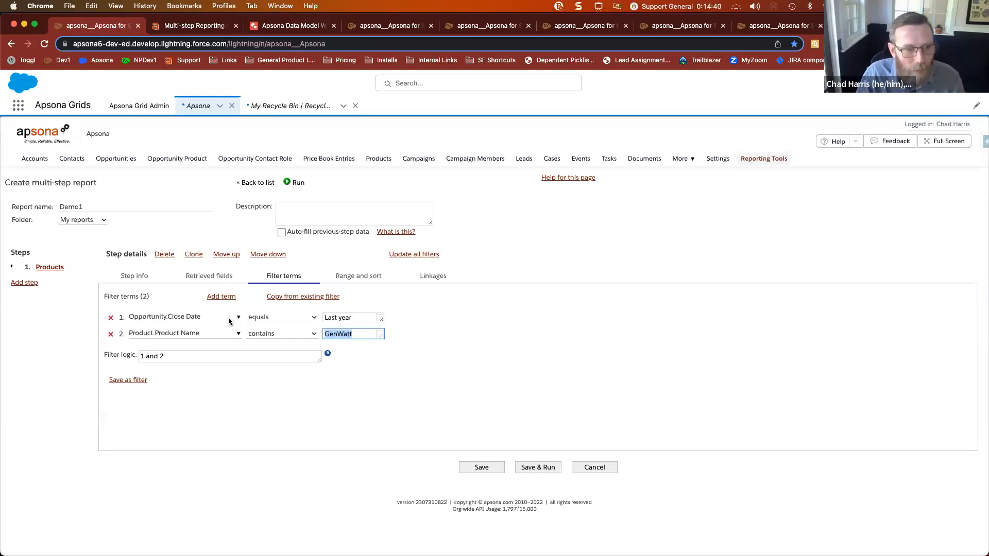
left_click(214, 274)
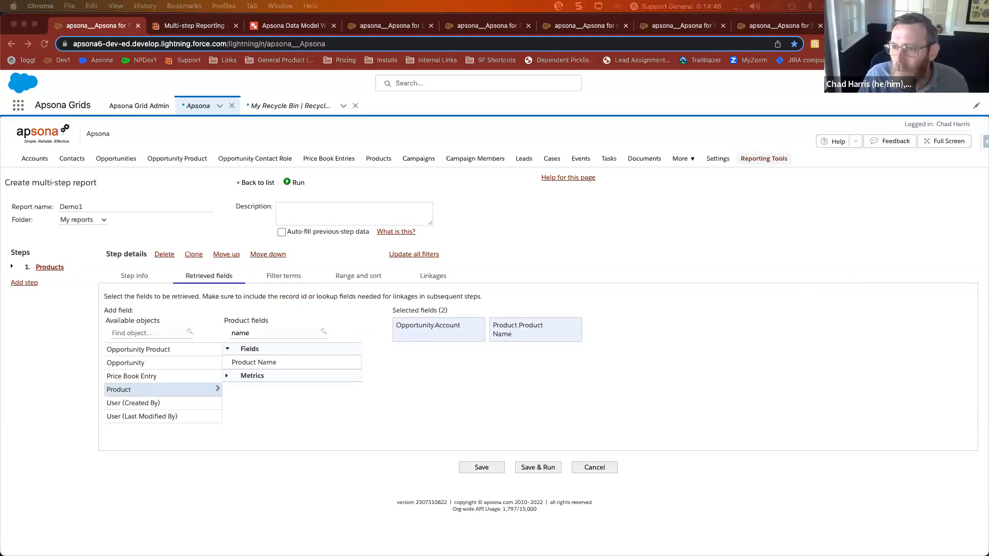
Step: Add a second step named Contact that gets its data from the Contact database object
left_click(24, 282)
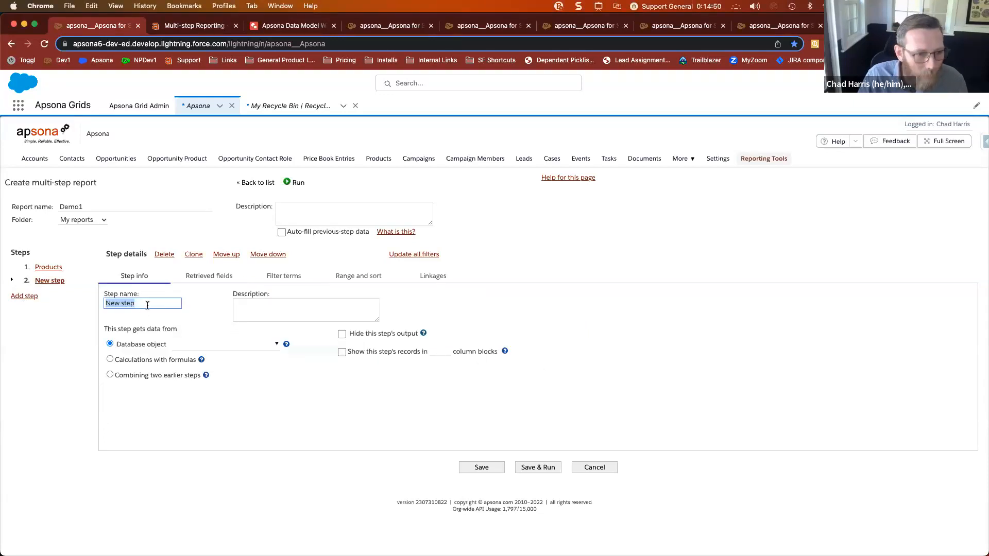
type("Contact")
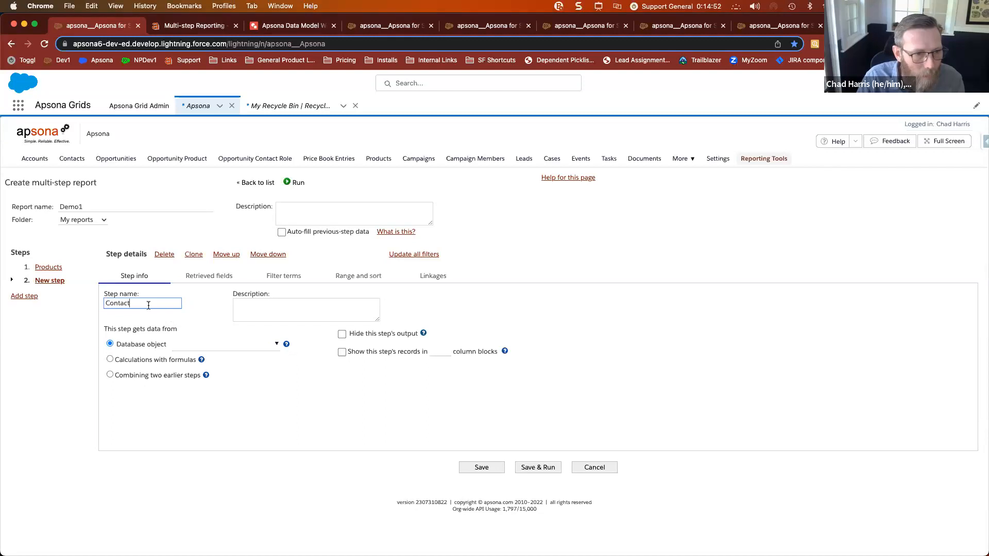
left_click(216, 346)
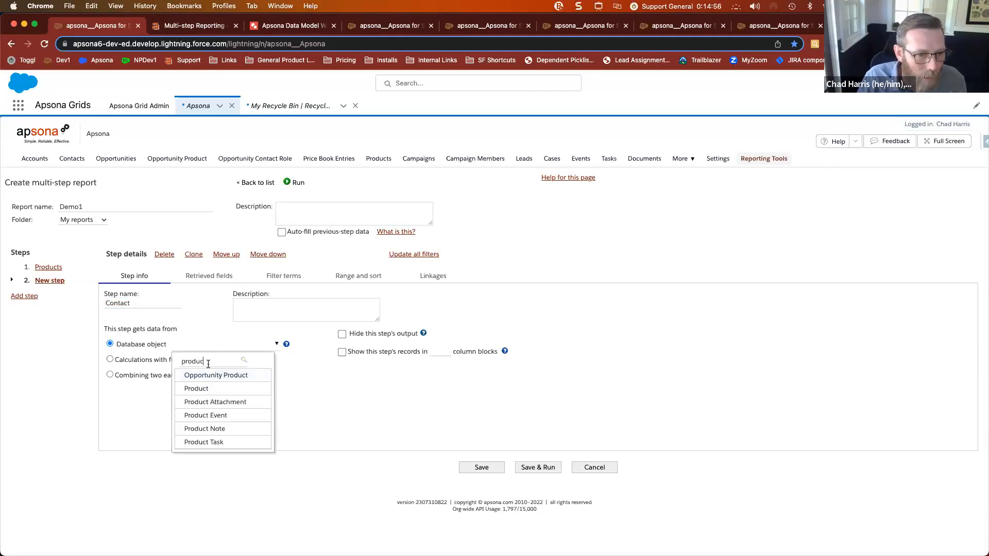
type("cont")
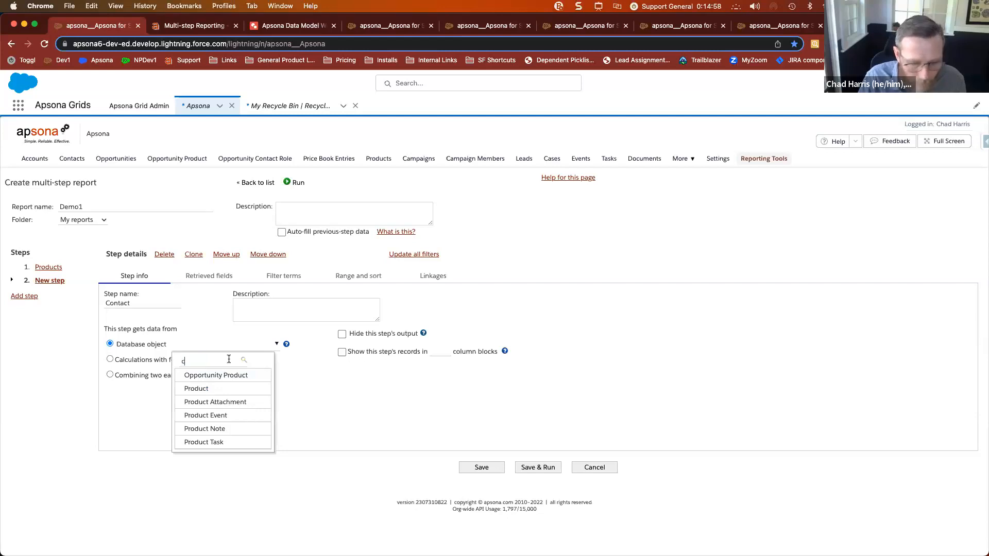
type("act")
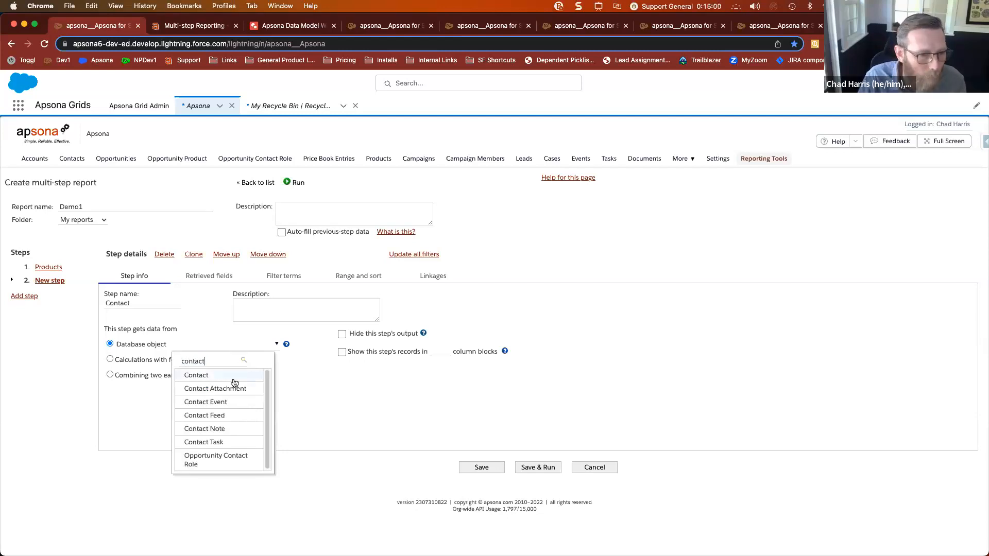
left_click(230, 376)
Step: Add the Contact object's Account, Contact ID, Full Name and Email fields to the Contact step's retrieved fields
left_click(217, 277)
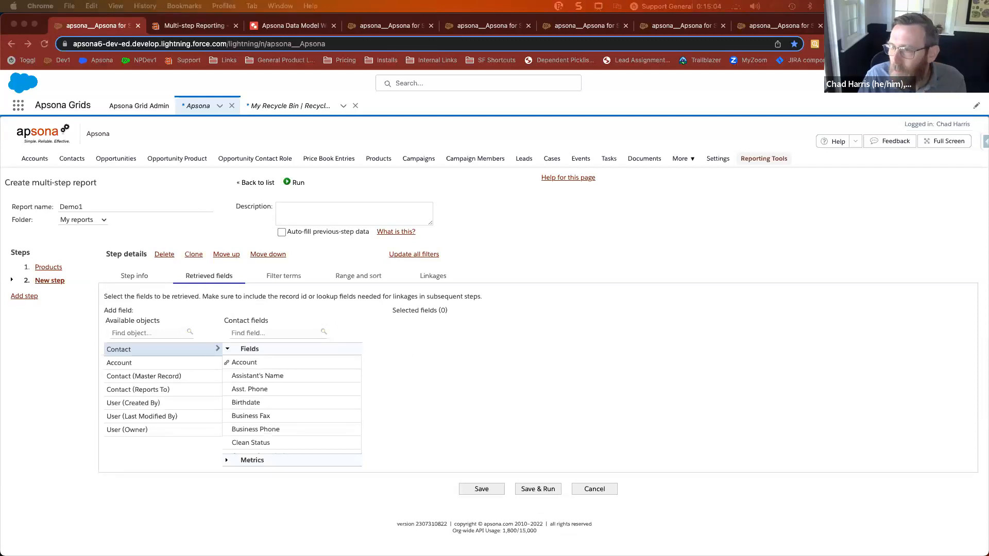
left_click(240, 363)
double_click(242, 364)
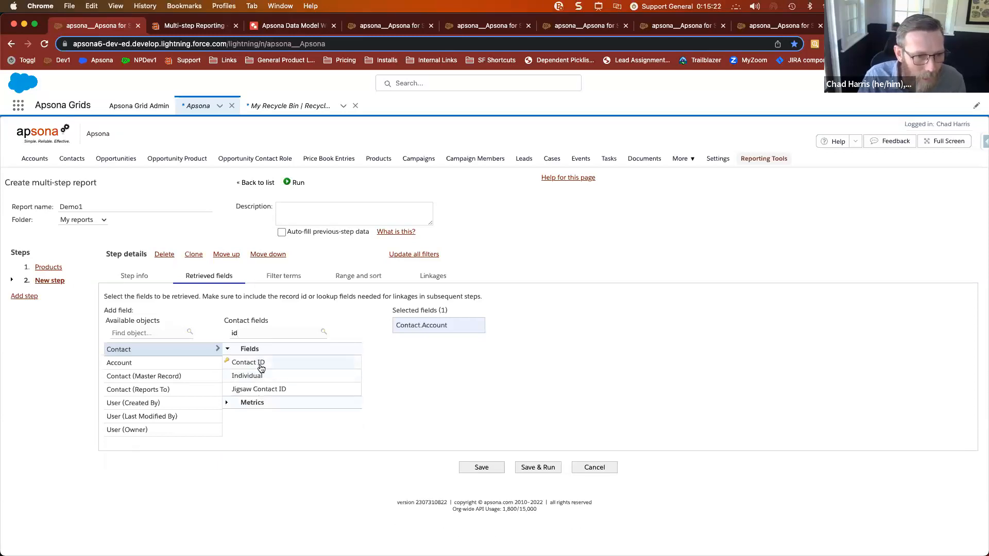
left_click(258, 364)
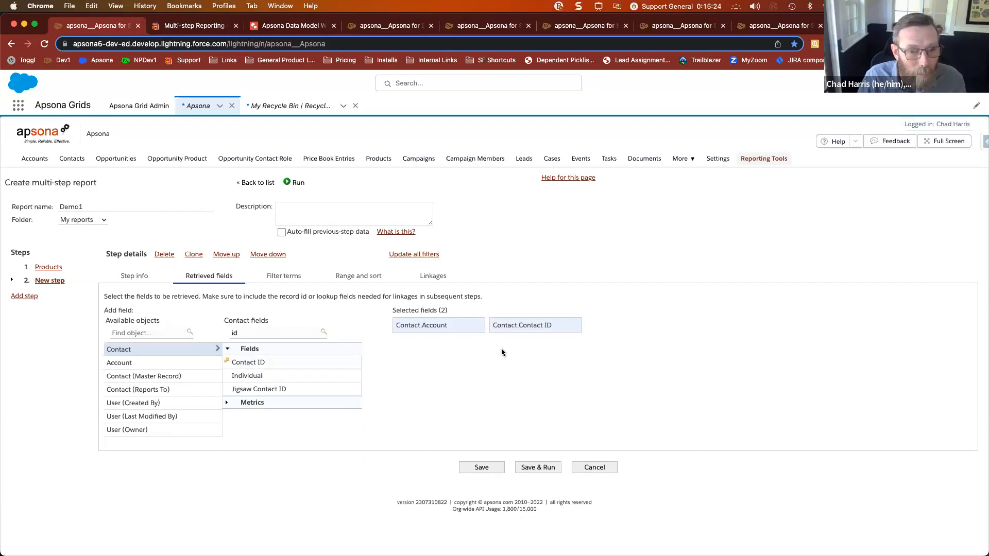
double_click(235, 333)
type("full")
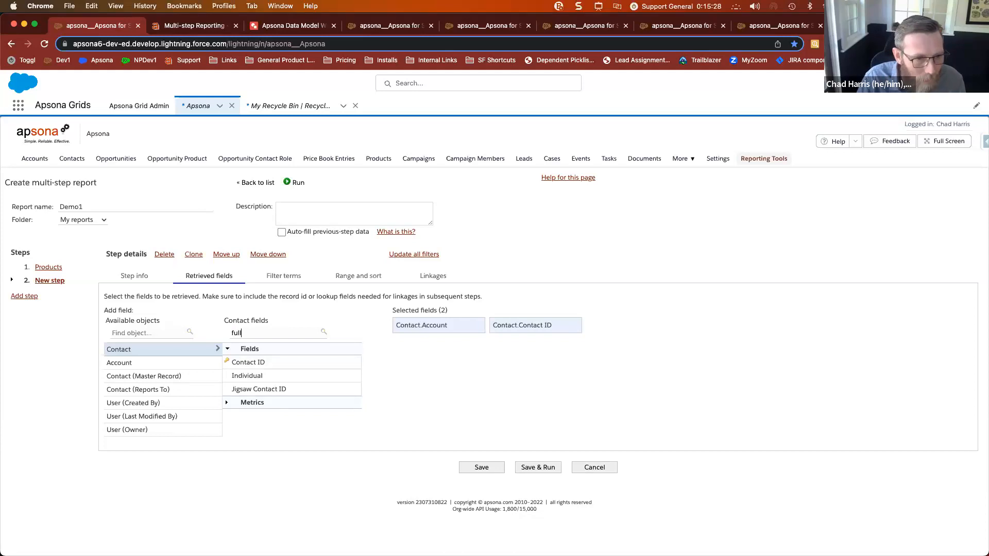
left_click(246, 362)
left_click_drag(251, 333, 216, 334)
type("email")
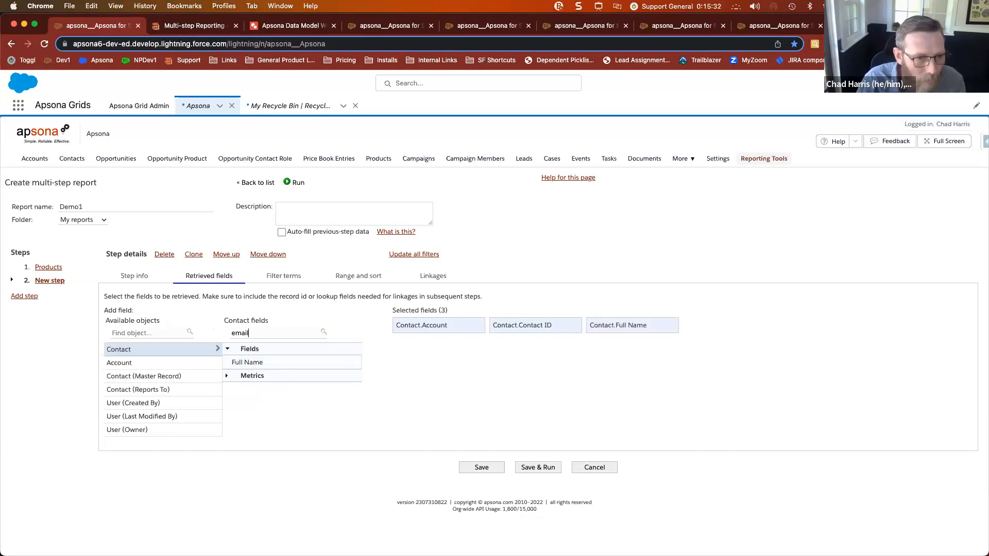
left_click(264, 363)
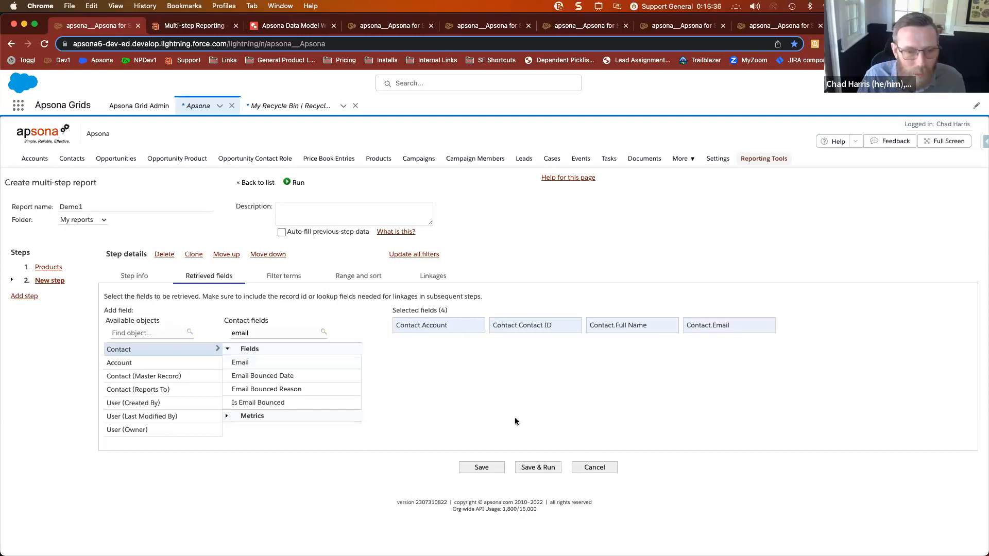
Step: Link the Contact step to the Products step so that Opportunity Account matches Contact Account, and save the report
left_click(277, 283)
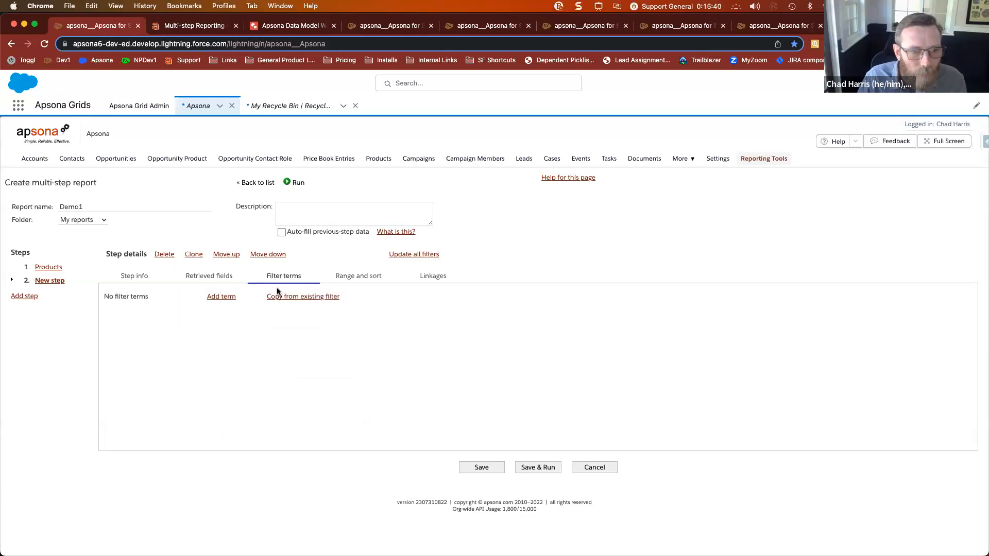
left_click(46, 268)
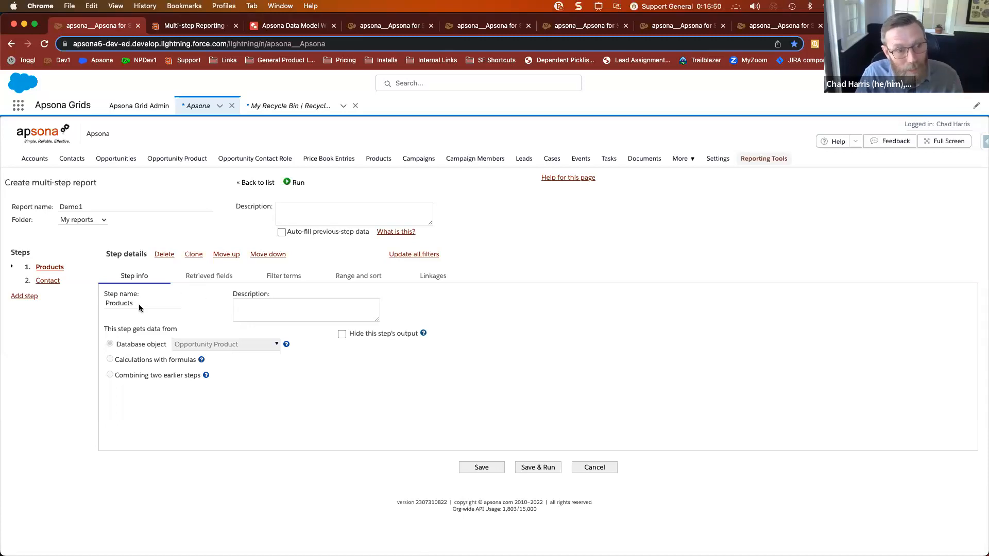
left_click(52, 282)
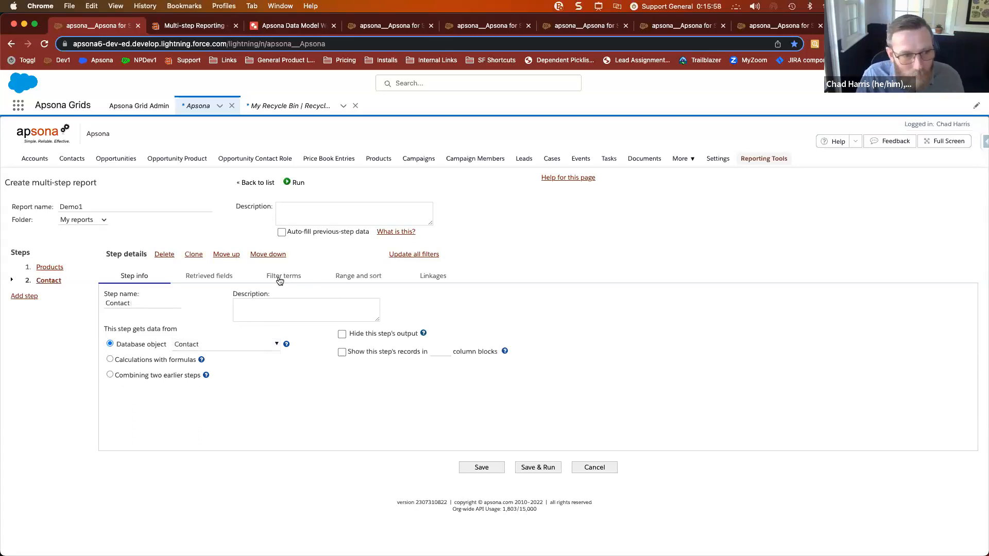
left_click(431, 281)
left_click(316, 320)
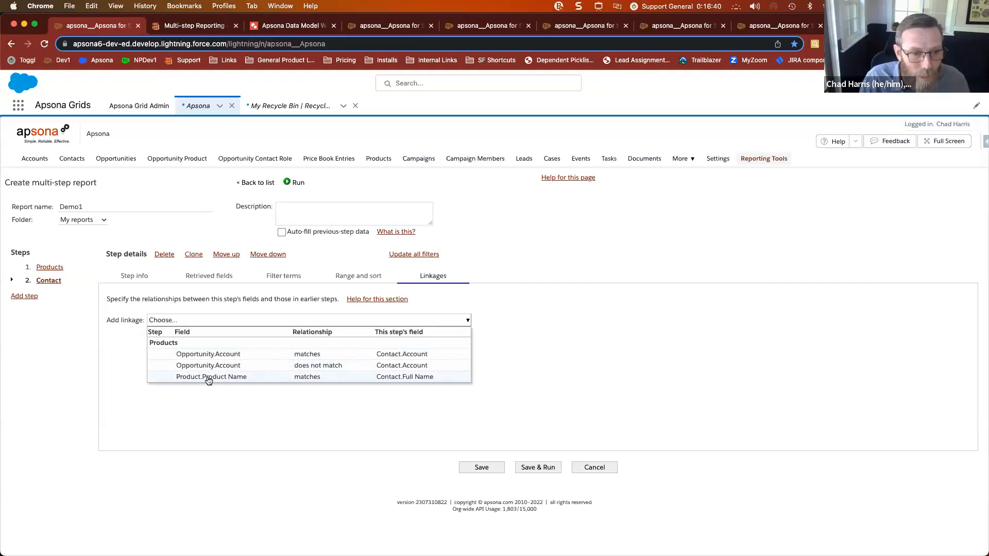
left_click(407, 354)
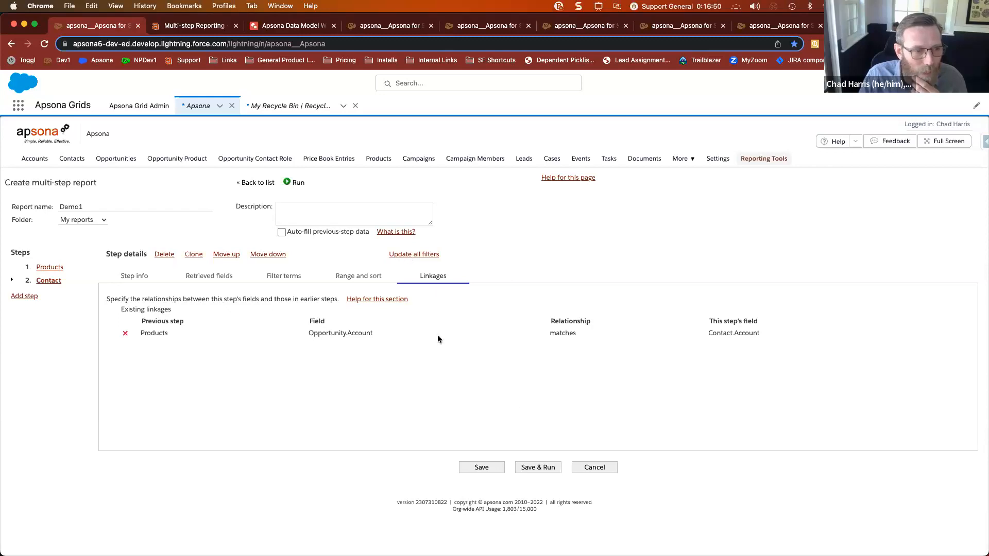
left_click(488, 467)
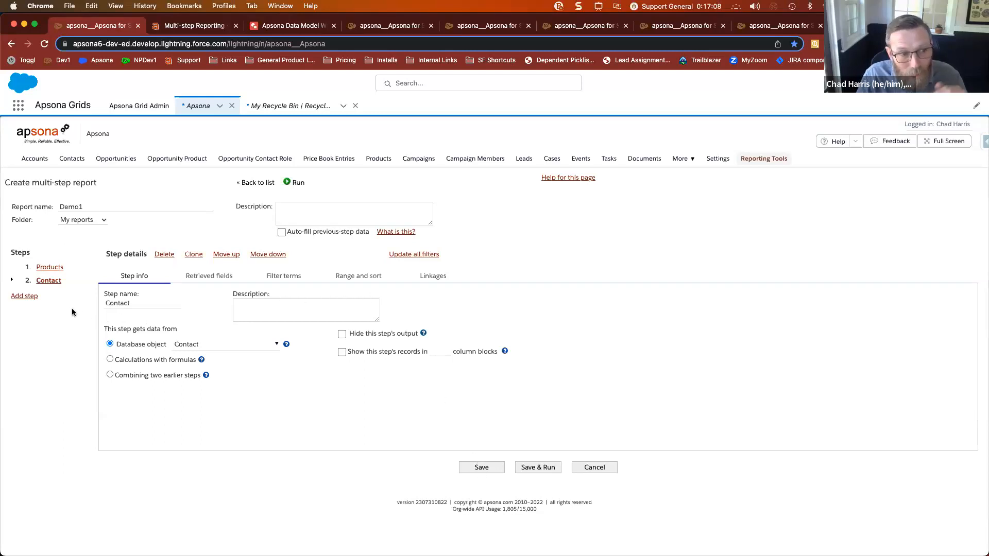
Step: Add a third step named campaign members that gets its data from the Campaign Member database object
left_click(25, 296)
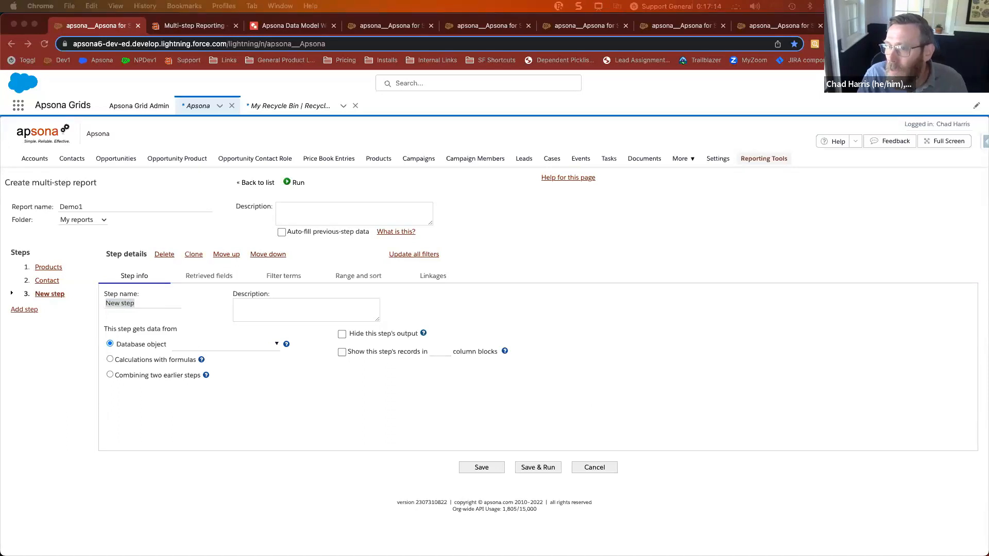
left_click(138, 303)
type("campaign")
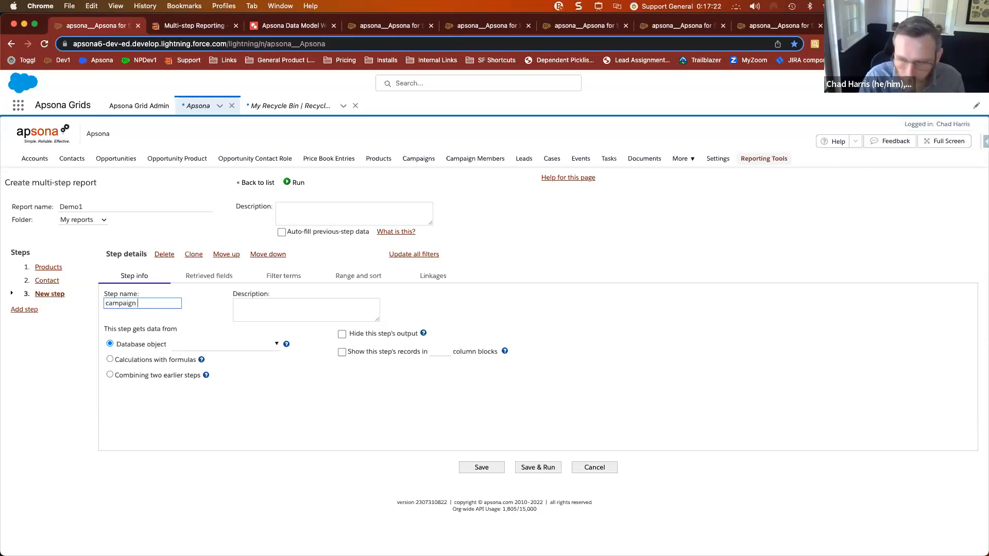
type(" memver")
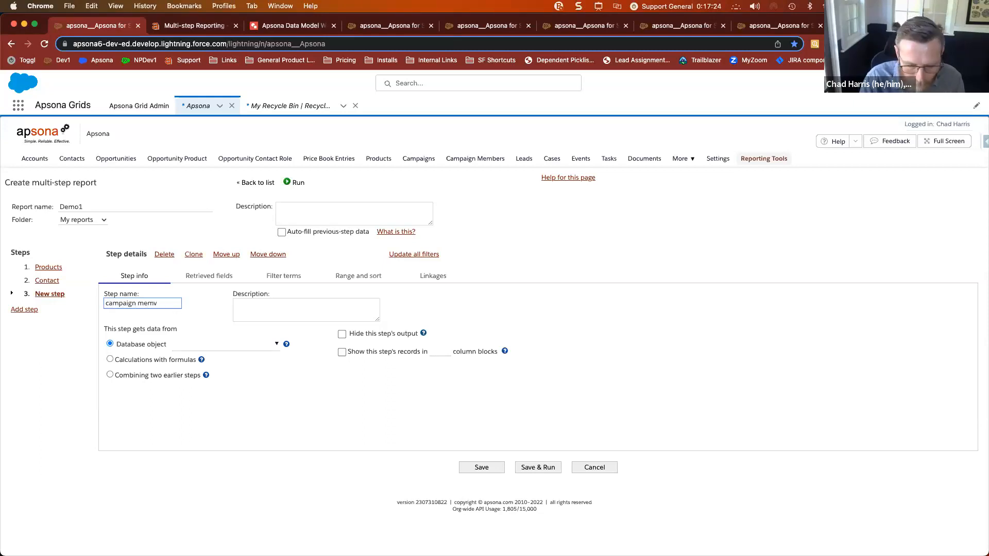
key("BackSpace")
type("bers")
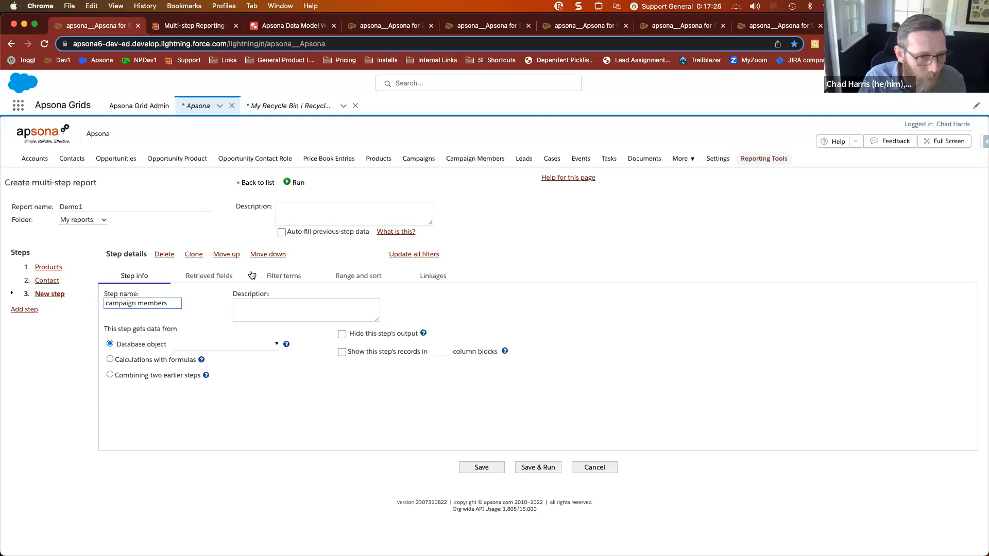
left_click(215, 344)
left_click_drag(205, 361, 182, 362)
type("campain")
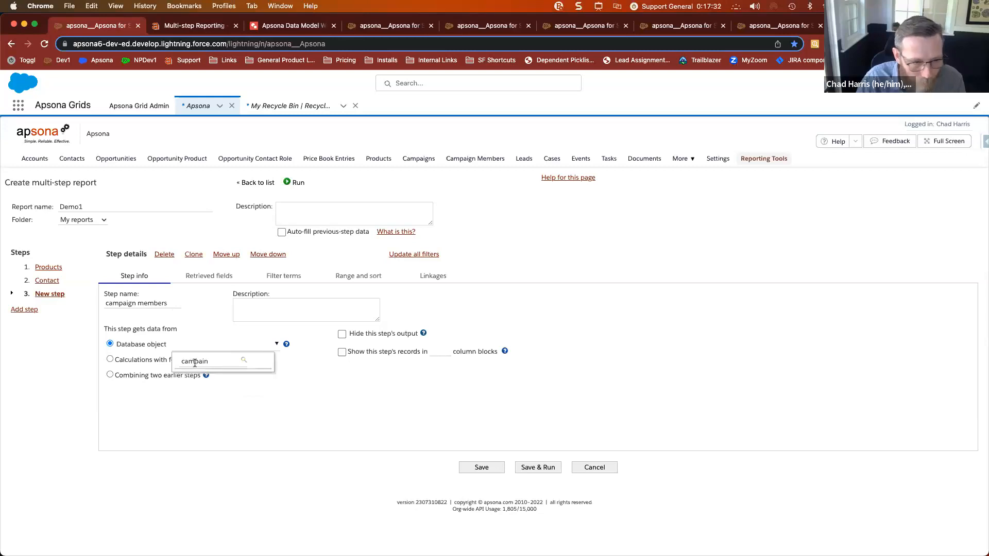
key("BackSpace")
type("g")
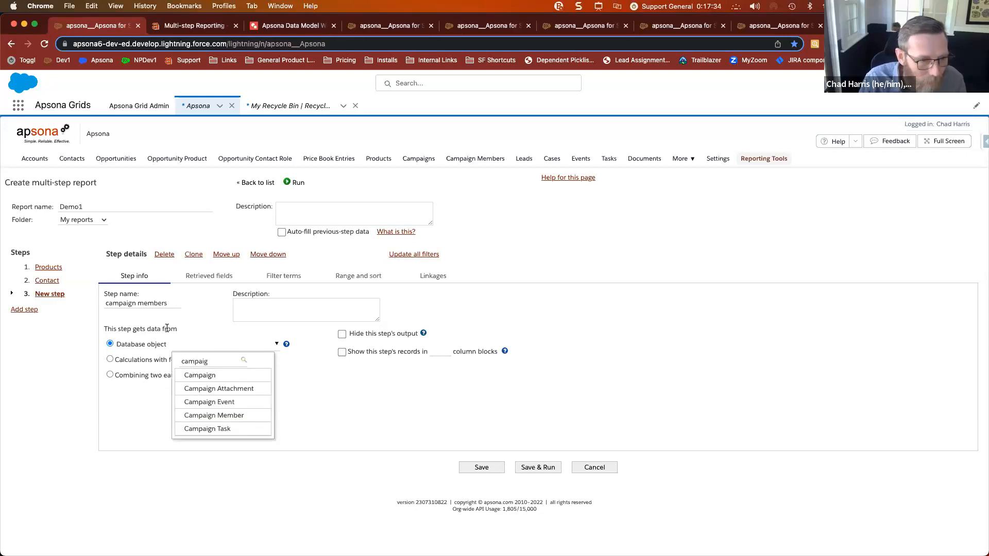
left_click(219, 413)
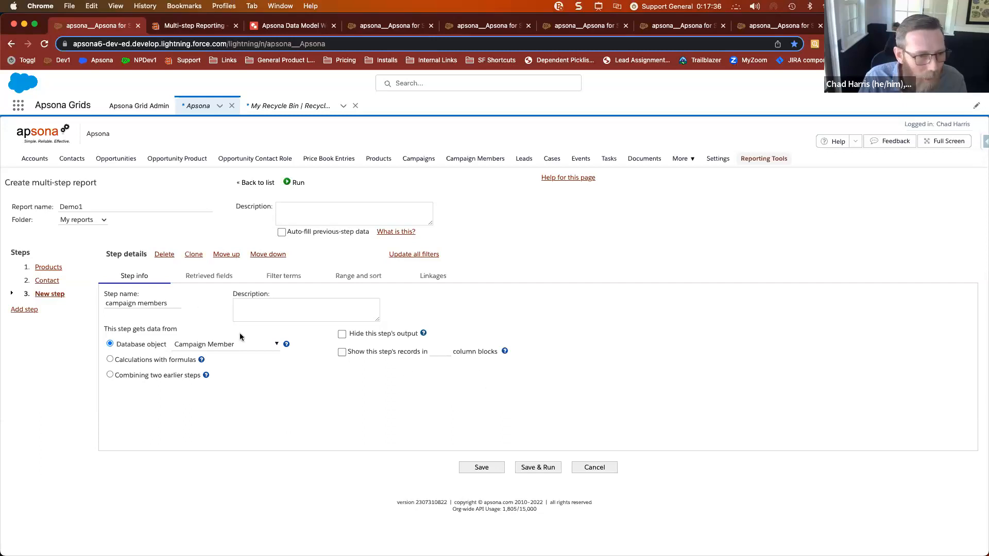
Step: Add the Campaign Member object's Contact field to the campaign members step's retrieved fields
left_click(212, 277)
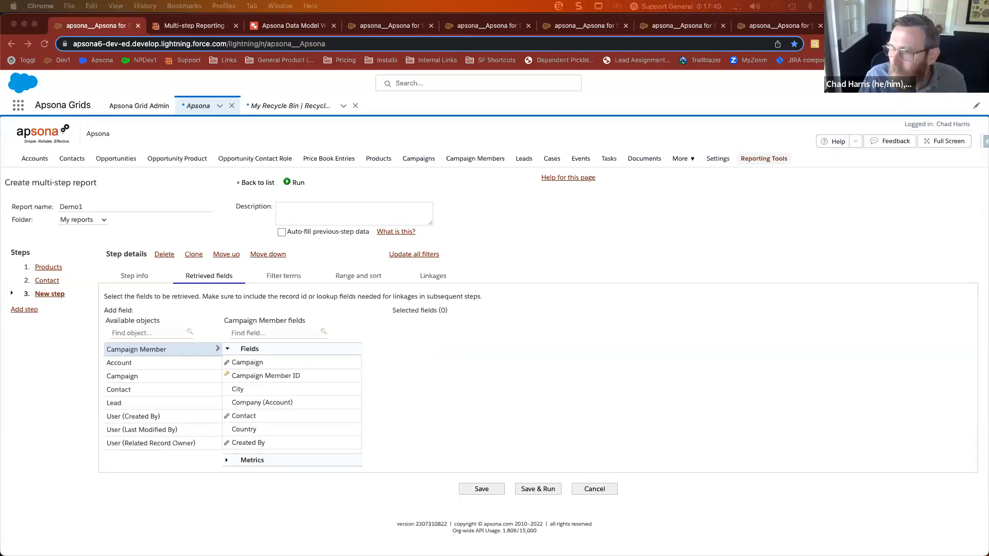
left_click(250, 333)
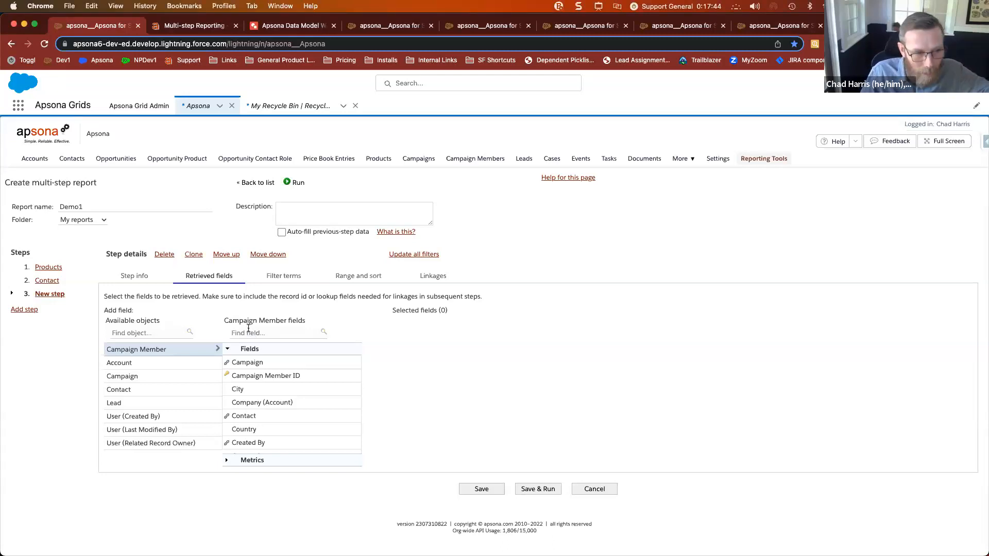
left_click(244, 417)
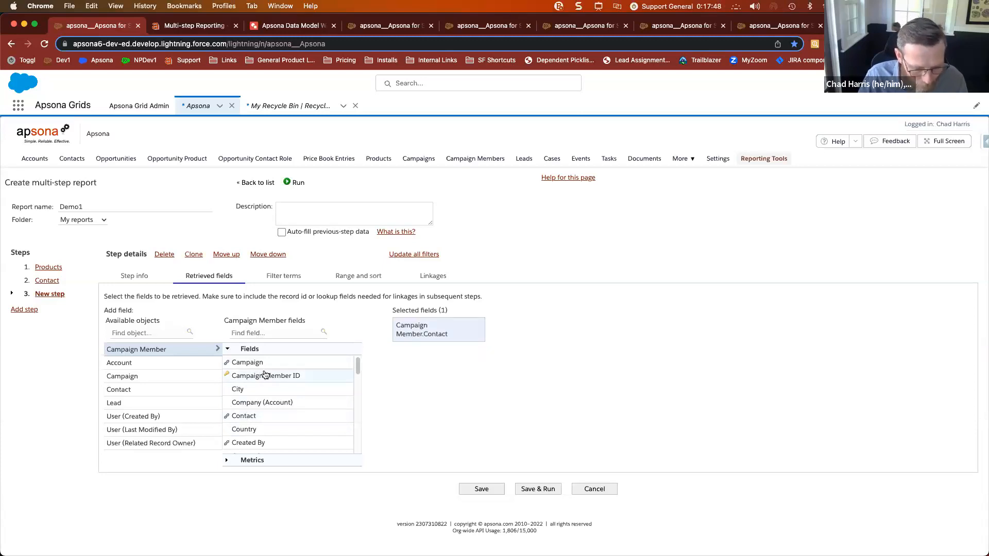
key("ctrl+a")
left_click_drag(219, 358, 232, 365)
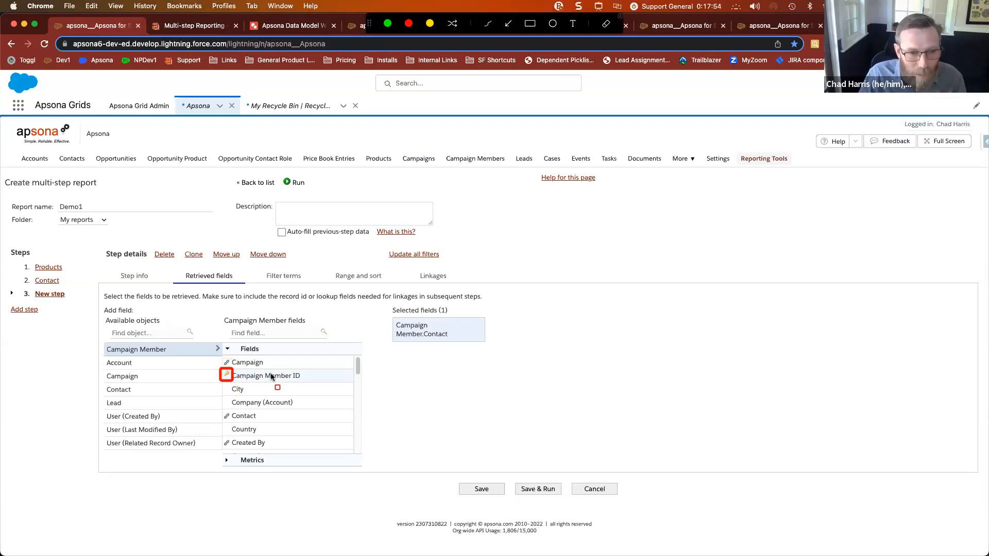
left_click_drag(221, 367, 232, 381)
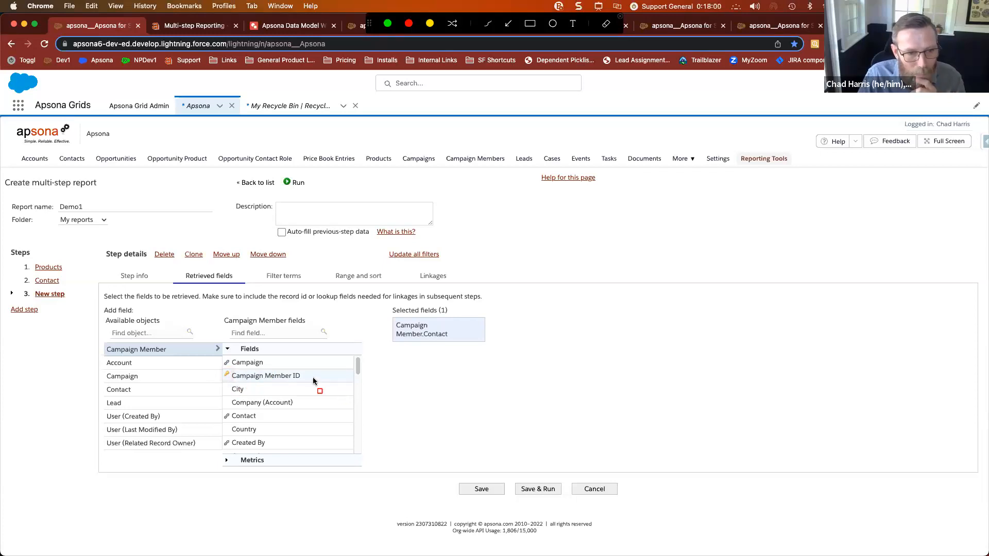
left_click_drag(228, 368, 273, 371)
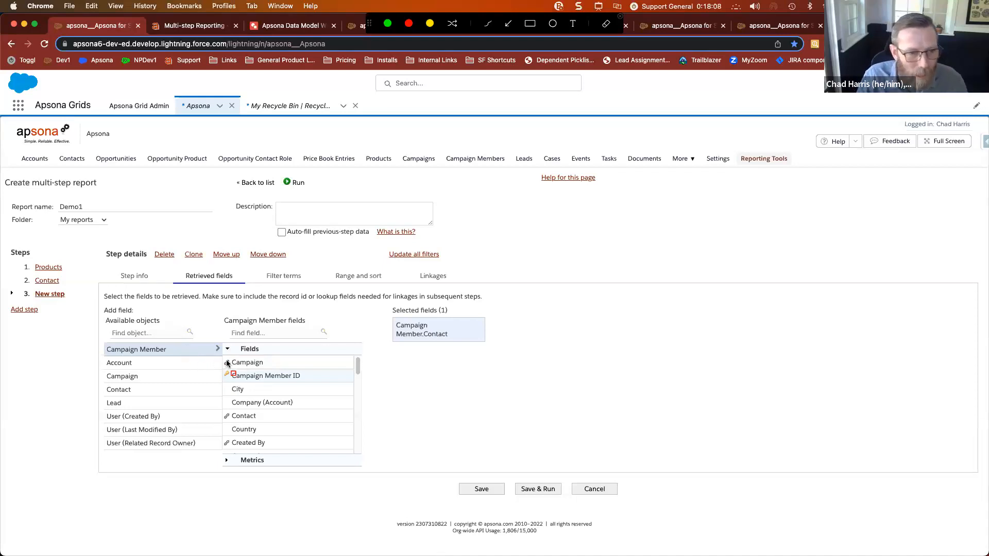
left_click_drag(220, 358, 233, 367)
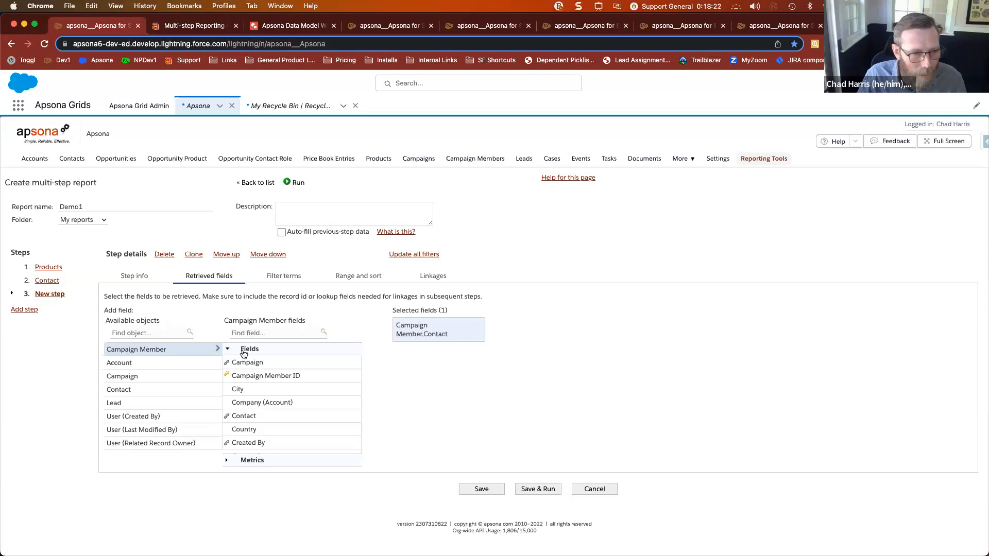
Step: Add the Campaign object's Name and its Start Date, shown as a full date, to the campaign members step's retrieved fields
left_click(170, 378)
left_click(254, 333)
type("name")
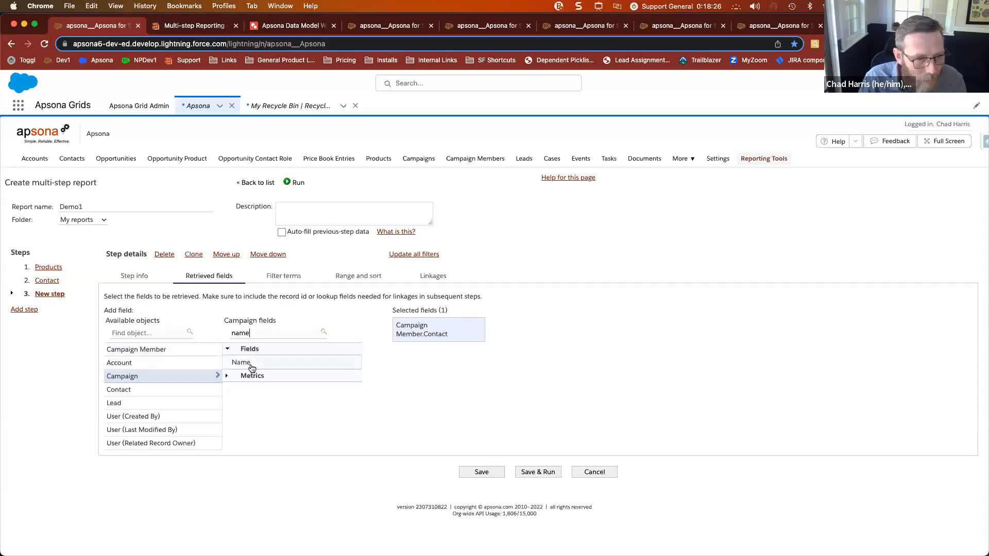
left_click(251, 364)
double_click(252, 333)
type("sta")
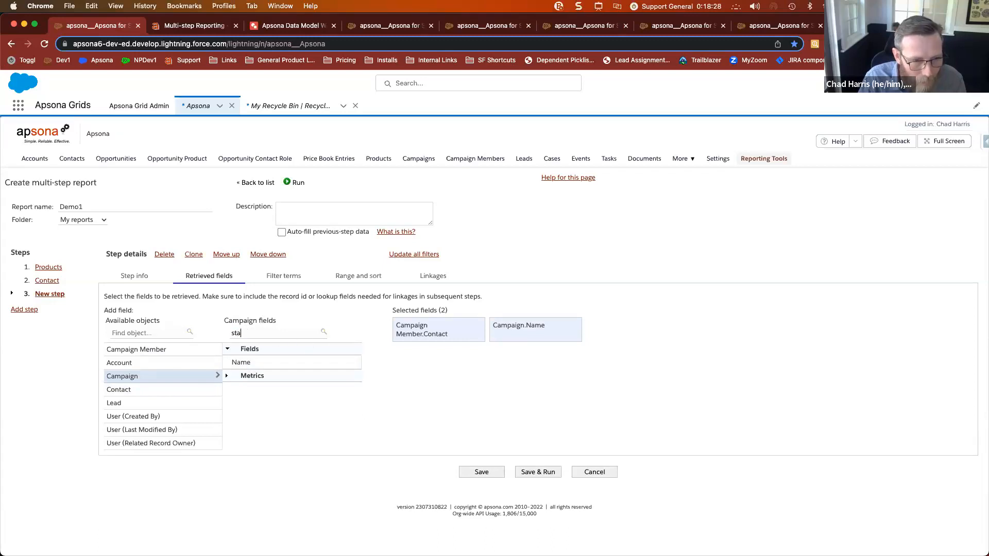
type("rt")
left_click(260, 363)
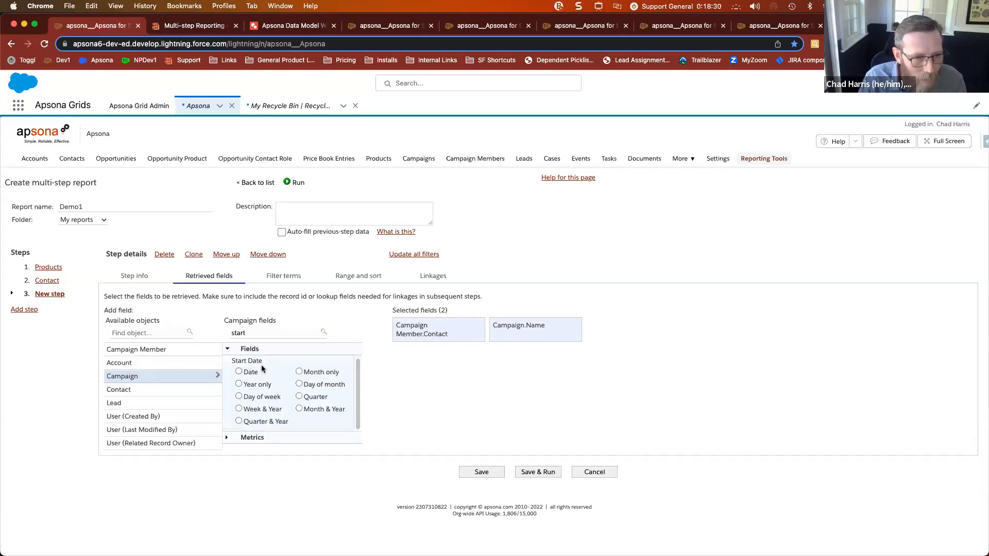
left_click(238, 371)
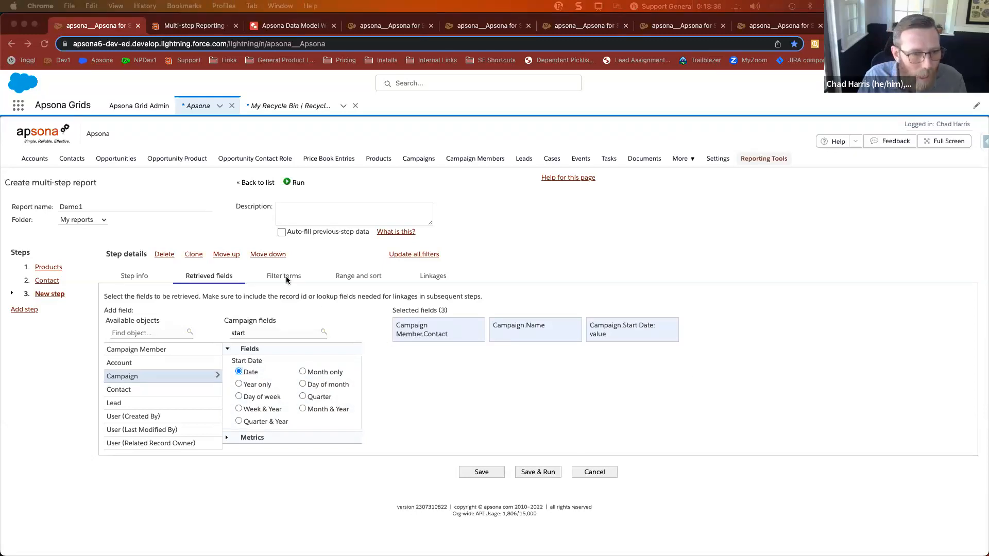
Step: Limit the campaign members step to the record containing the highest value of the campaign's Start Date
left_click(347, 283)
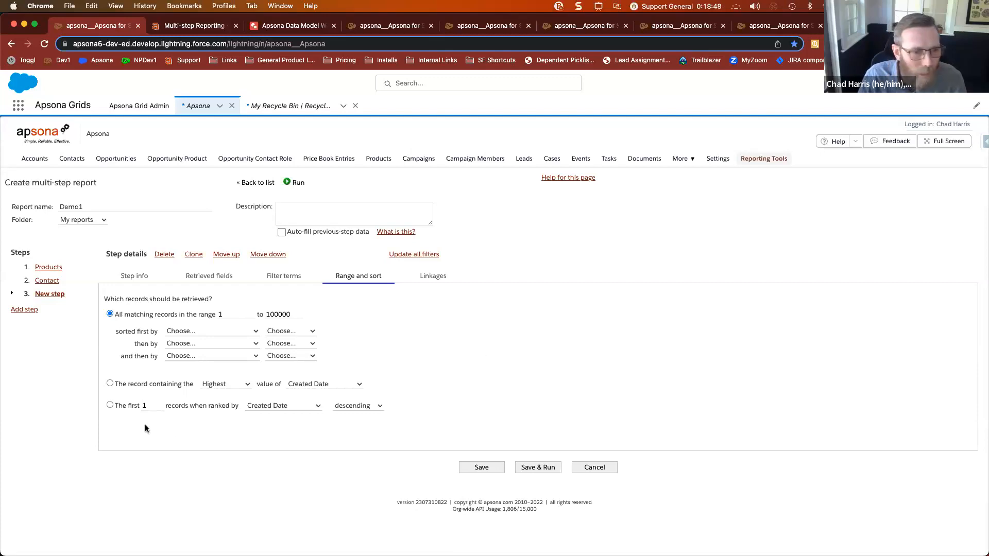
left_click(110, 384)
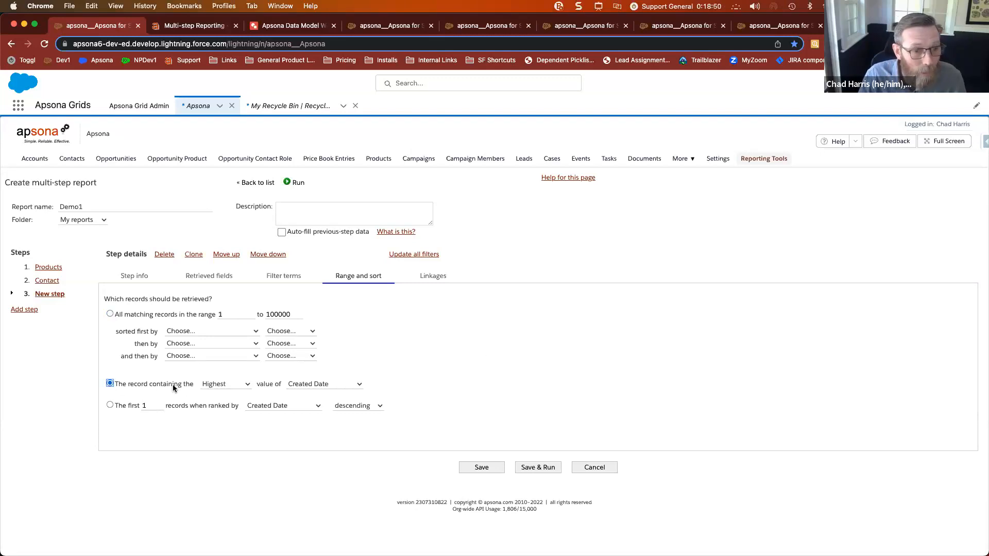
left_click(245, 384)
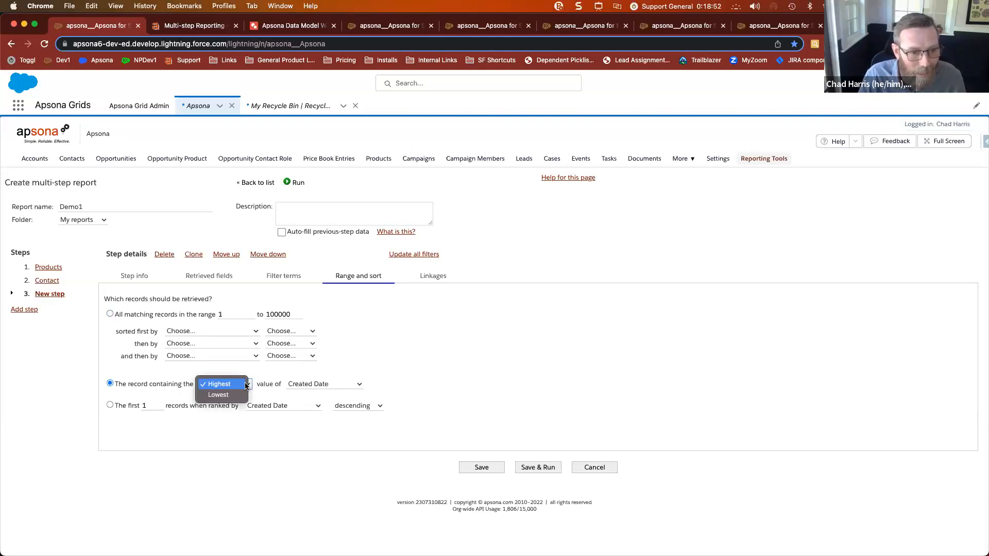
left_click(339, 386)
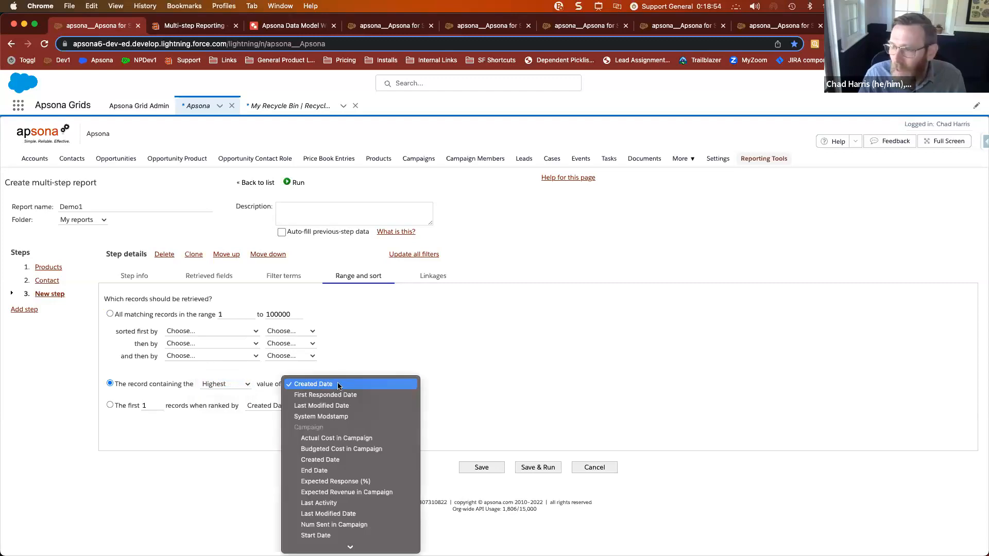
mouse_move(348, 546)
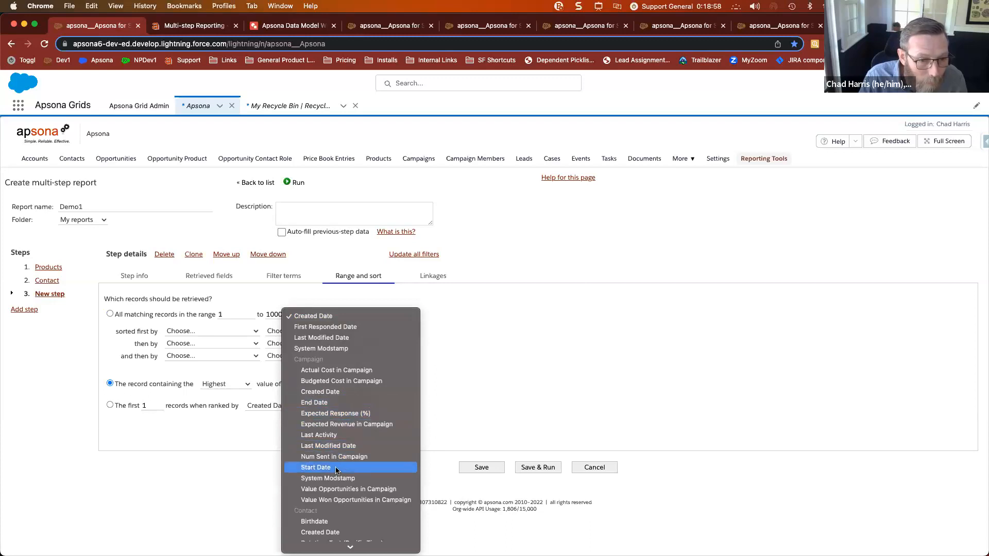
left_click(336, 469)
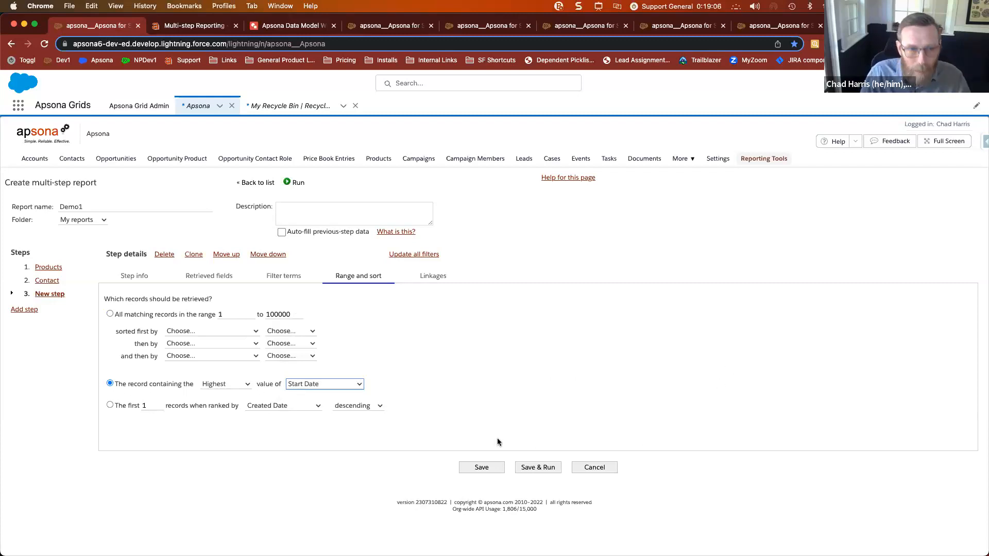
Step: Save and run the report, and check how the campaign members data is output relative to the products and contacts
left_click(545, 467)
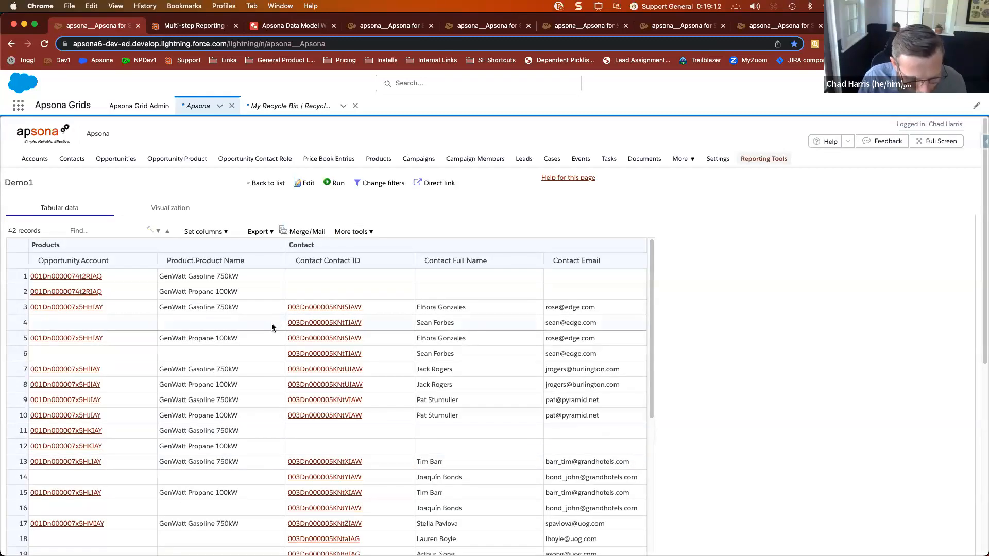
key("ctrl+alt+a")
mouse_move(20, 232)
left_mouse_down()
mouse_move(106, 281)
mouse_move(267, 274)
mouse_move(288, 260)
left_mouse_up()
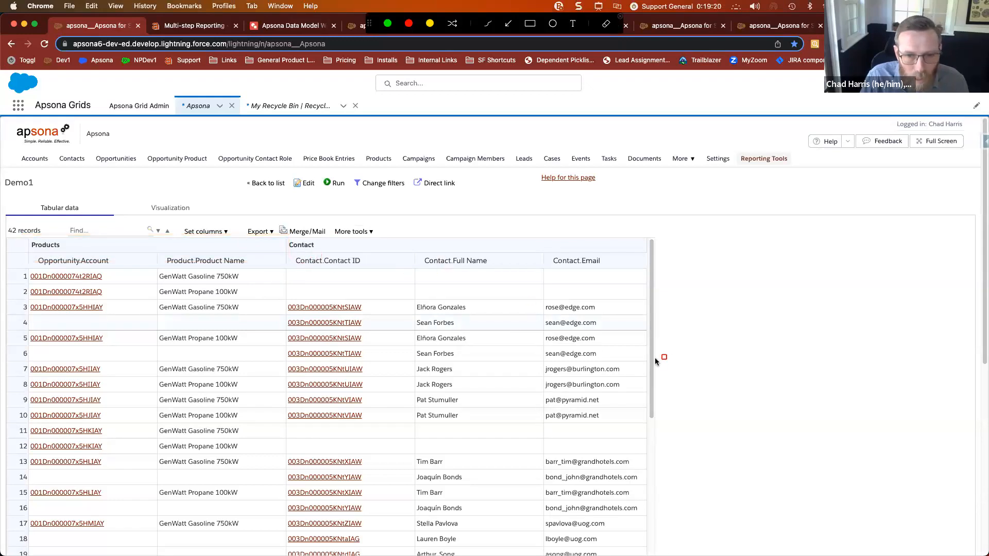
scroll(709, 361, "down", 7)
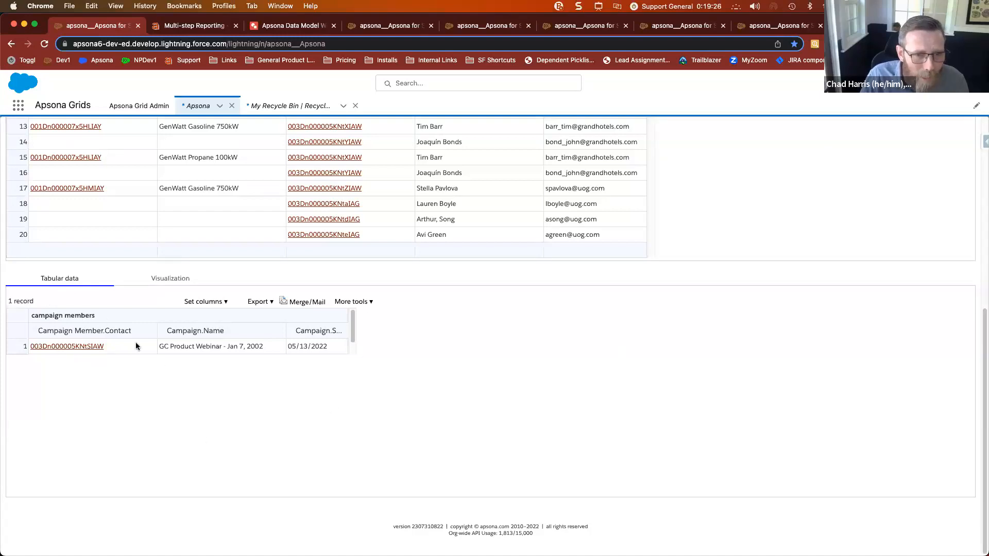
scroll(292, 332, "up", 7)
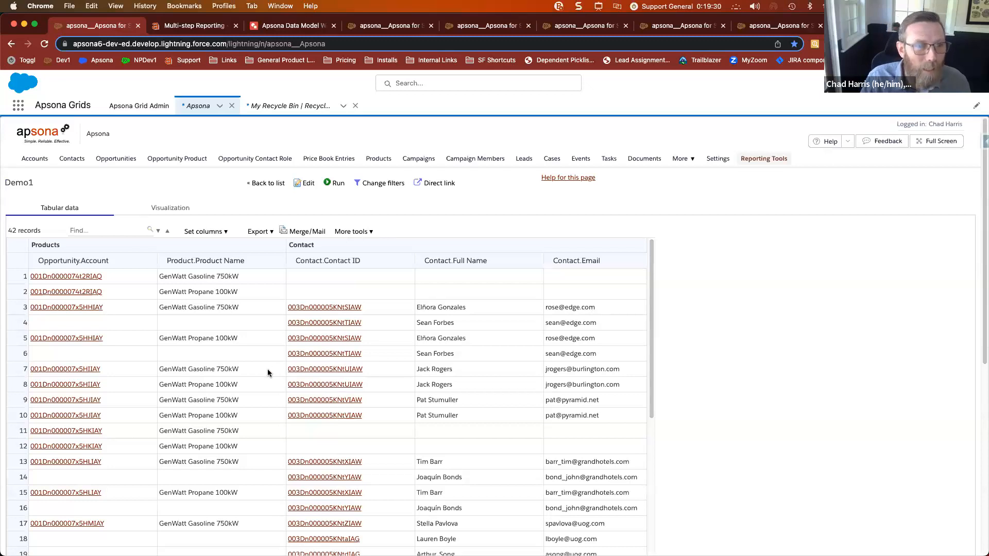
Step: Link the campaign members step to the Contact step so that Contact ID matches Campaign Member Contact, and save and run the report
left_click(301, 184)
left_click(51, 295)
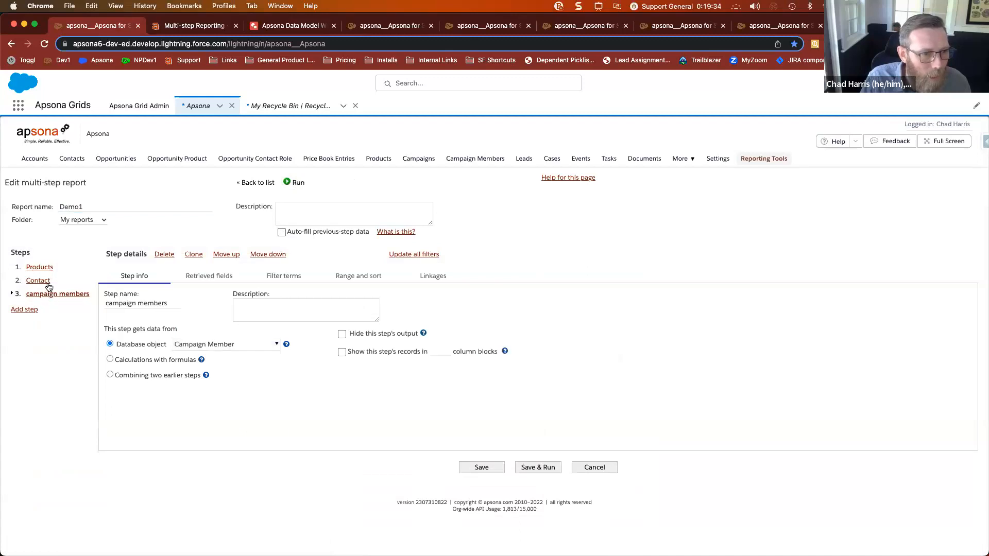
left_click(427, 278)
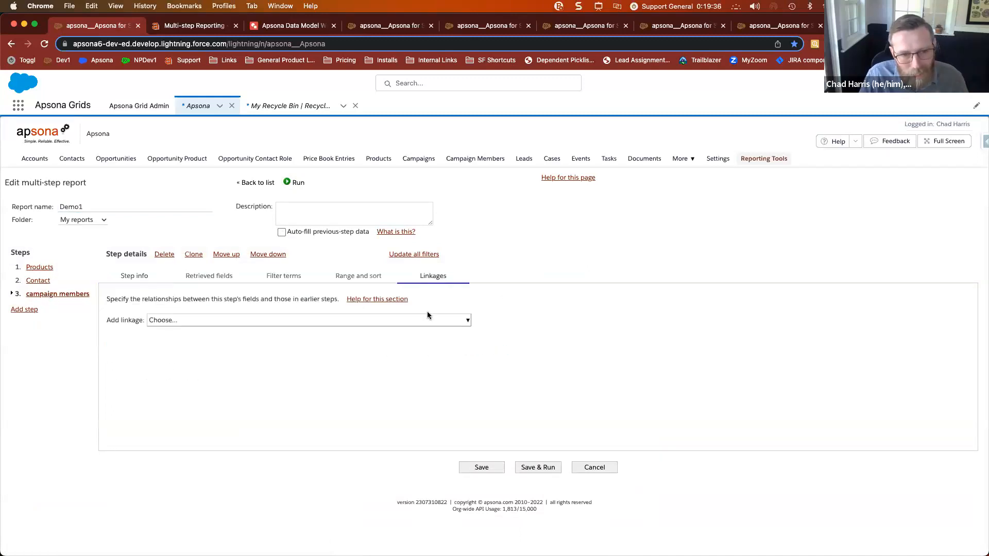
left_click(420, 320)
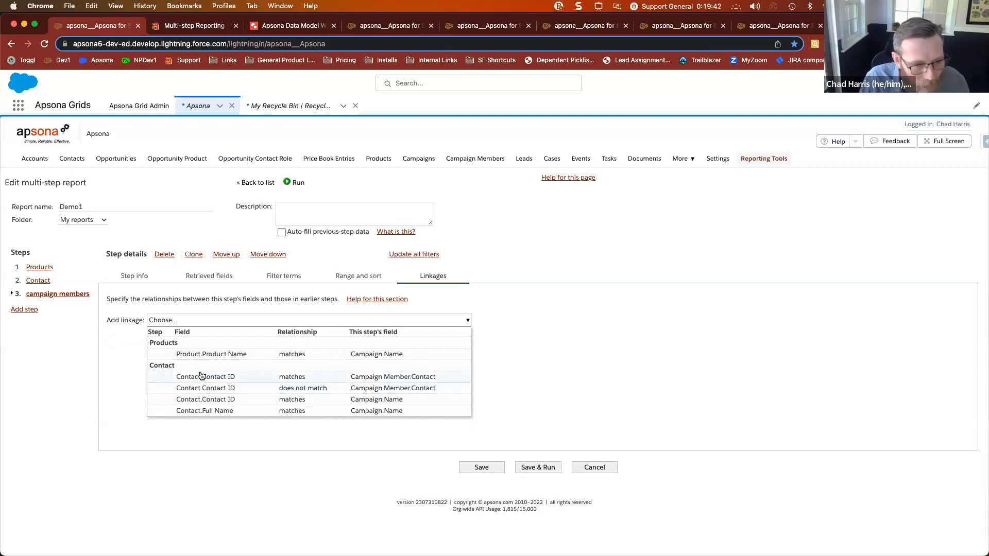
left_click(217, 378)
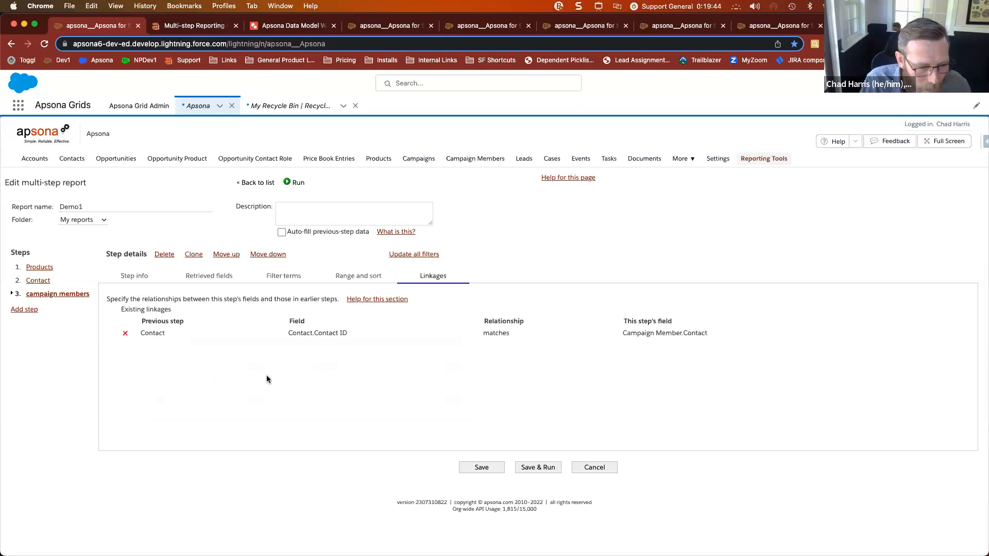
left_click(490, 470)
left_click(527, 466)
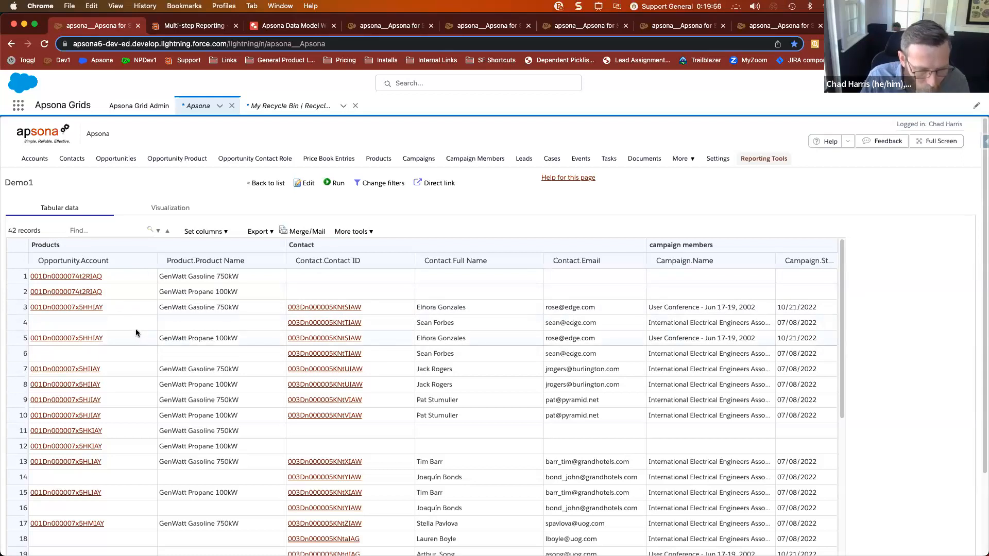
Step: Examine the report's rows across the Products, Contact and campaign members columns, including accounts without contacts
key("ctrl+alt+a")
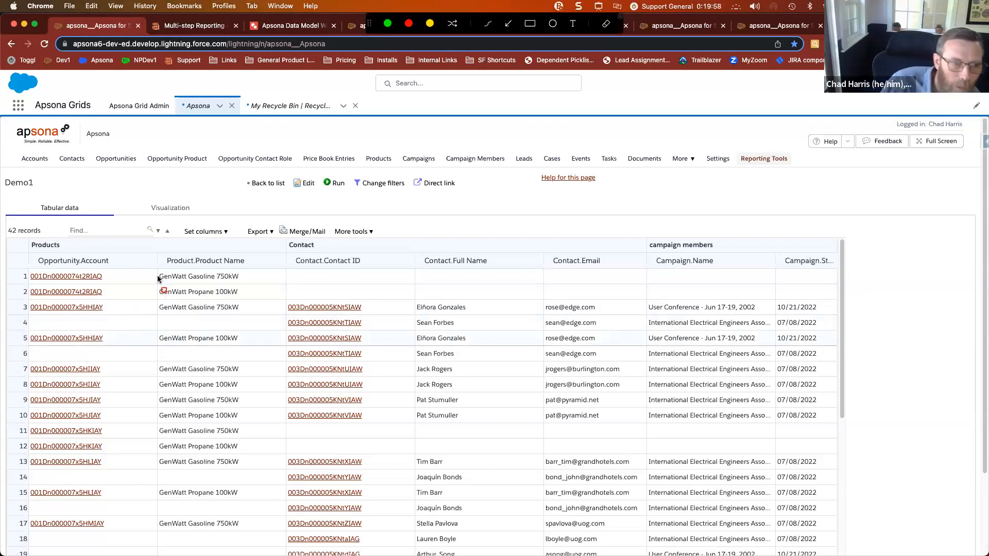
left_click_drag(158, 267, 192, 285)
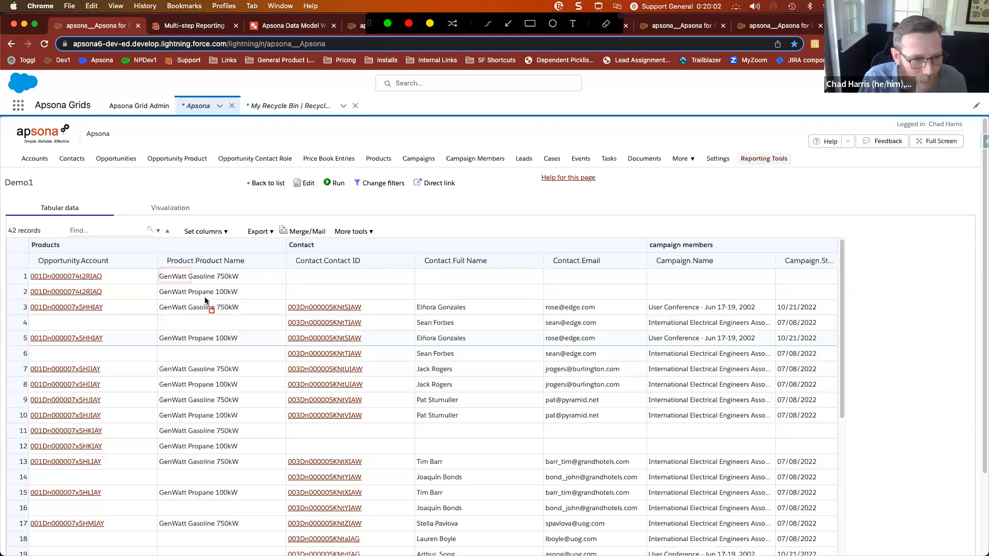
mouse_move(22, 265)
left_mouse_down()
mouse_move(230, 293)
mouse_move(286, 286)
left_mouse_up()
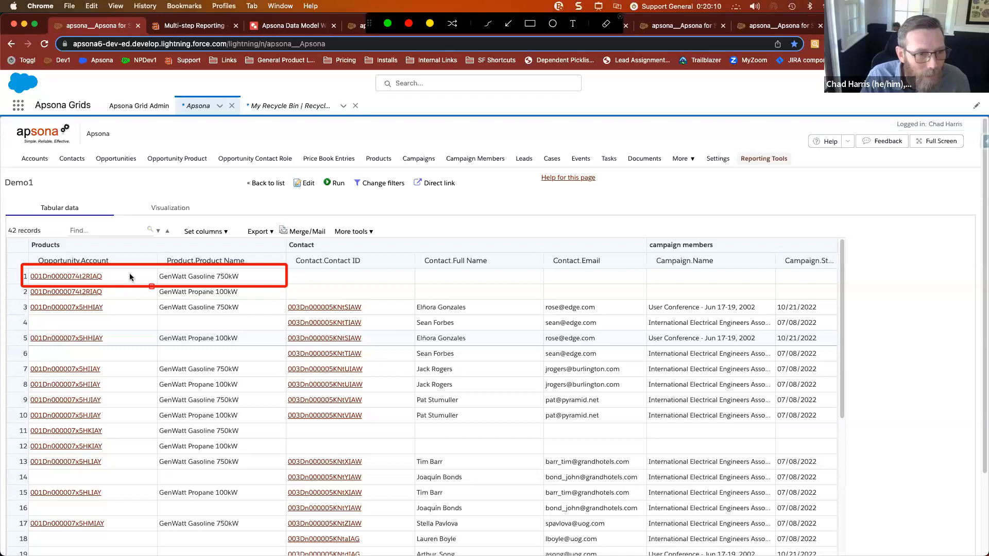
mouse_move(283, 264)
left_mouse_down()
mouse_move(291, 281)
mouse_move(648, 289)
left_mouse_up()
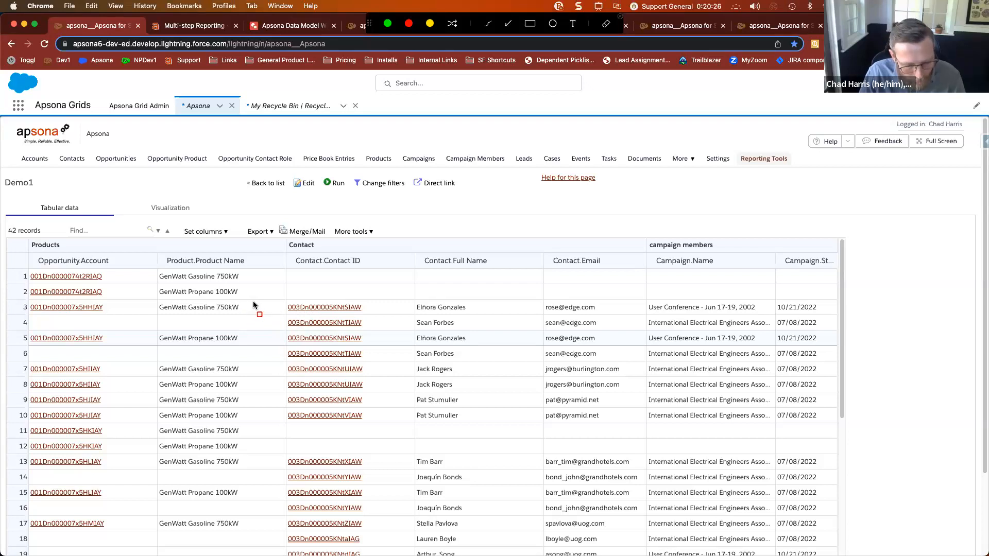
key("Escape")
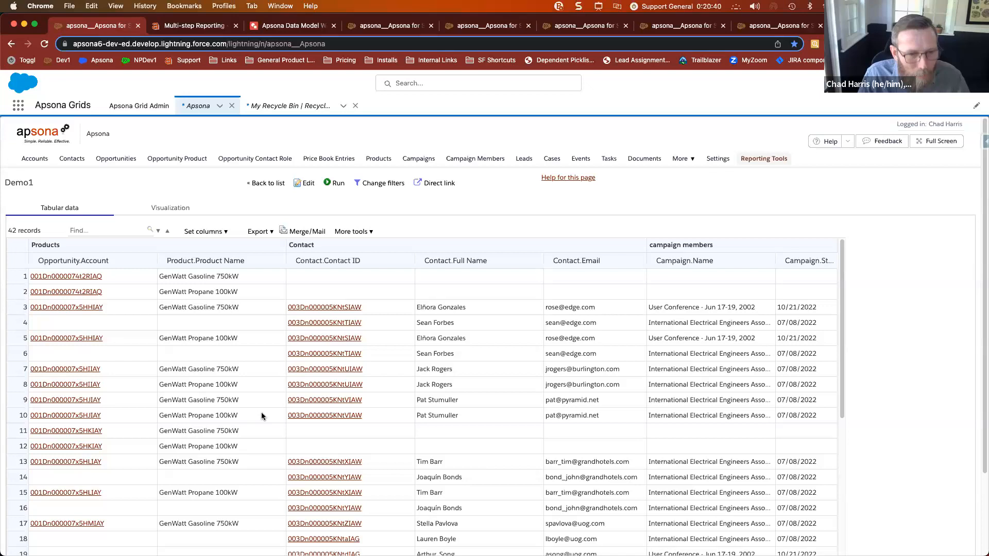
scroll(263, 413, "down", 3)
scroll(264, 410, "down", 3)
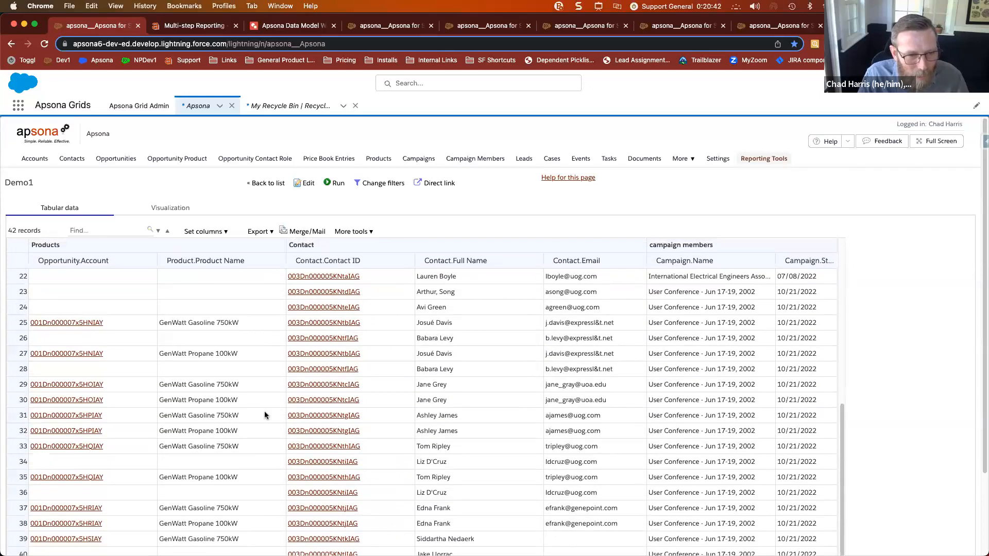
scroll(270, 404, "up", 6)
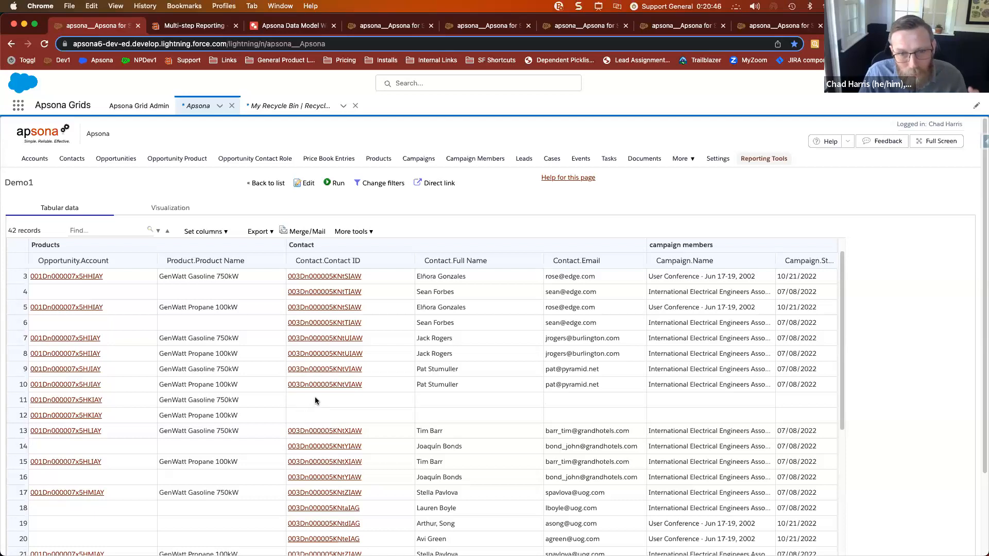
scroll(323, 385, "up", 1)
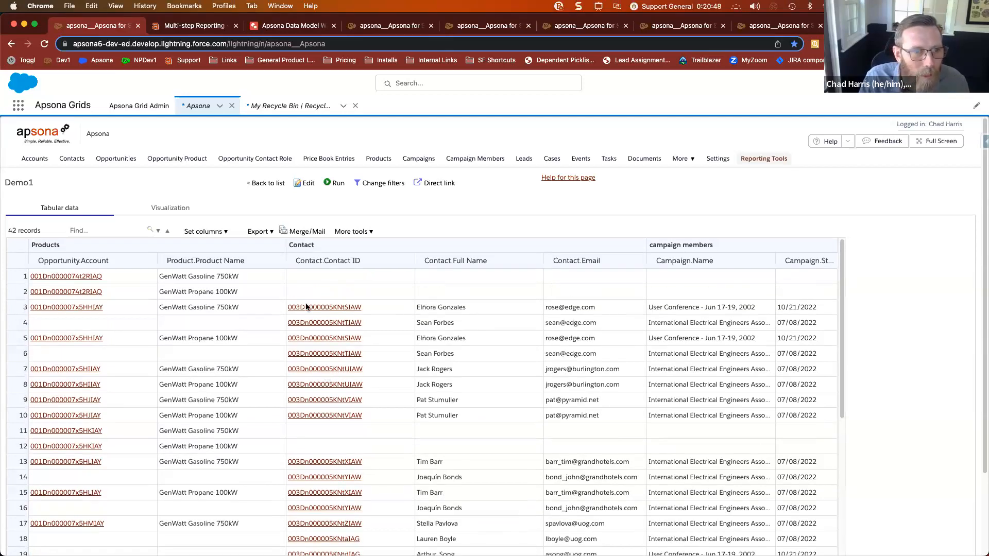
Step: Hide the Products step's output in the Demo1 report, and save and run the report
left_click(304, 185)
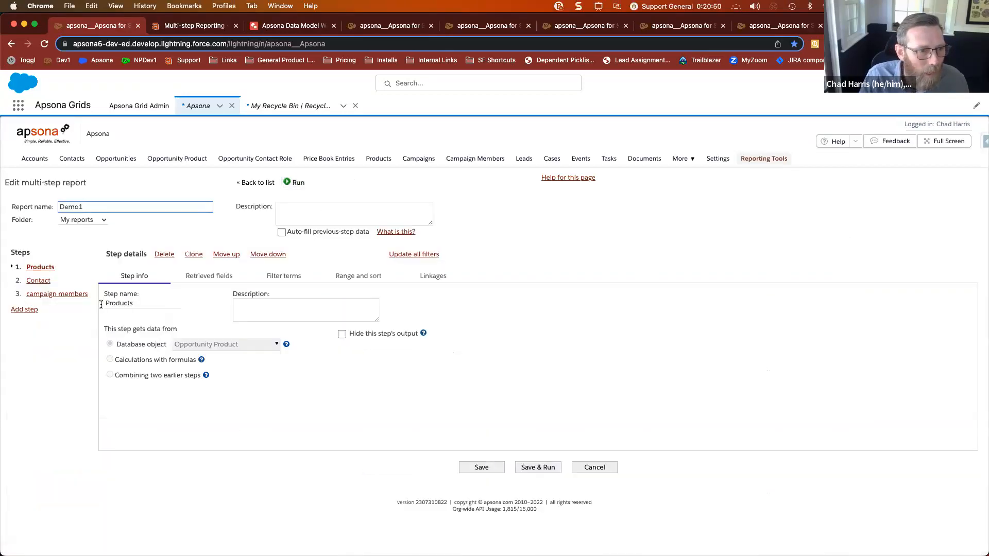
left_click(342, 334)
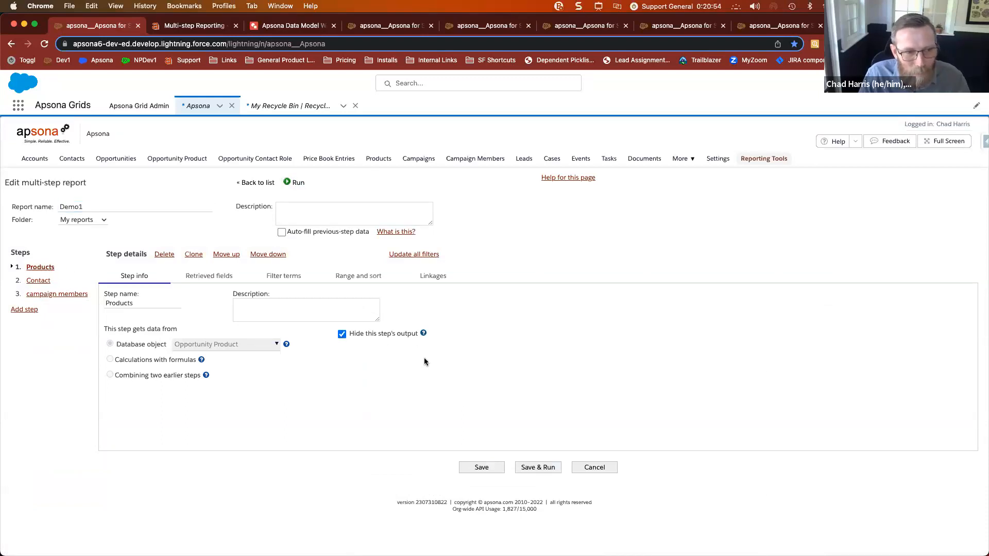
left_click(532, 468)
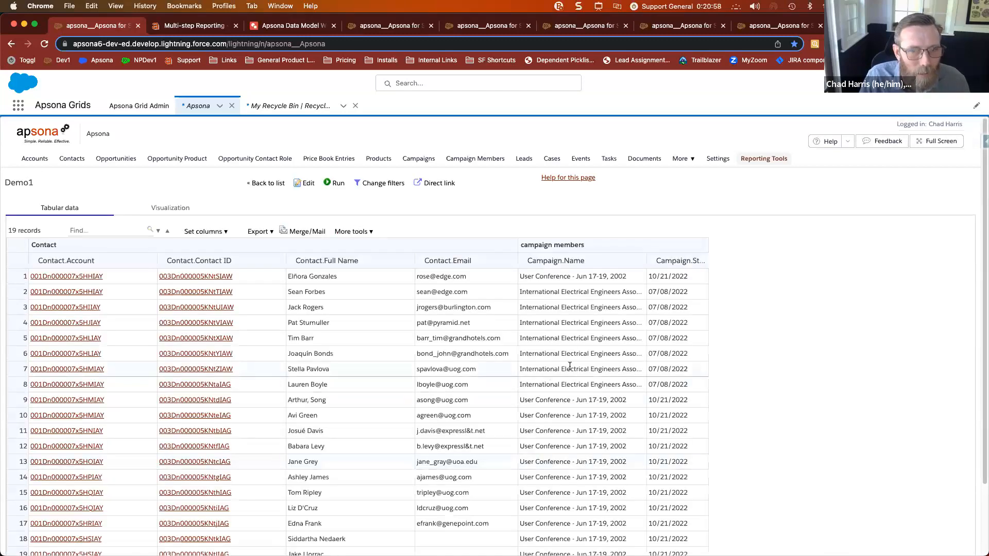
Step: Remove the Contact.Account and Contact.Contact ID columns from the report output and widen the Campaign Start Date column to fit its heading
scroll(589, 413, "down", 1)
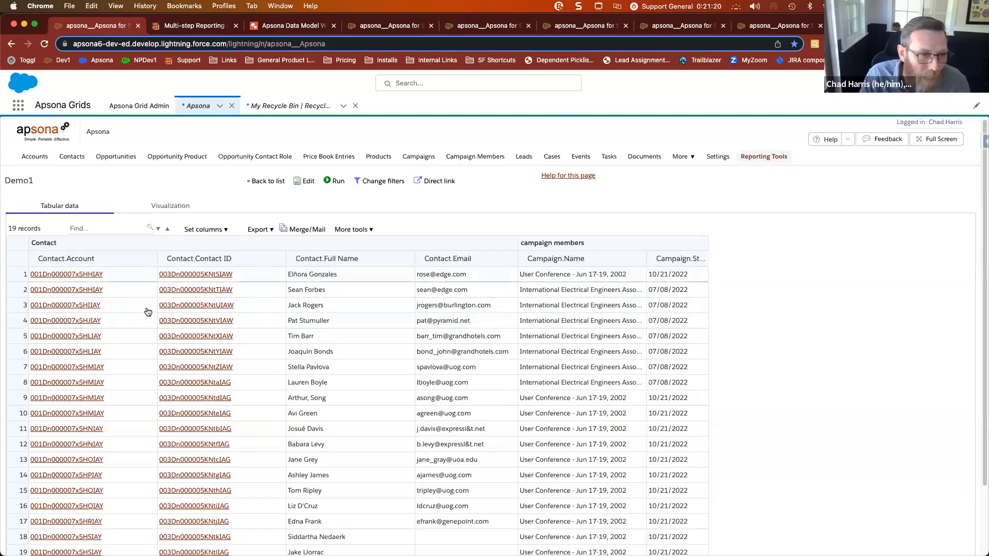
left_click(223, 230)
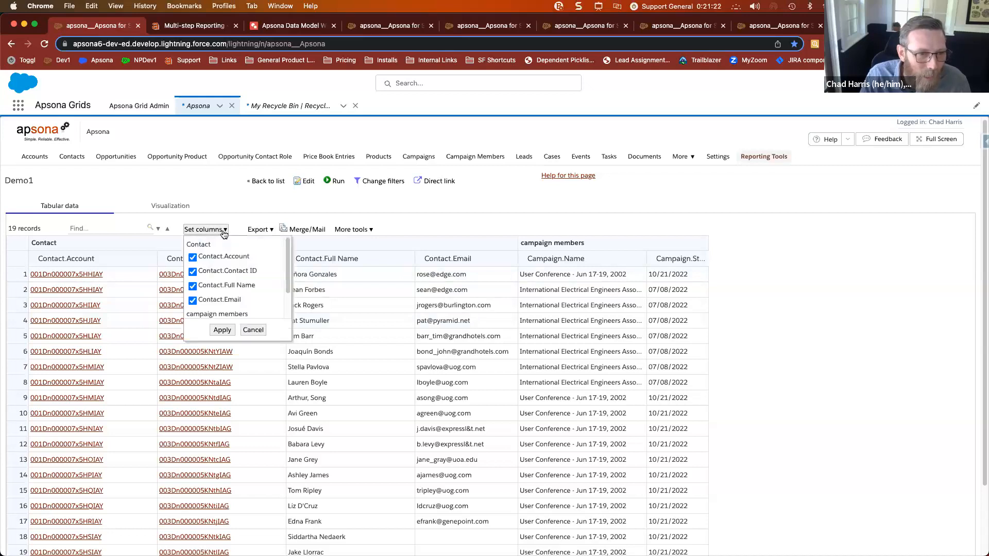
left_click(192, 257)
left_click(192, 271)
left_click(222, 330)
scroll(501, 397, "down", 3)
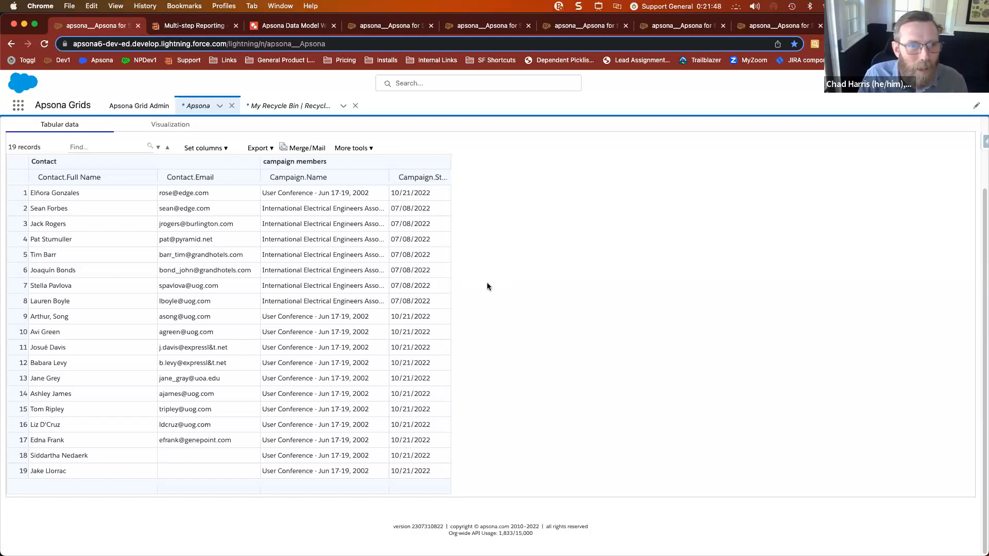
double_click(450, 178)
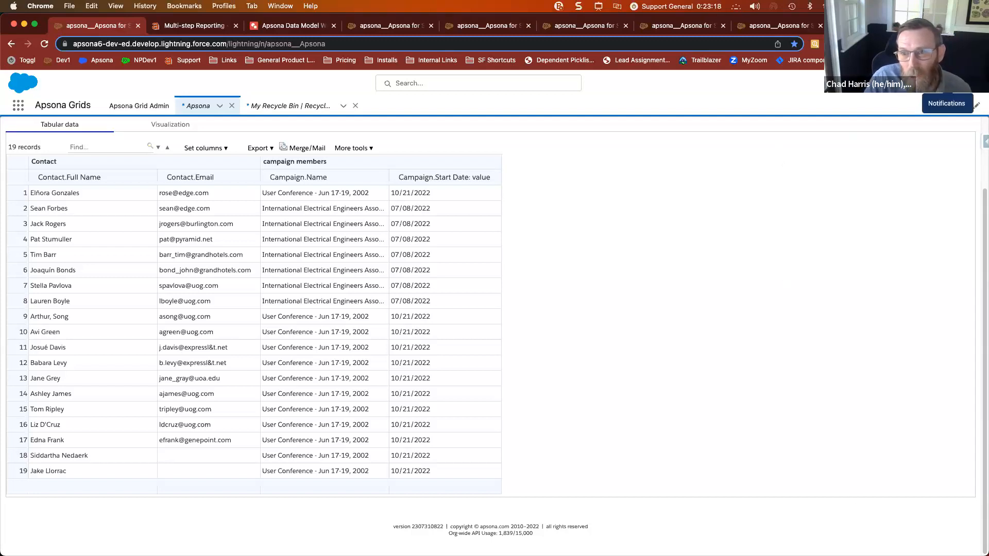
Step: Open Salesforce Setup and find the Fiscal Year page to check the organization's fiscal year options
left_click(941, 83)
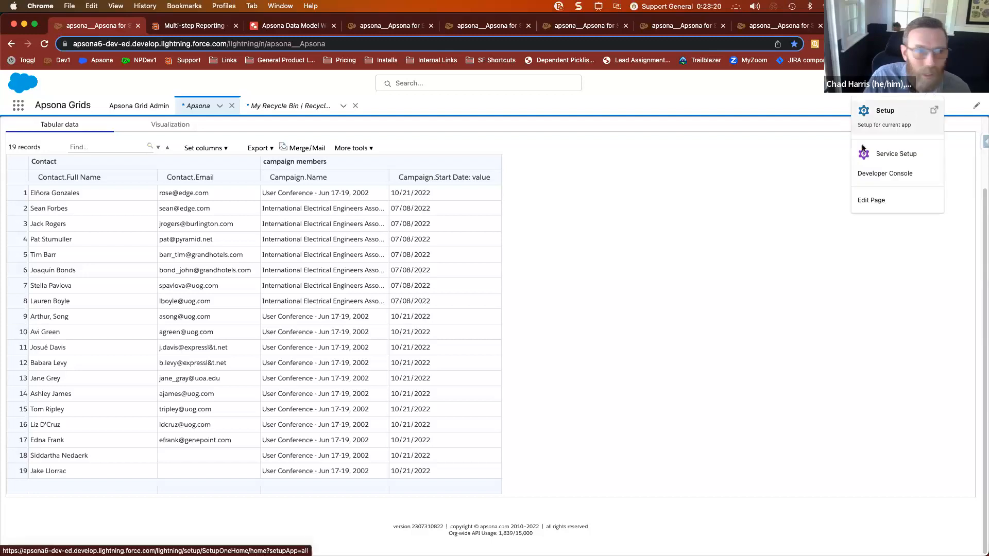
left_click(877, 109)
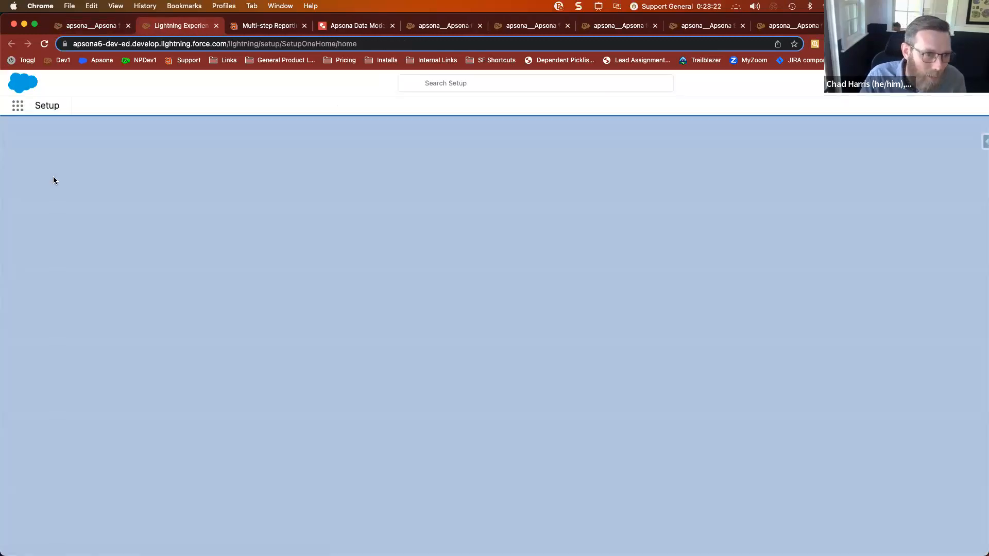
left_click(57, 136)
type("fisca")
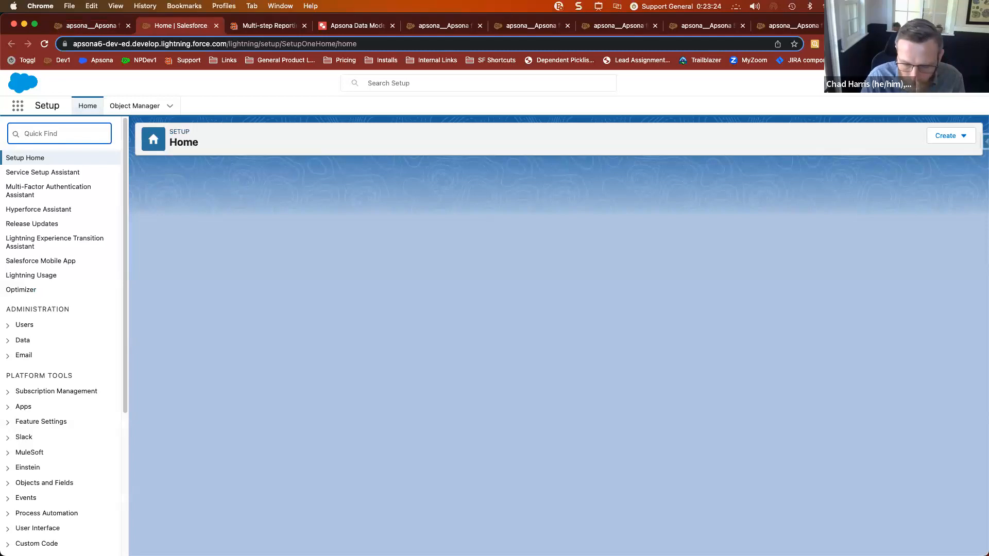
type("l")
left_click(49, 175)
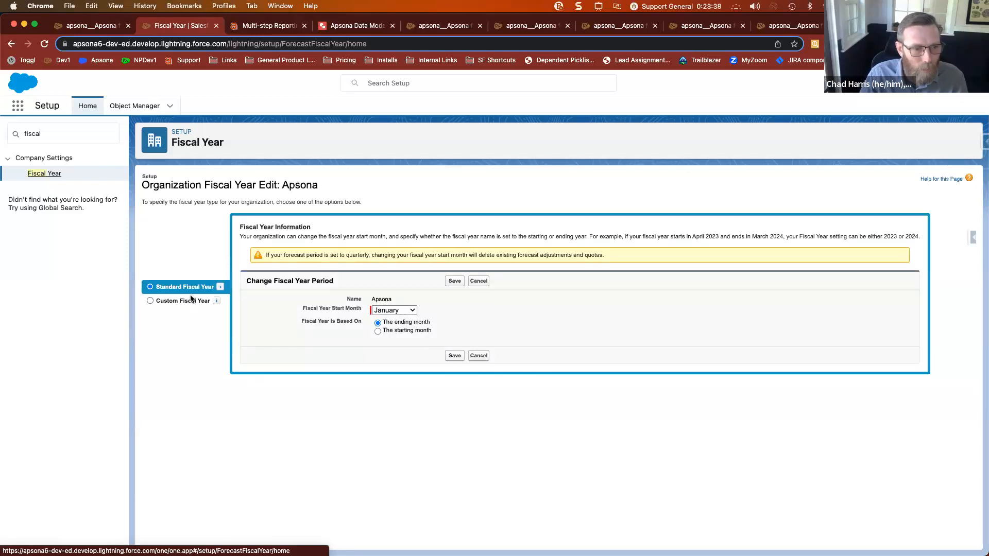
mouse_move(217, 302)
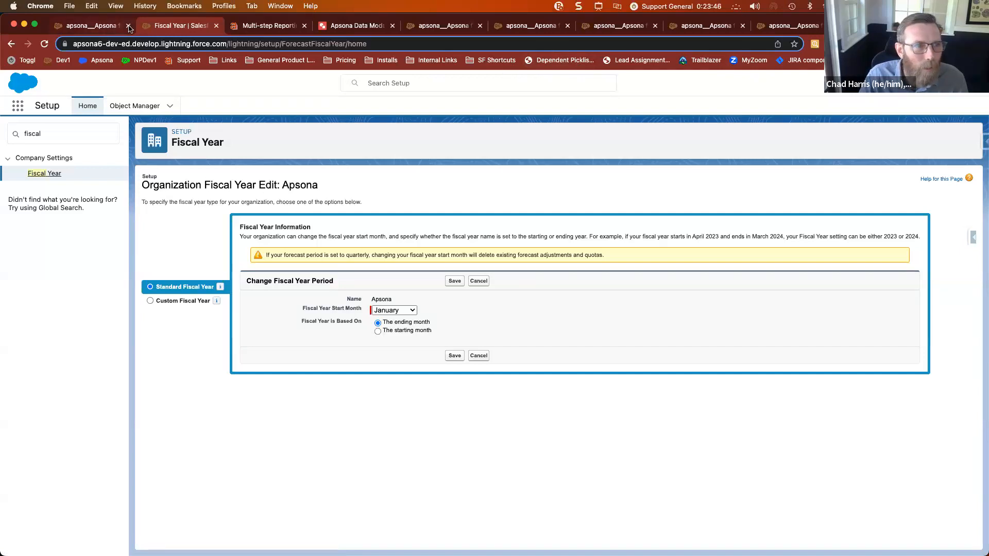
Step: Leave the Fiscal Year page, return to the Demo1 report and close Salesforce Setup
left_click(11, 44)
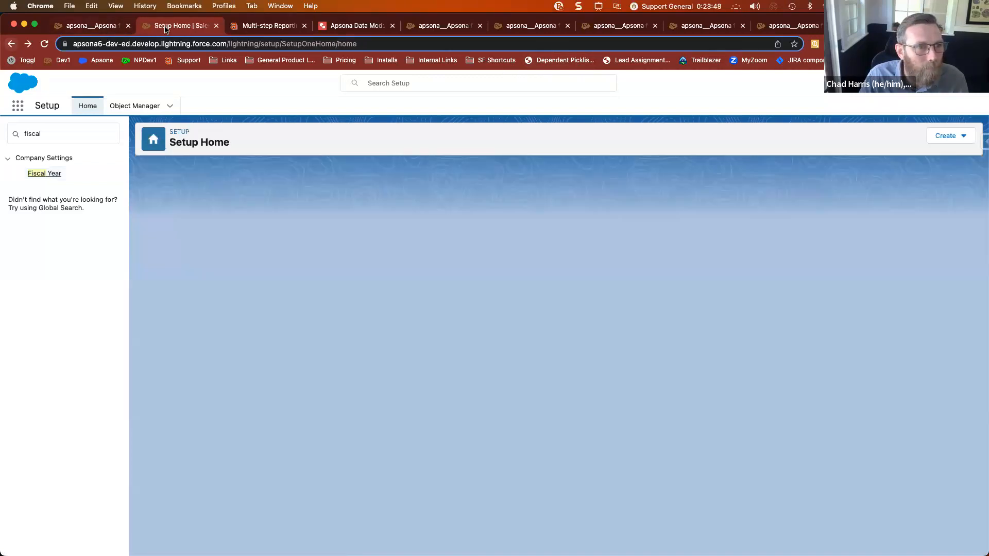
left_click(125, 30)
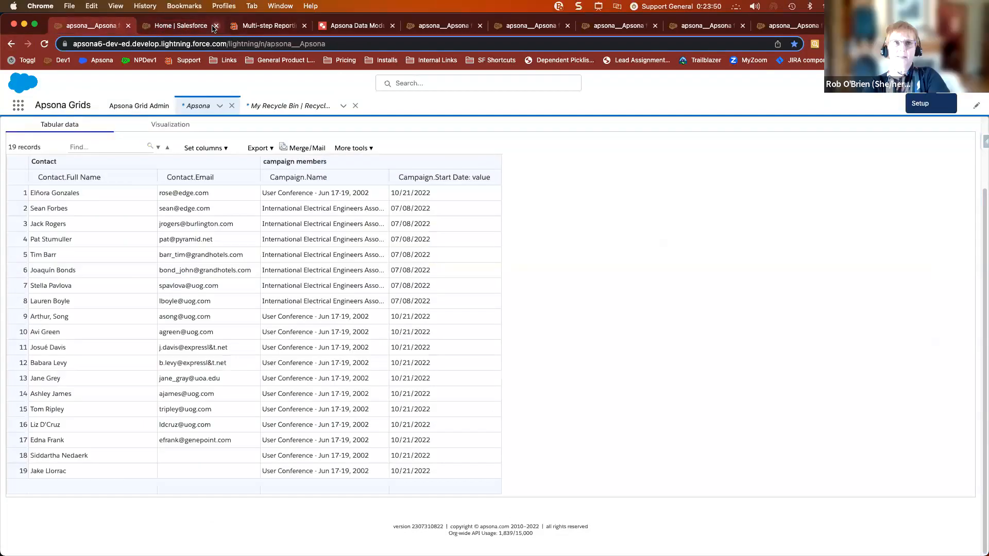
left_click(216, 26)
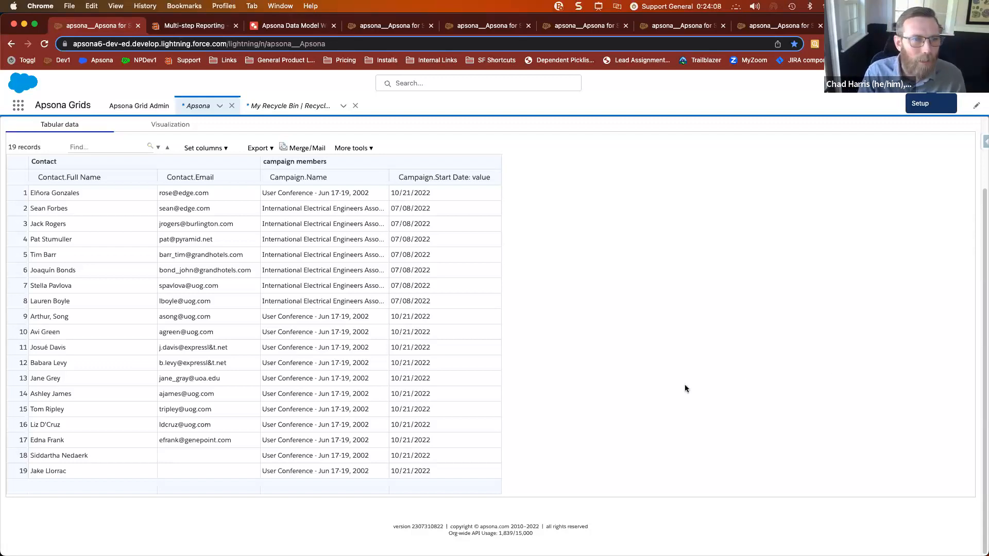
Step: Reopen the report for editing and review the Products step's retrieved fields and the fields behind its two filter terms
scroll(580, 316, "up", 3)
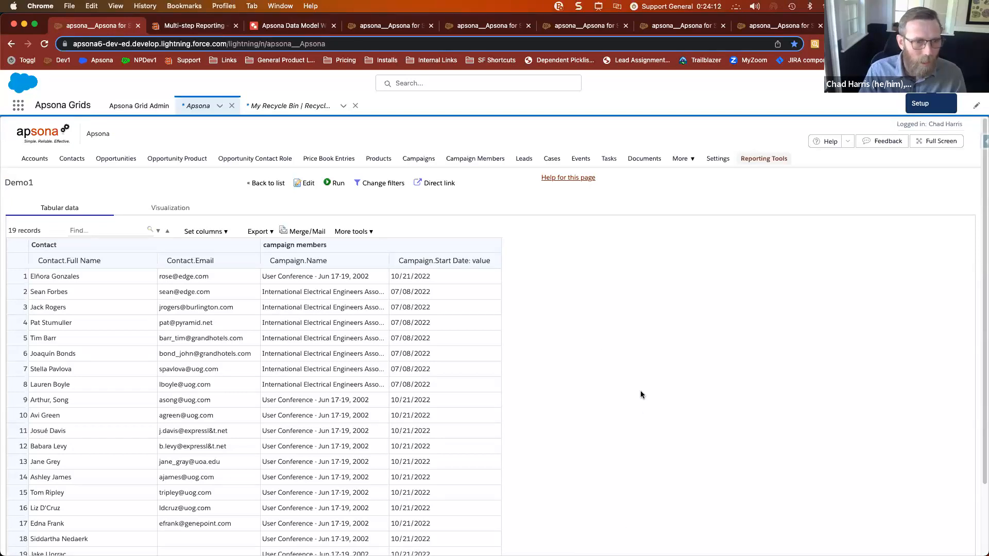
left_click(304, 184)
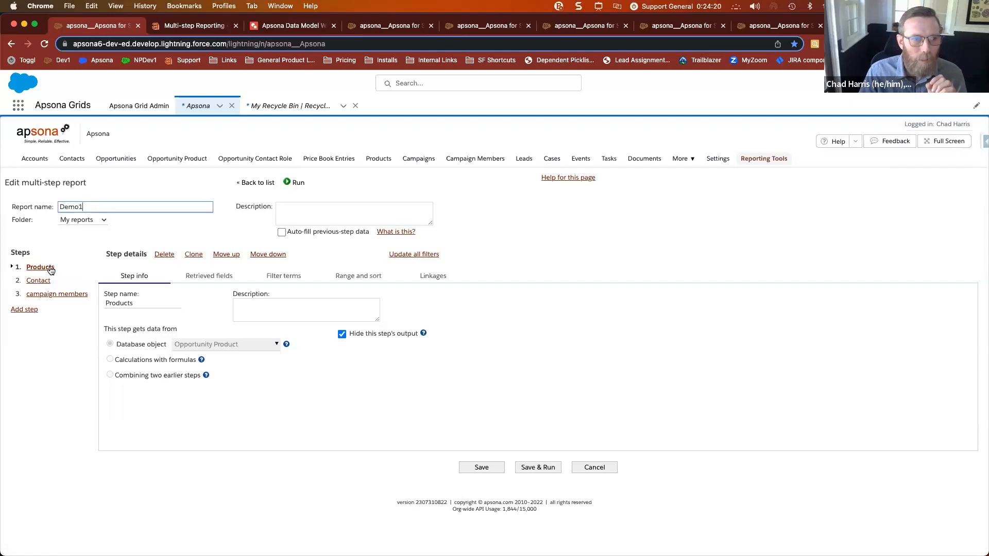
left_click(205, 277)
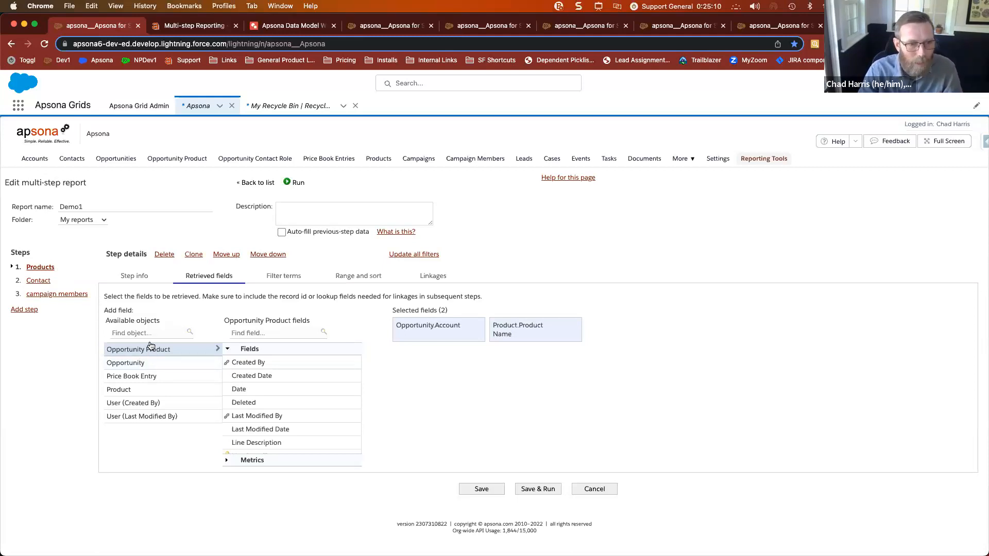
left_click(277, 278)
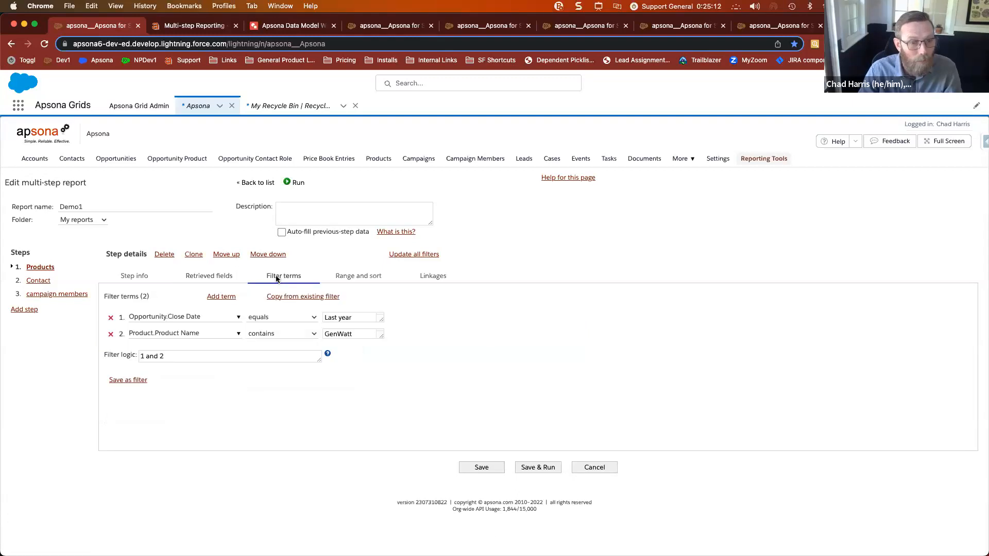
left_click(199, 332)
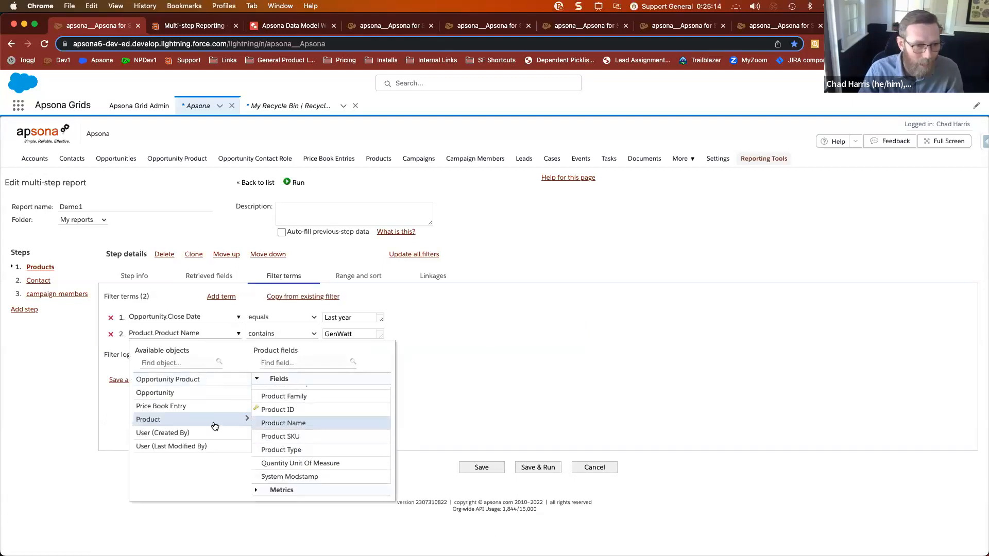
left_click(184, 317)
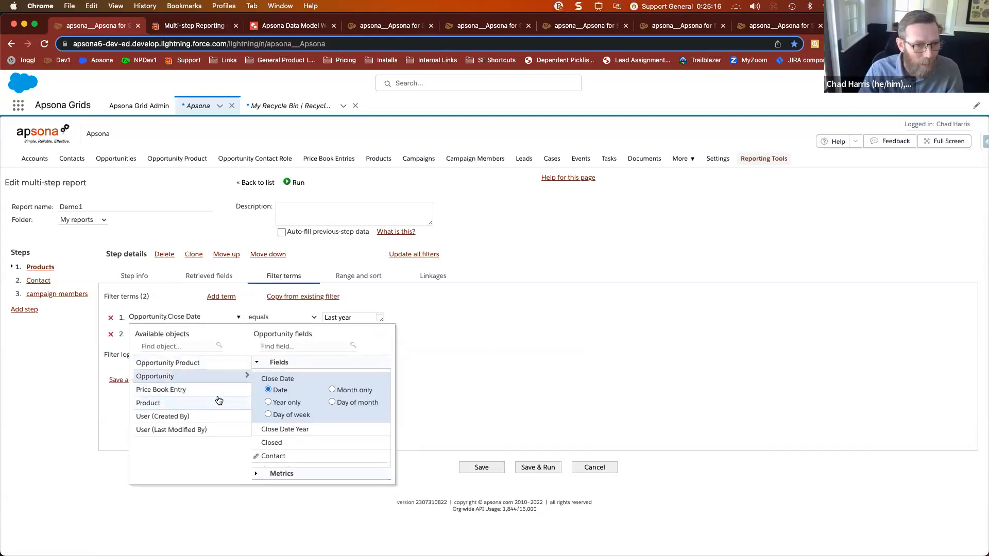
left_click(460, 347)
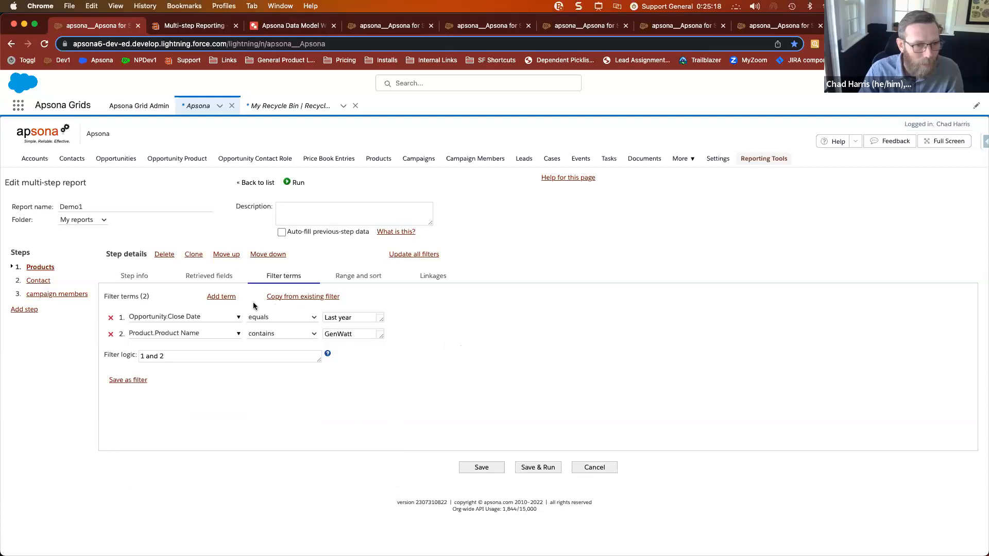
left_click(221, 296)
left_click(188, 350)
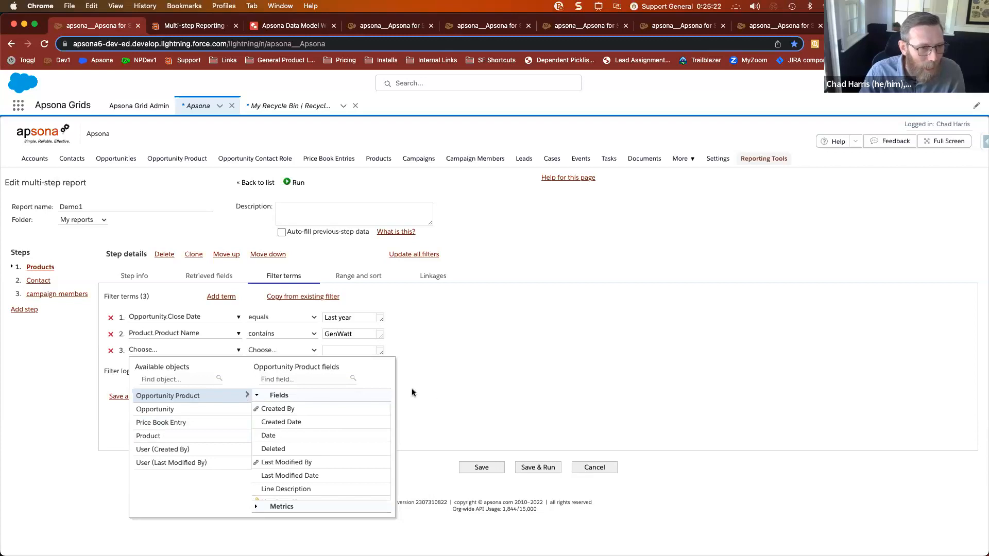
left_click(47, 283)
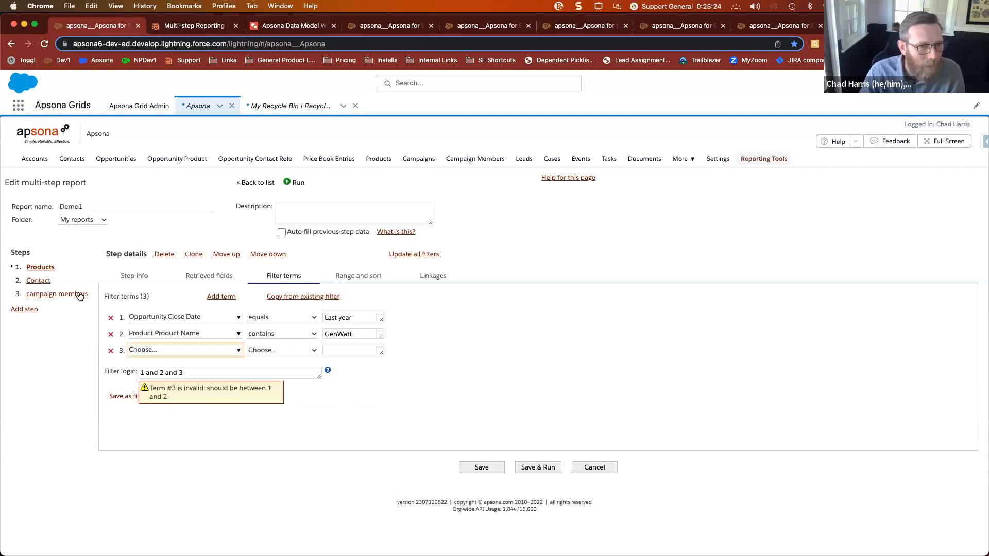
left_click(111, 351)
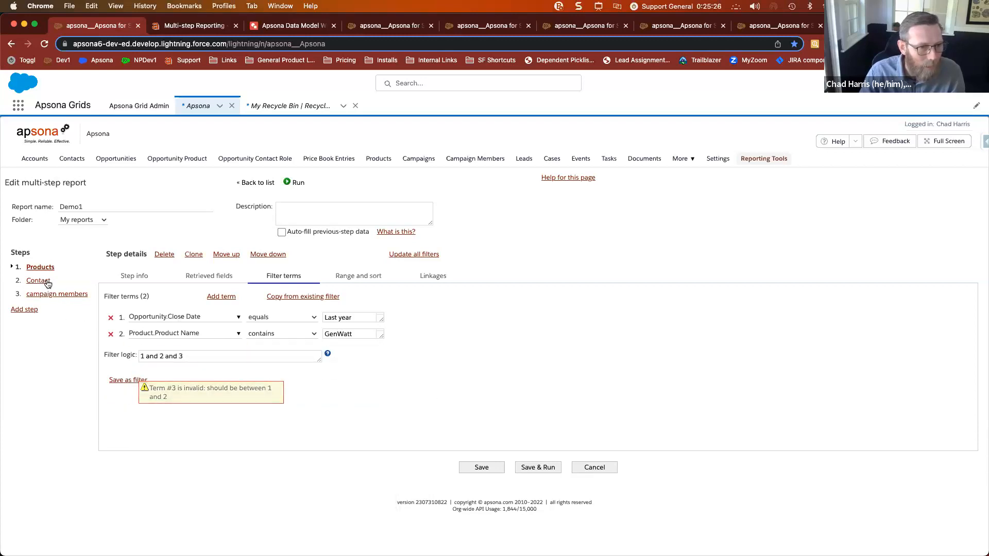
left_click(196, 280)
left_click(284, 276)
left_click(221, 297)
left_click(178, 351)
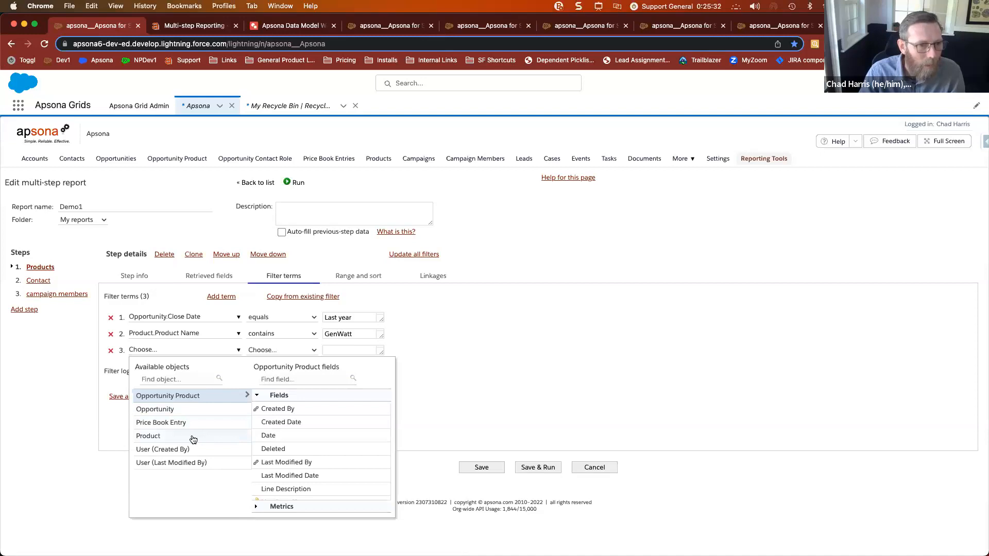
left_click(526, 386)
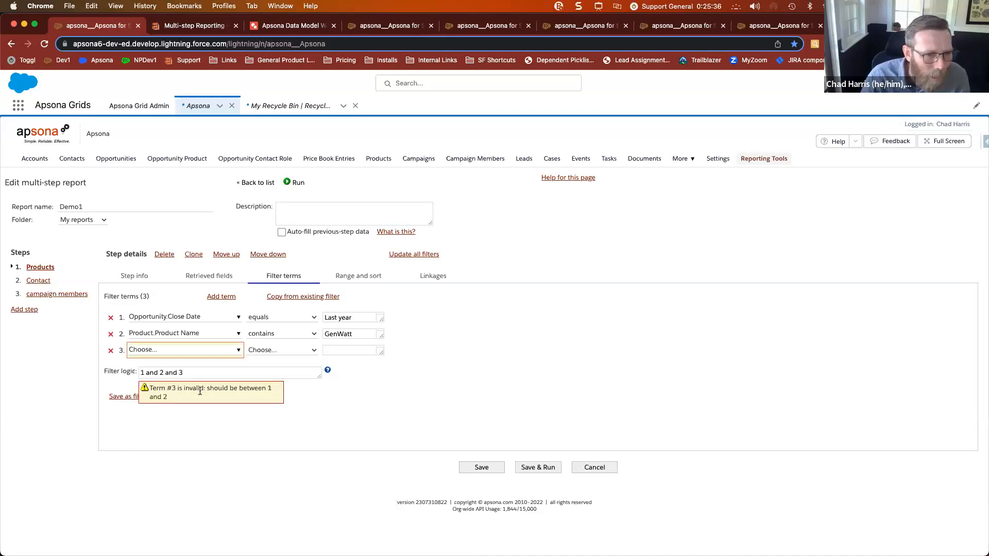
left_click_drag(163, 372, 189, 370)
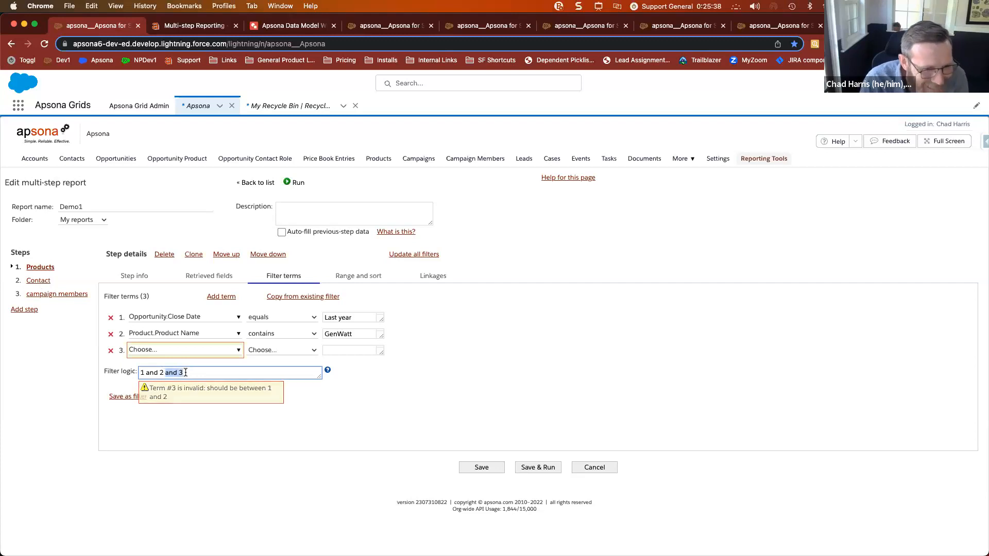
key("BackSpace")
left_click(110, 351)
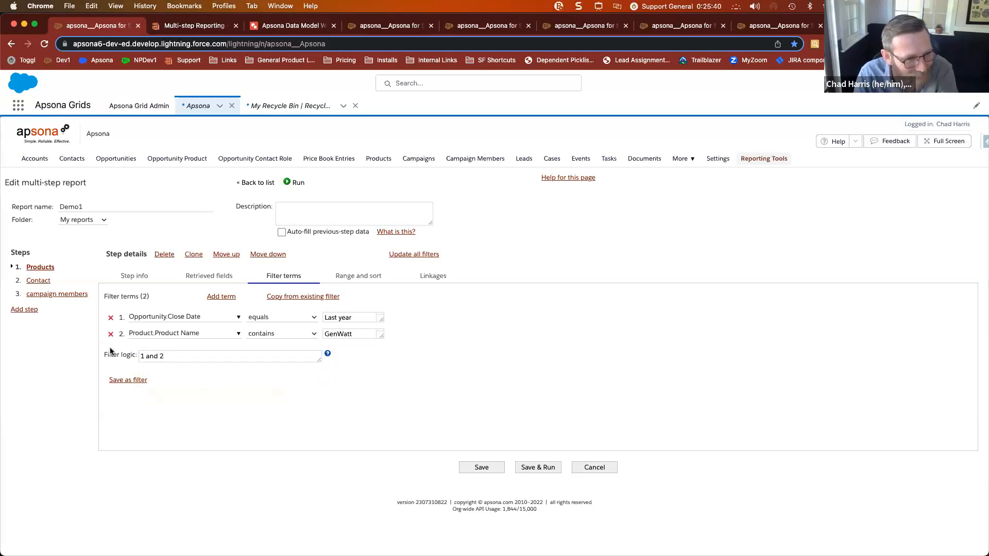
Step: Add a filter term to the Contact step and browse the related objects available for its field
left_click(44, 282)
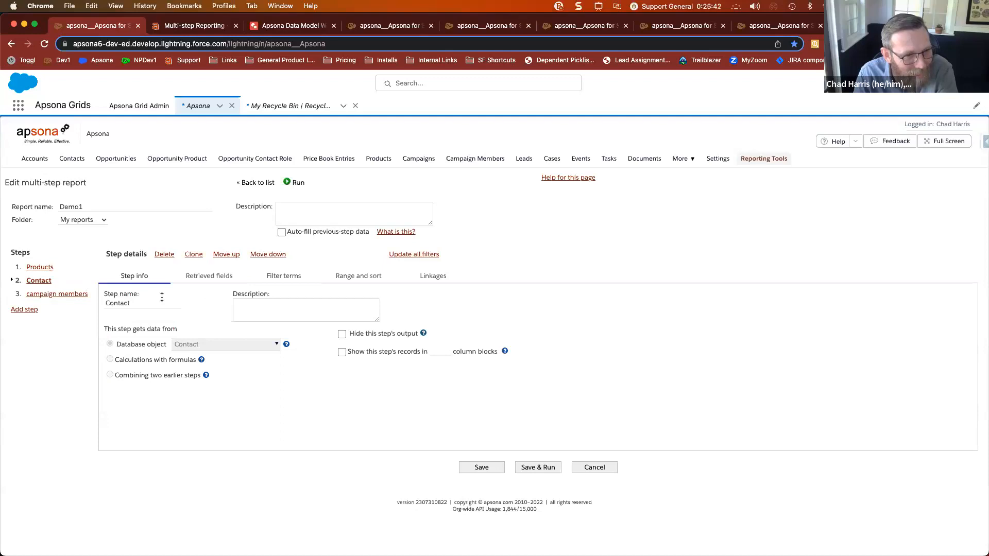
left_click(268, 280)
left_click(222, 298)
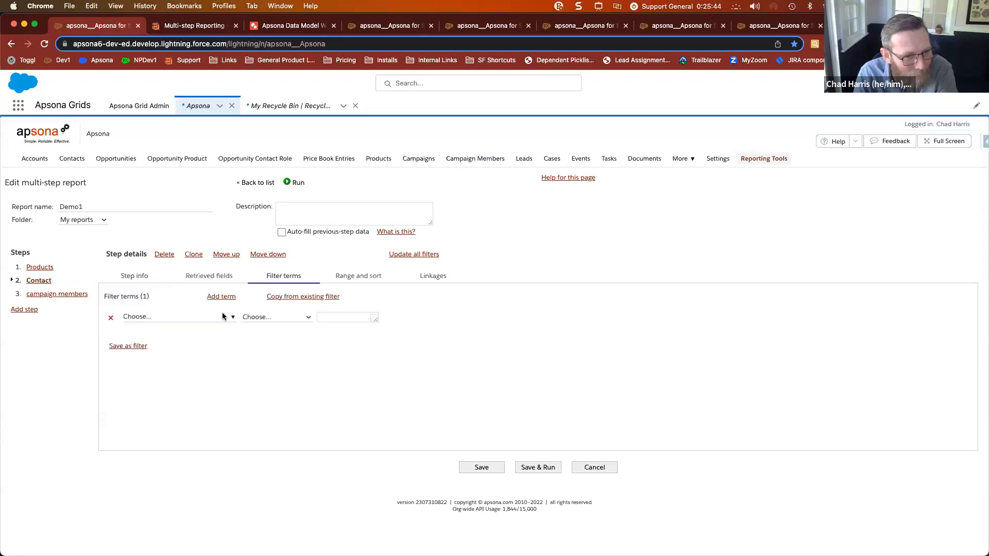
left_click(209, 317)
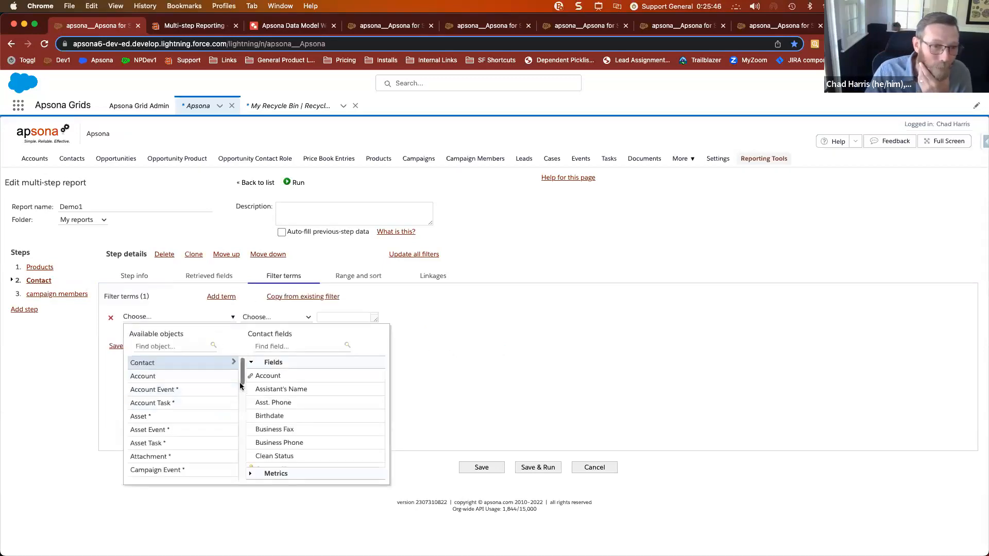
scroll(243, 385, "down", 5)
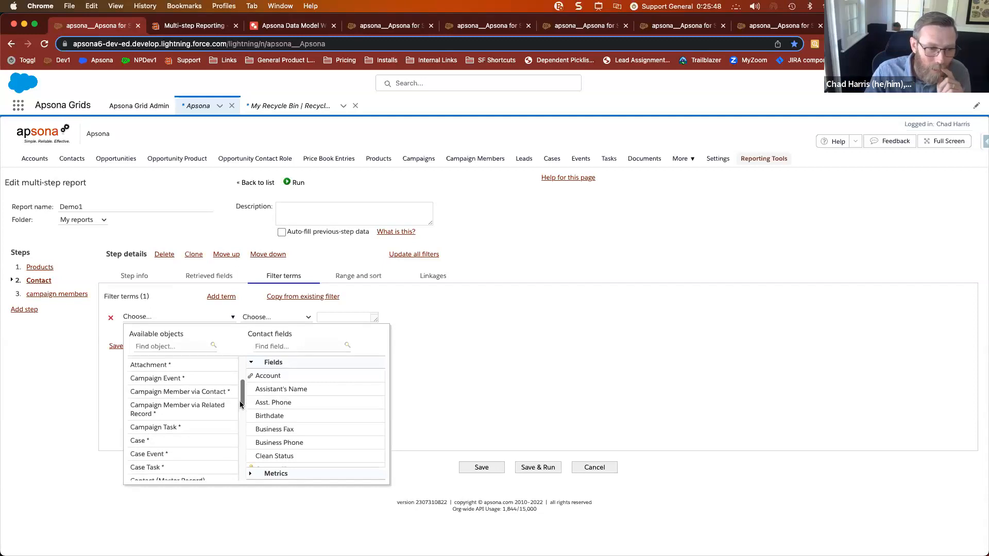
scroll(238, 410, "down", 1)
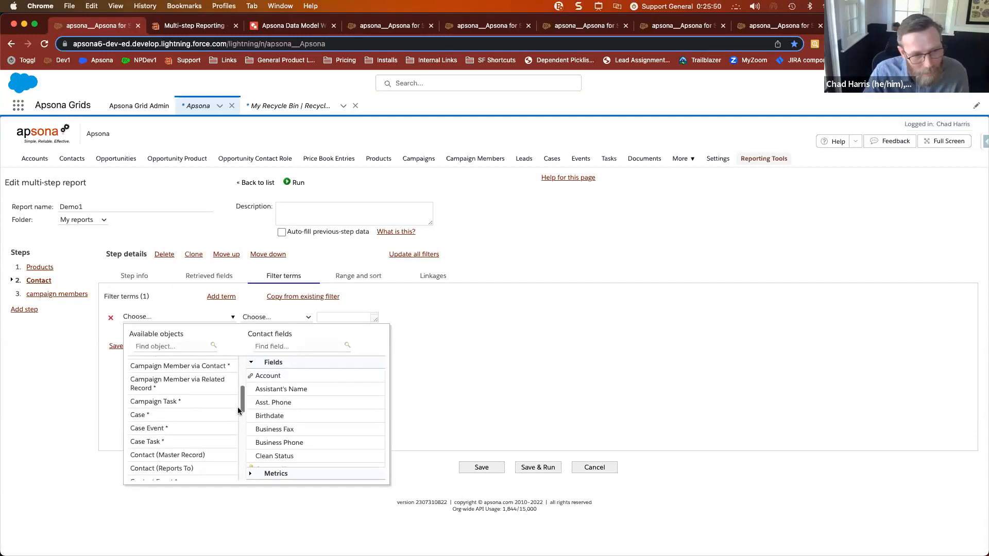
scroll(238, 410, "down", 1)
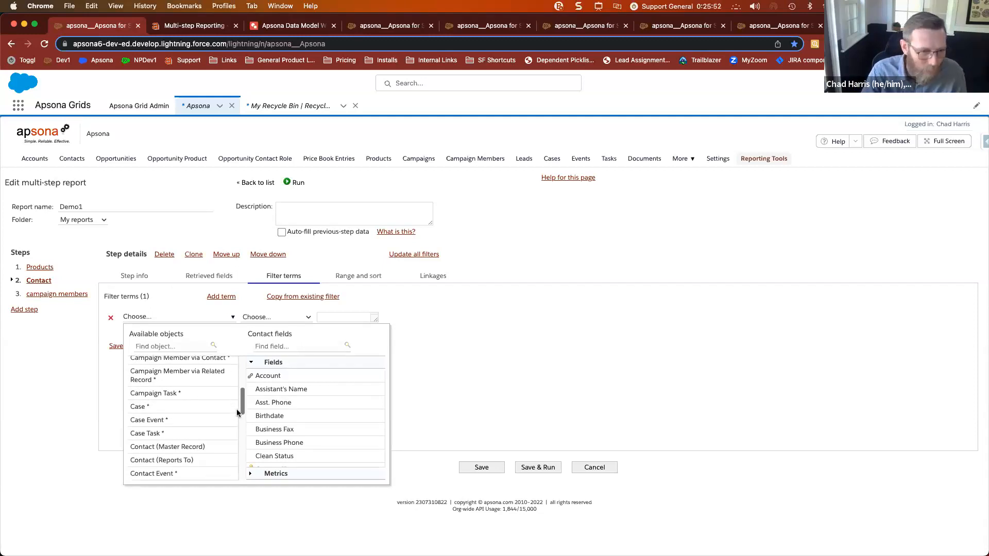
scroll(237, 412, "down", 1)
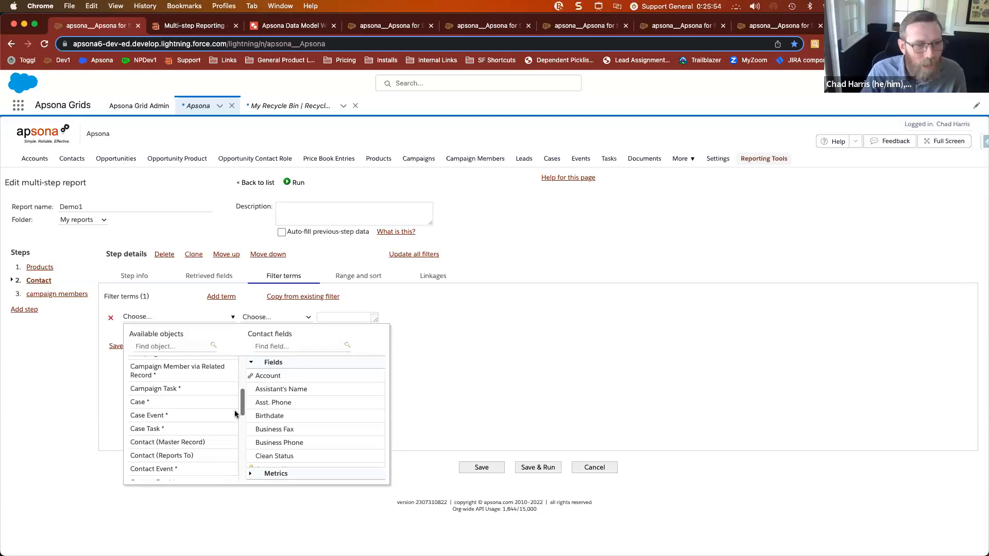
scroll(235, 414, "up", 2)
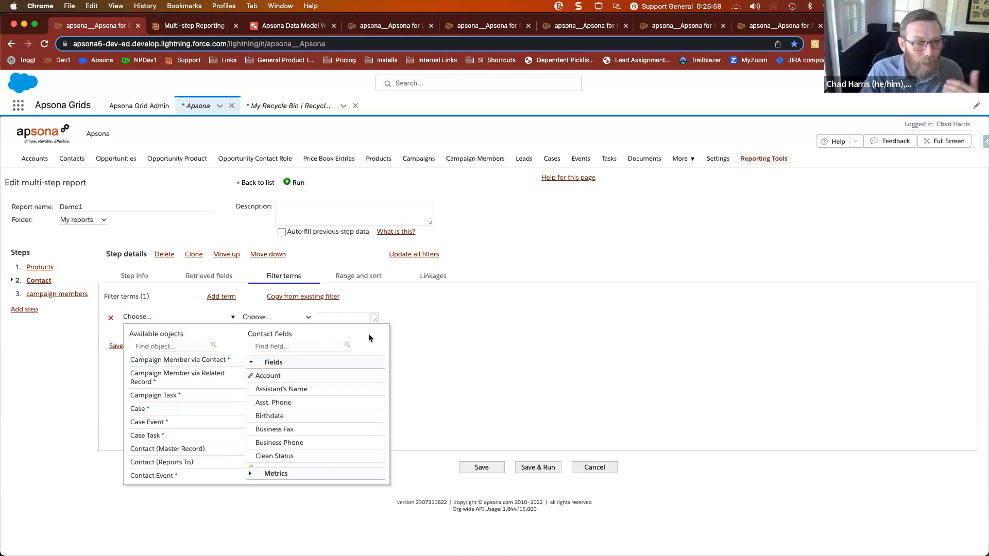
left_click(398, 341)
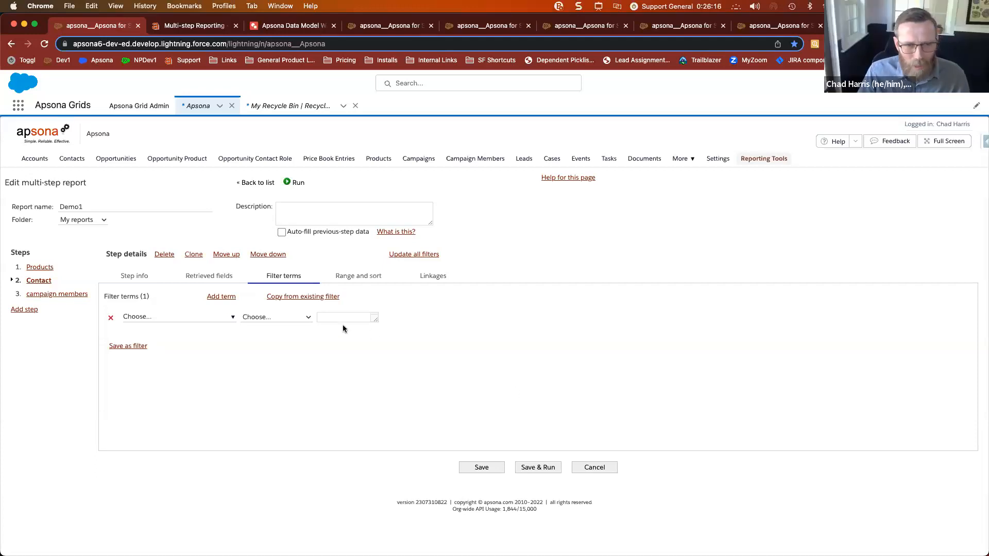
Step: Set the Contact step's filter term field to the contact's Created Date, using the date only
left_click(229, 316)
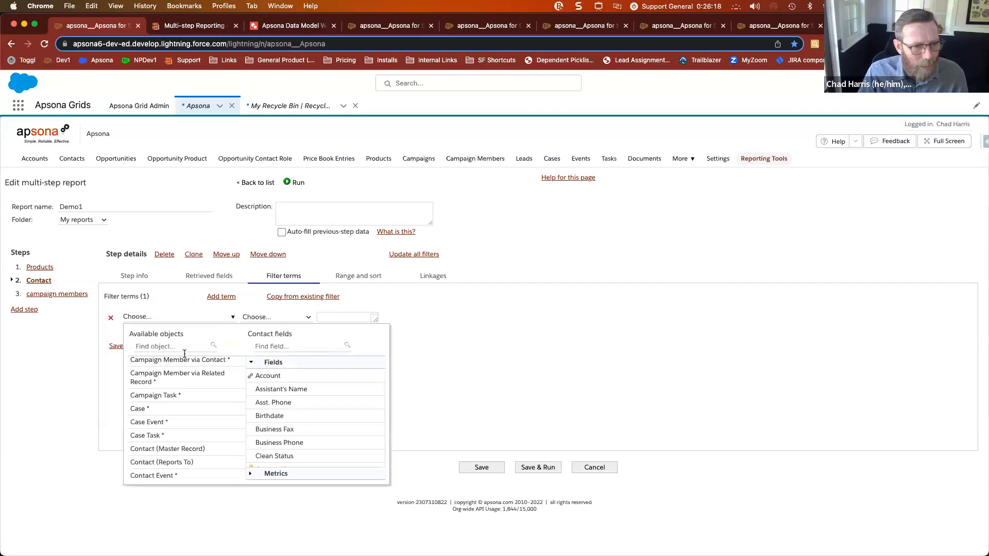
left_click(273, 349)
type("creat5")
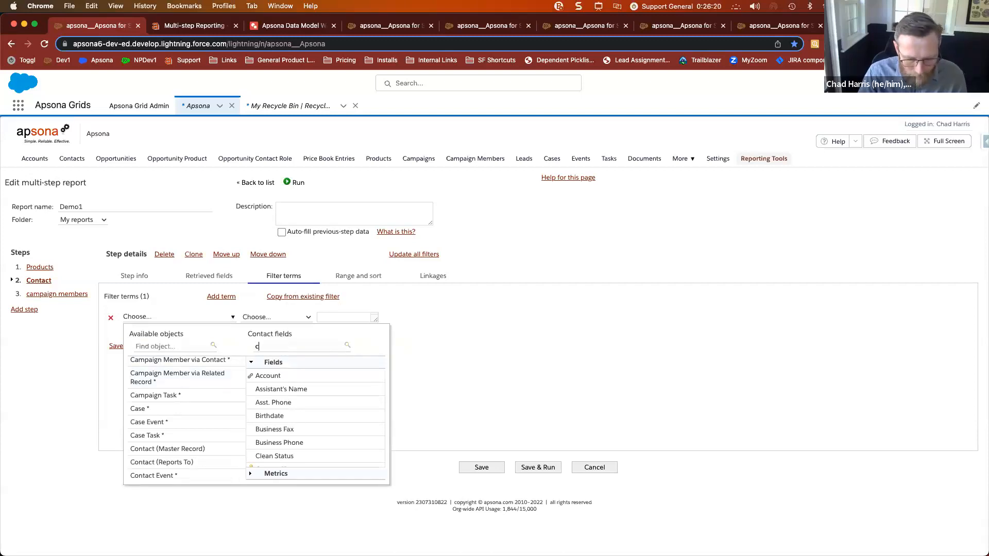
key("BackSpace")
type("e")
left_click(287, 387)
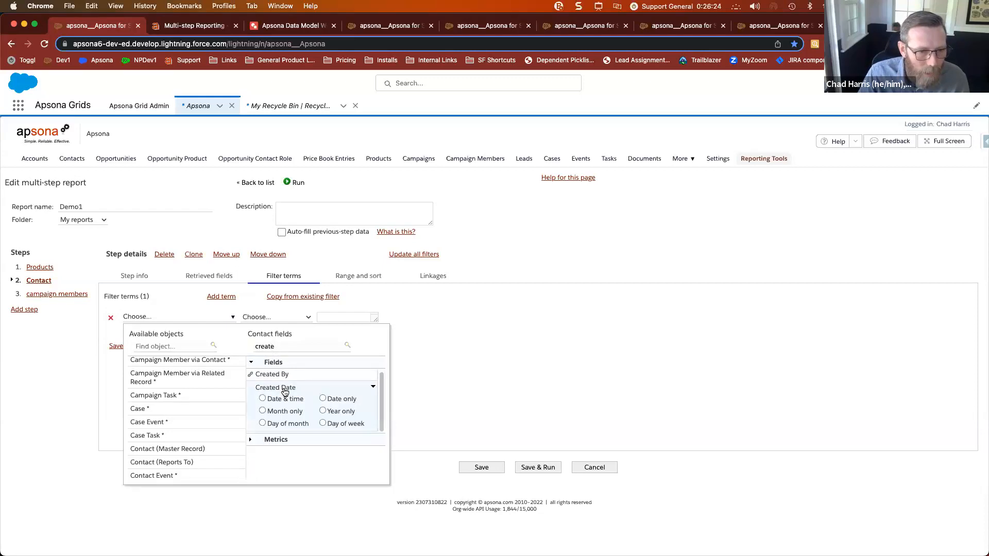
left_click(324, 399)
Step: Review the preset date values offered for the Created Date term with the equals operator, and return the operator to in range
left_click(310, 318)
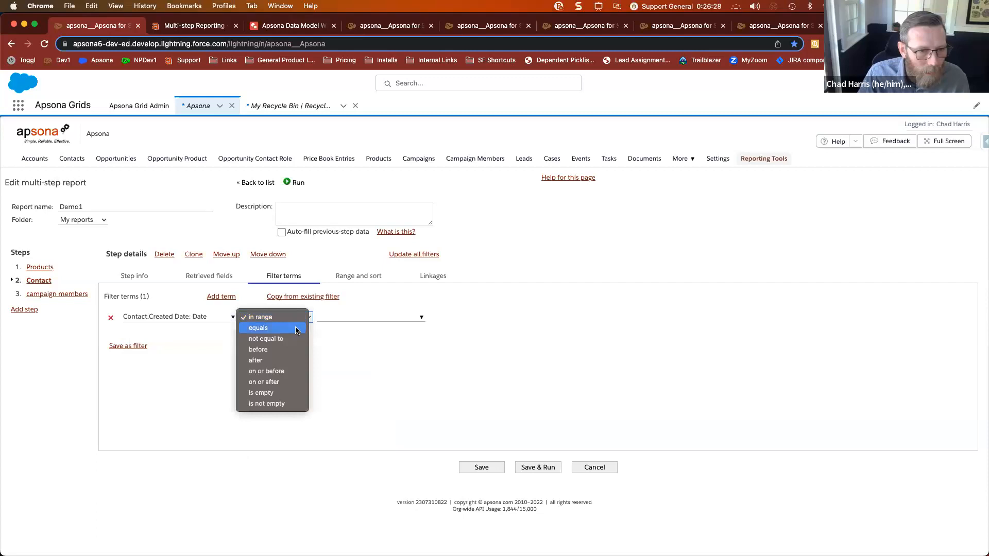
left_click(297, 328)
left_click(357, 318)
scroll(357, 348, "down", 3)
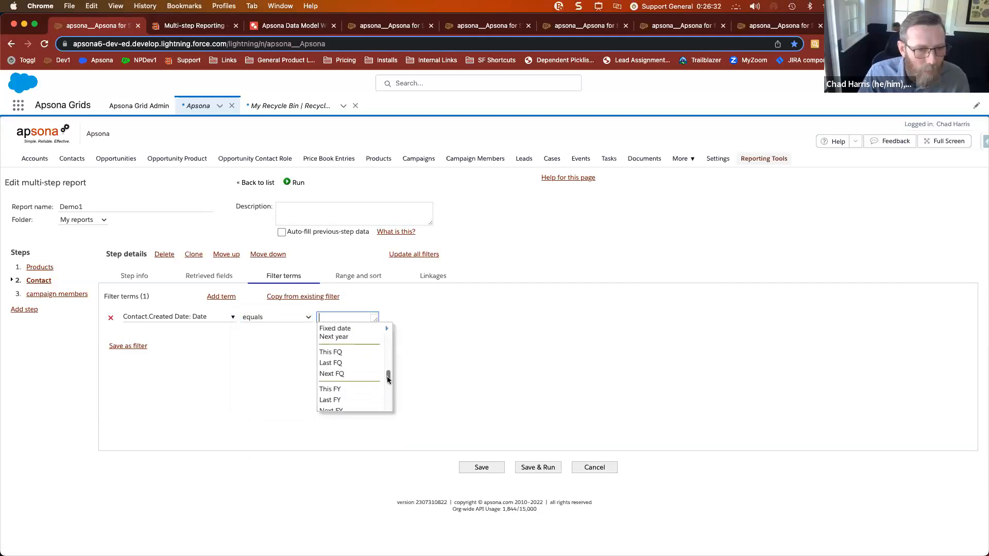
scroll(387, 378, "down", 2)
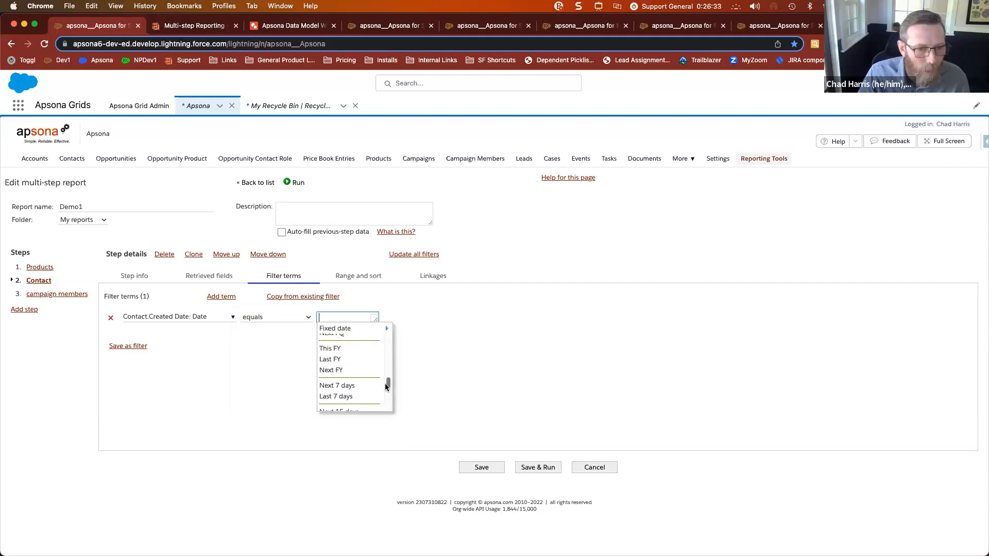
left_click(308, 320)
left_click(290, 310)
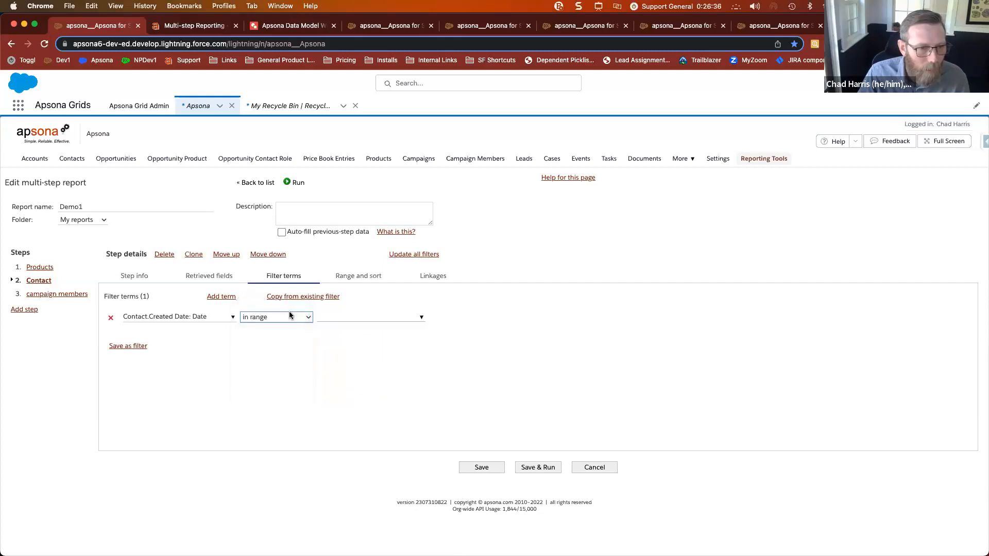
Step: Try a relative range from the last 2 days for the Created Date term, check the available time units, and cancel
left_click(412, 320)
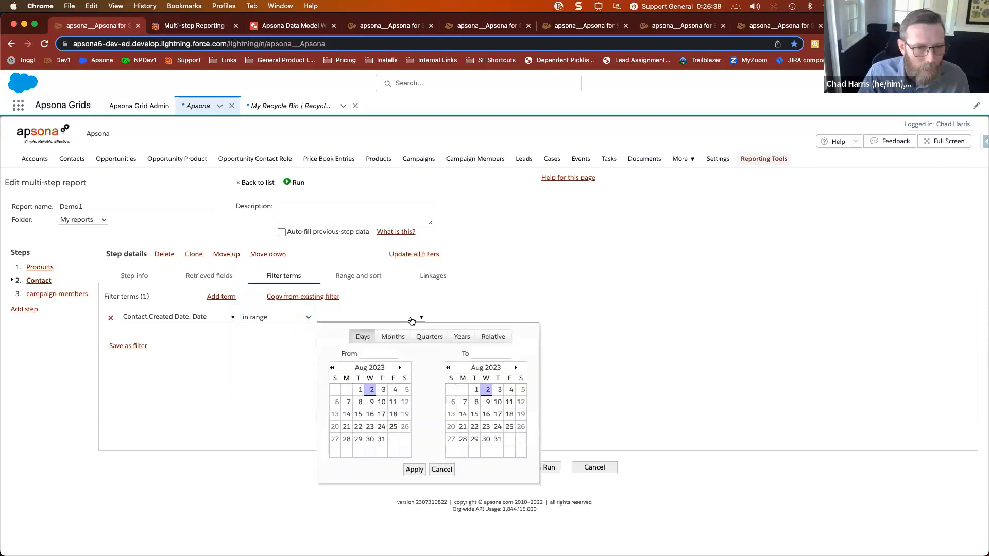
left_click(430, 339)
left_click(493, 340)
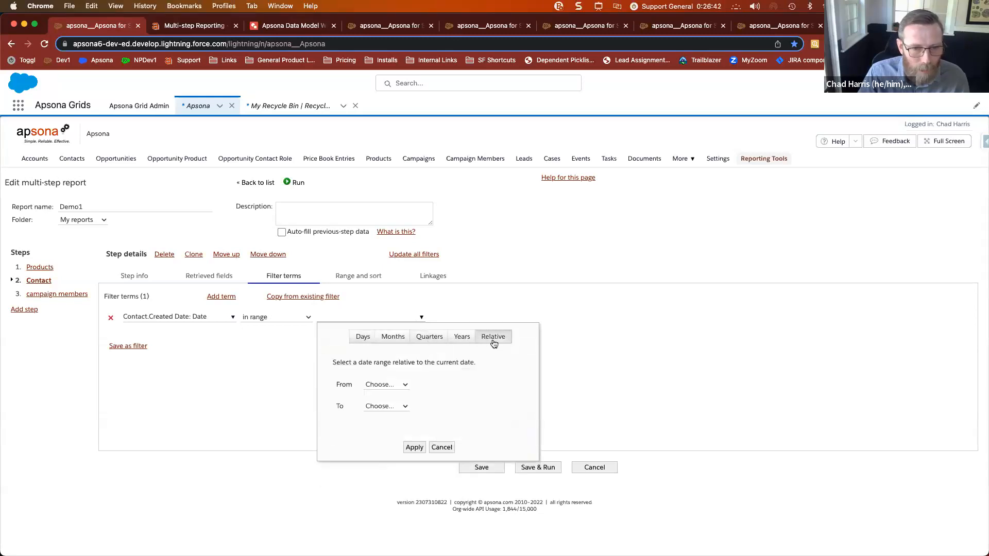
left_click(403, 386)
left_click(396, 393)
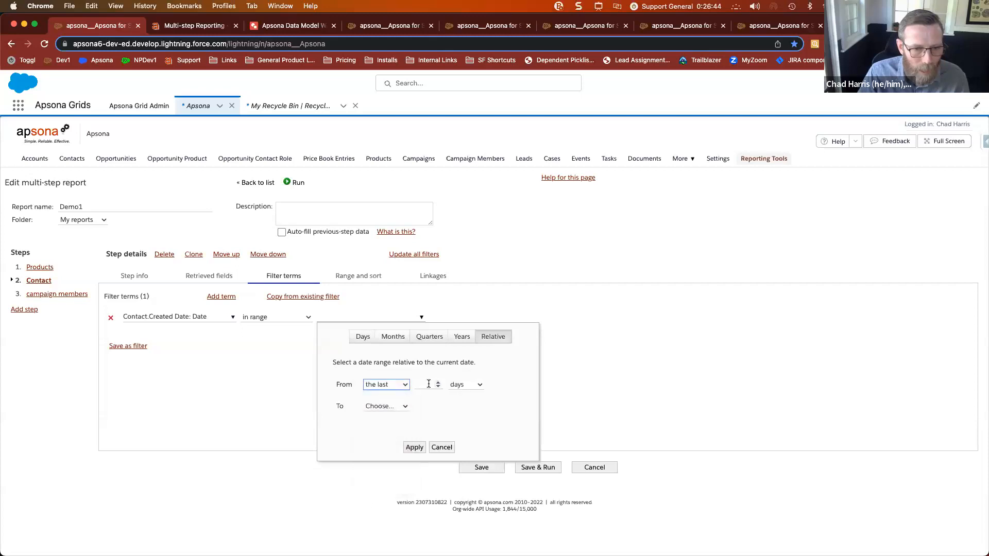
left_click(437, 382)
left_click(437, 382)
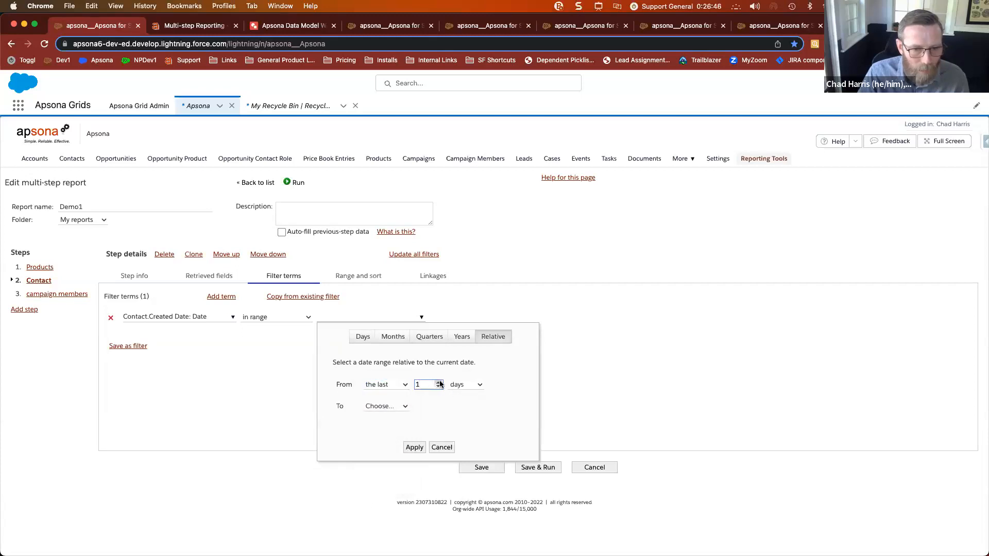
left_click(480, 387)
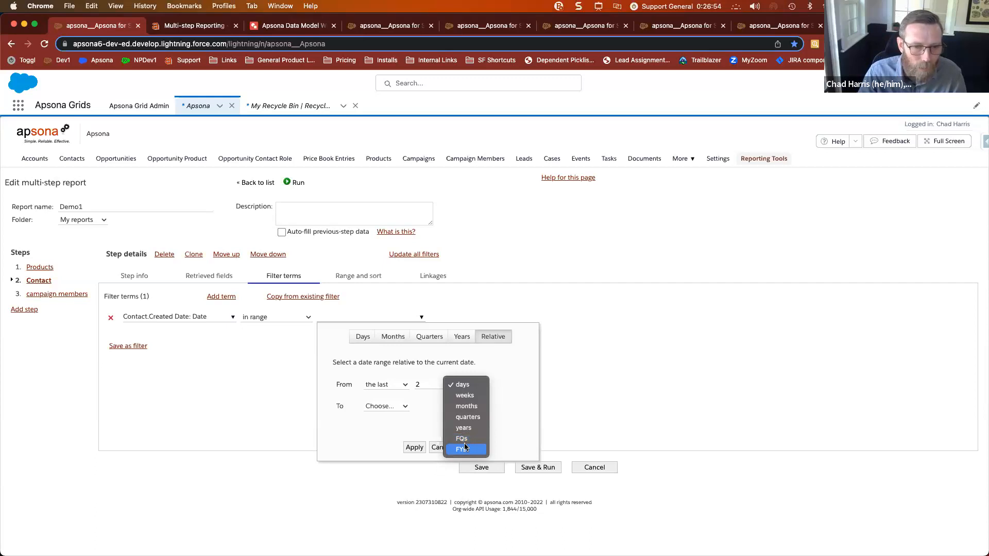
left_click(591, 393)
left_click(441, 448)
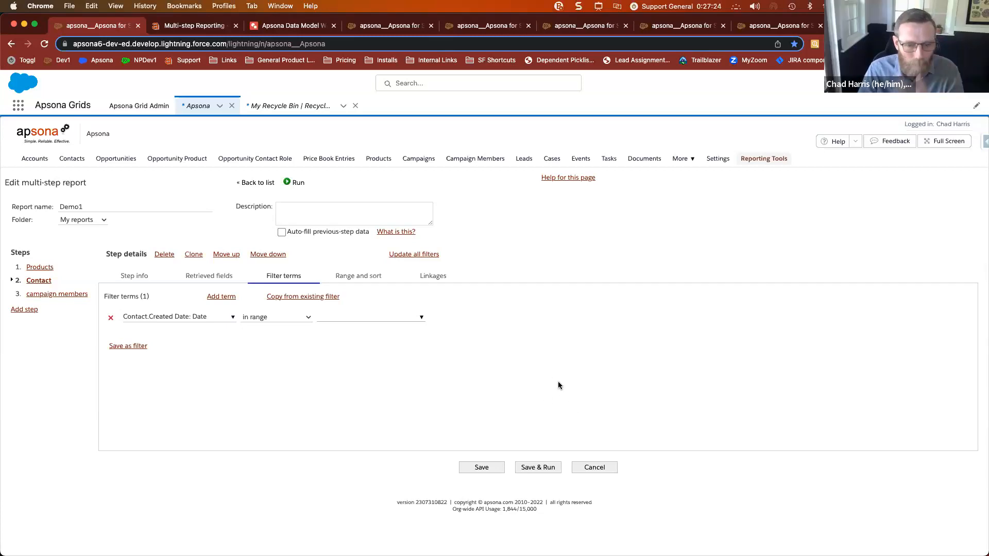
Step: Switch to the Apsona Data Model Worksheet drawing to examine its example data model
key("ctrl+Right")
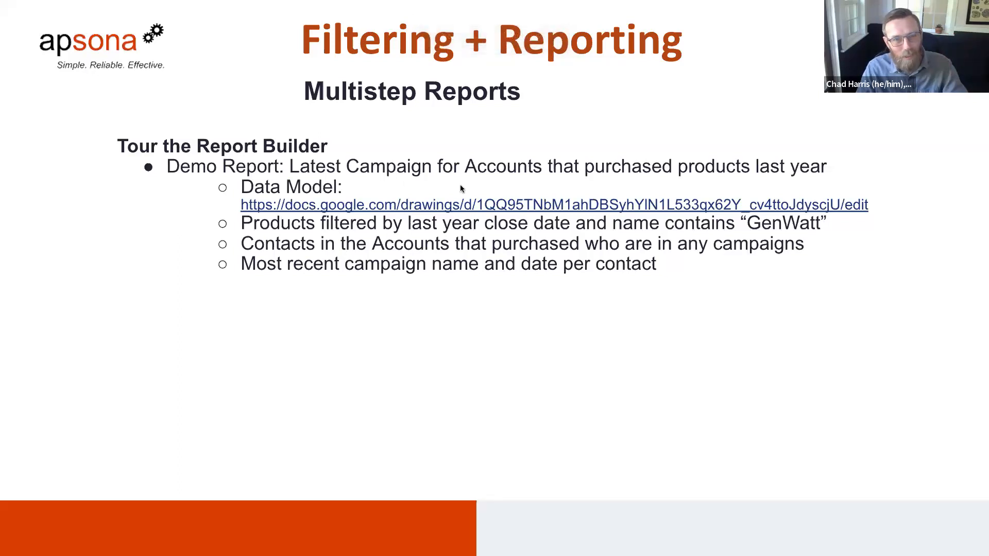
key("ctrl+Left")
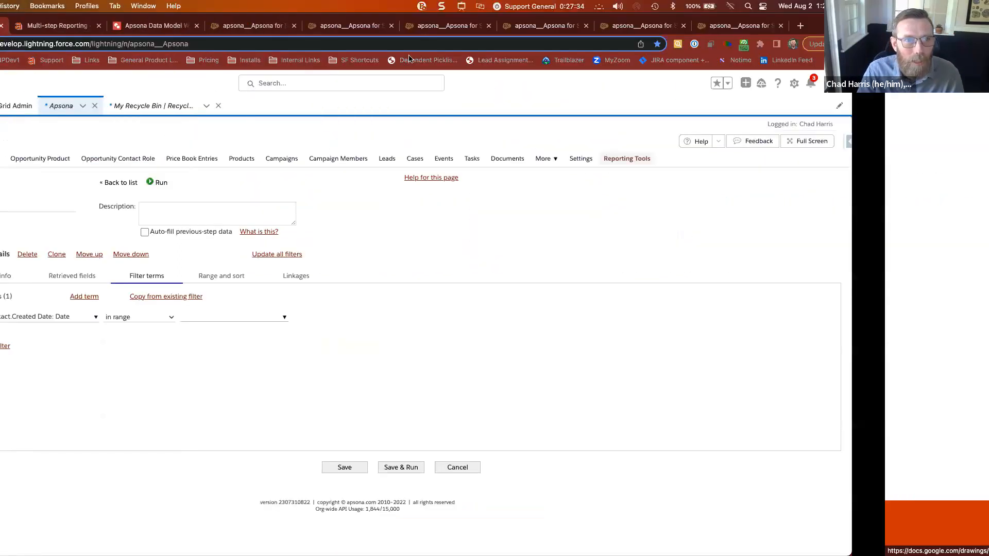
left_click(281, 27)
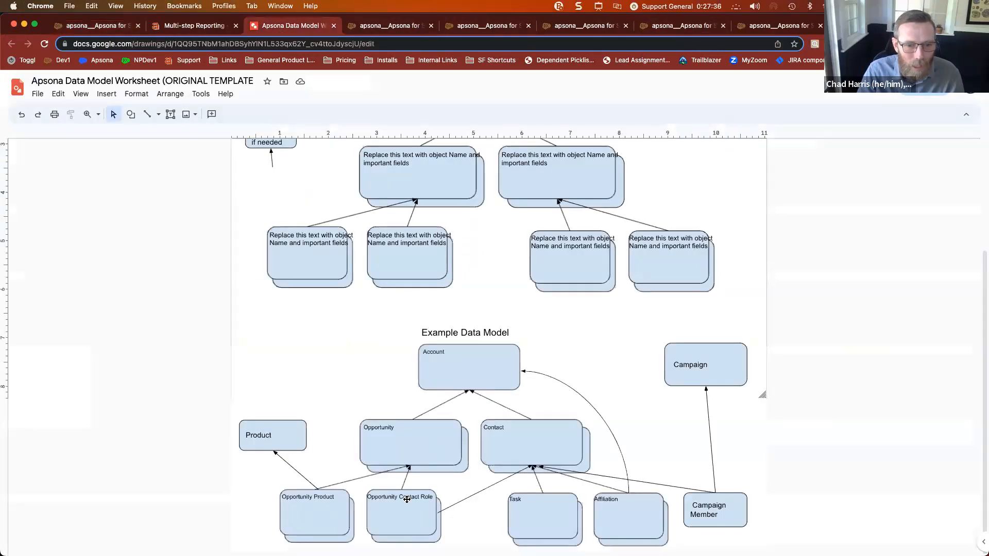
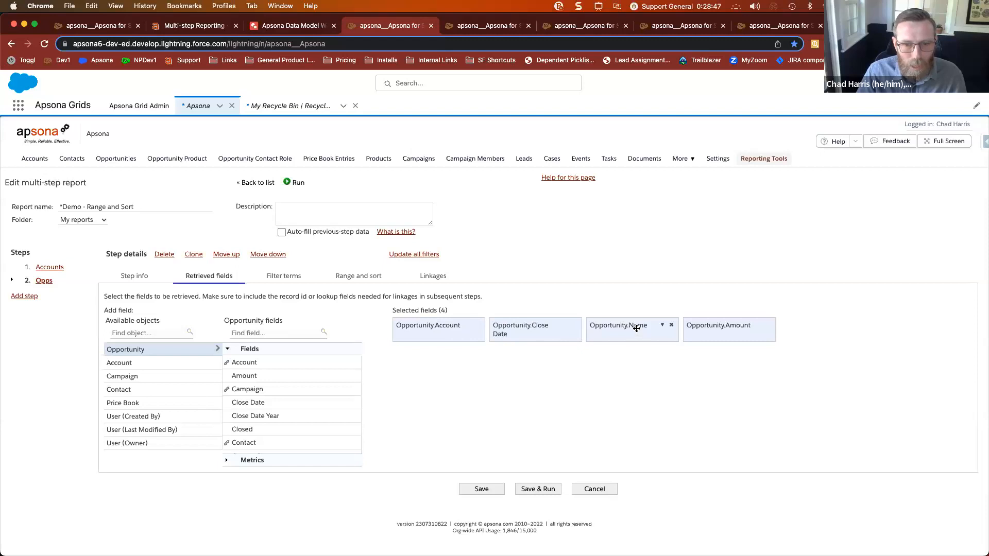
Step: Save and run the *Demo - Range and Sort report, and outline the first account's records and the largest opportunity amounts on screen
left_click(368, 285)
left_click(545, 467)
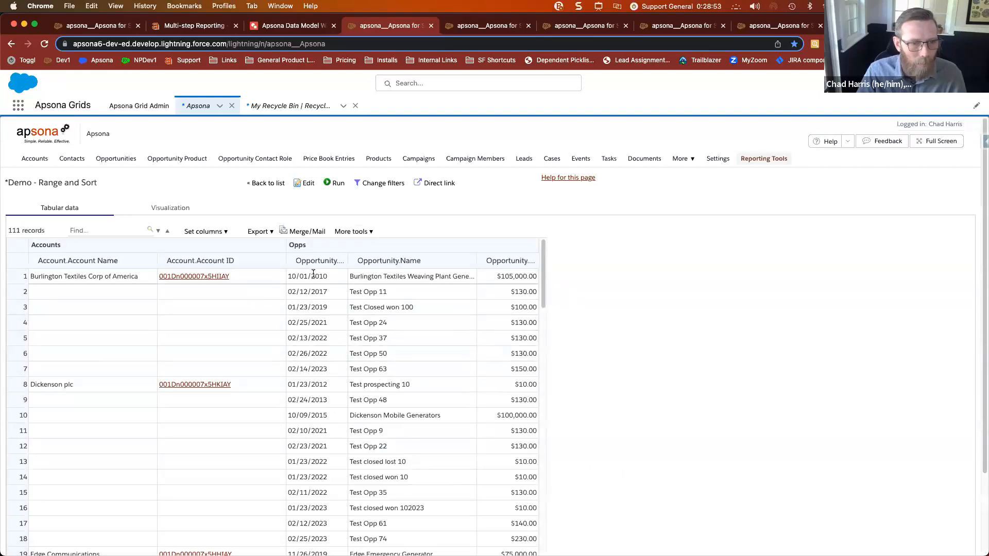
key("ctrl+alt+a")
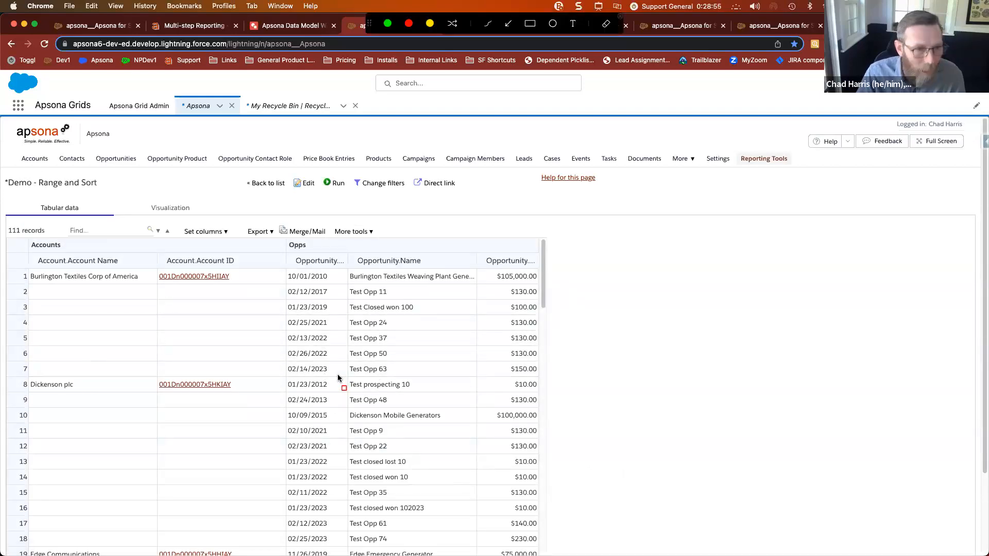
mouse_move(24, 267)
left_mouse_down()
mouse_move(296, 309)
mouse_move(277, 290)
mouse_move(515, 376)
mouse_move(559, 380)
left_mouse_up()
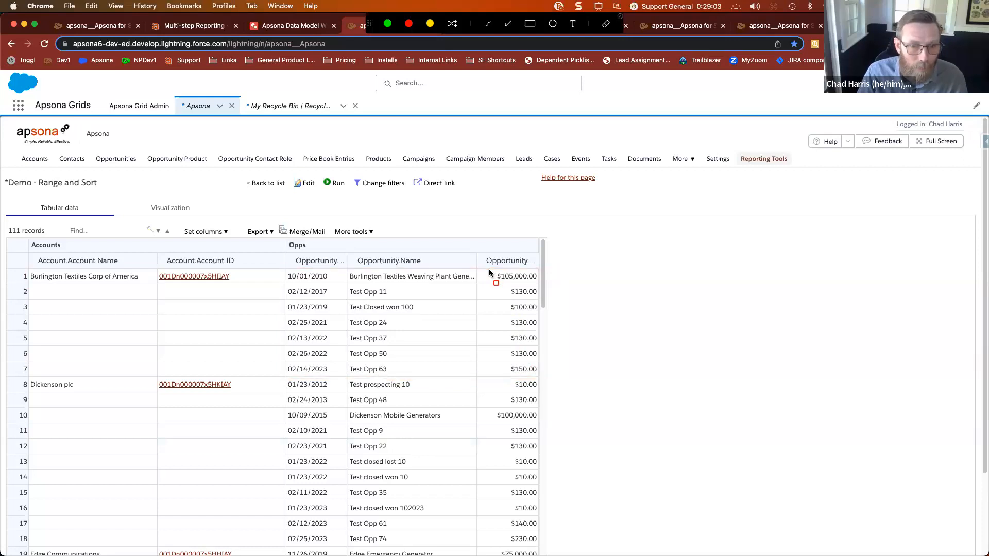
mouse_move(489, 270)
left_mouse_down()
mouse_move(551, 285)
mouse_move(530, 340)
mouse_move(544, 344)
left_mouse_up()
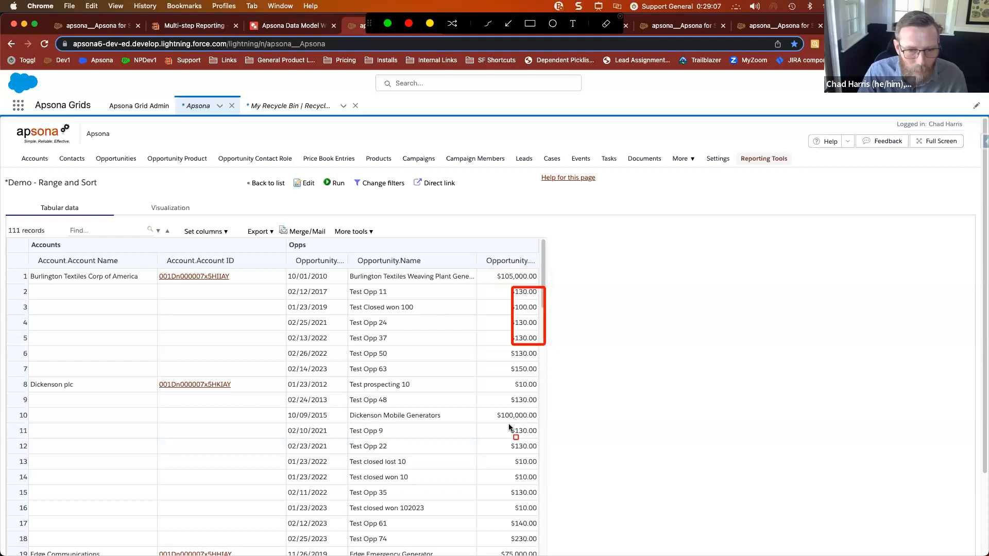
mouse_move(491, 409)
left_mouse_down()
mouse_move(517, 426)
mouse_move(549, 425)
left_mouse_up()
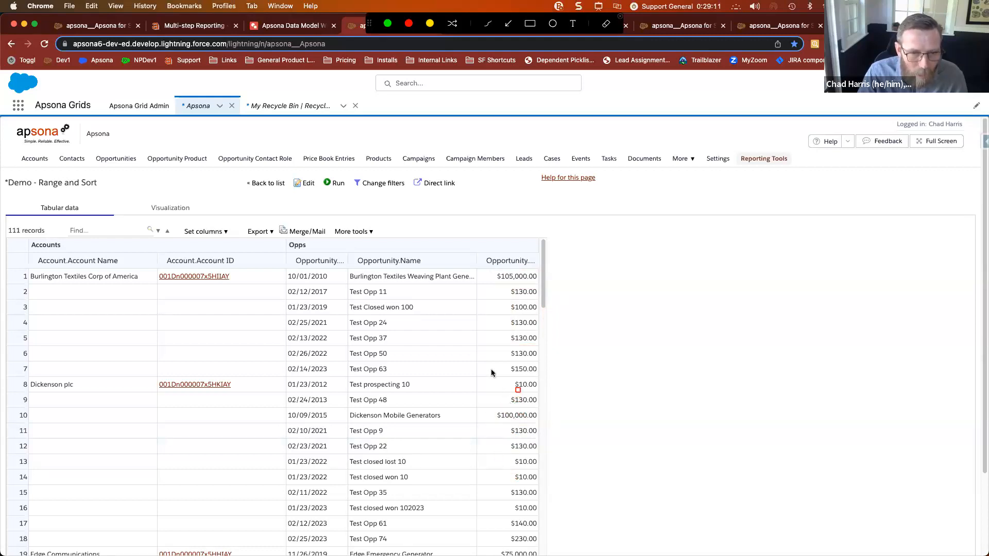
key("Escape")
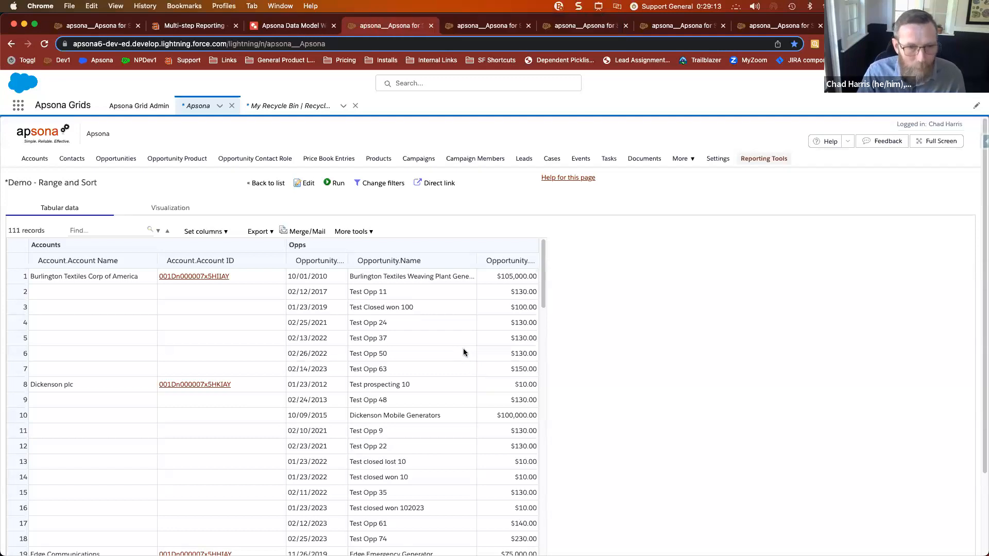
Step: Reopen the report for editing and set the Opps step to retrieve the first 3 records ranked by Amount, descending
left_click(305, 182)
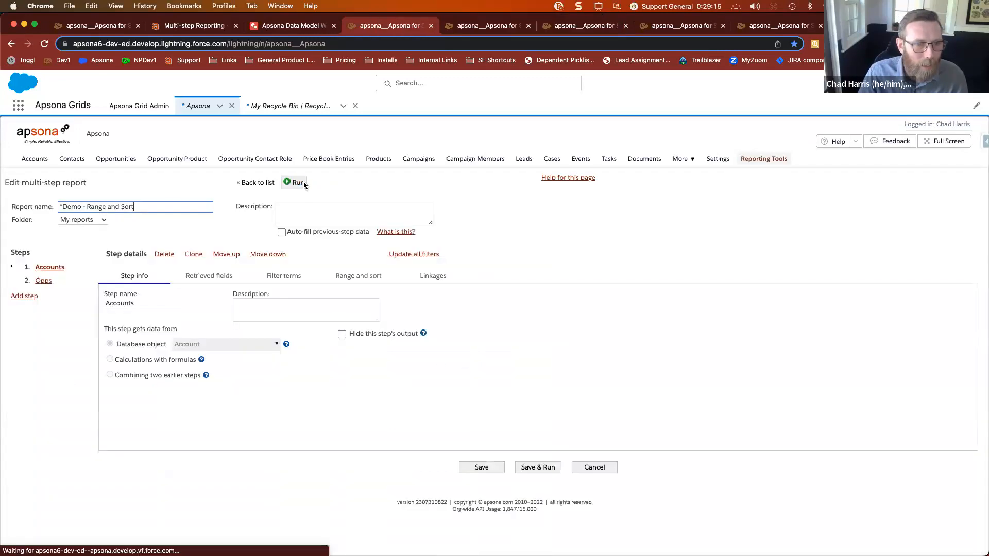
left_click(43, 281)
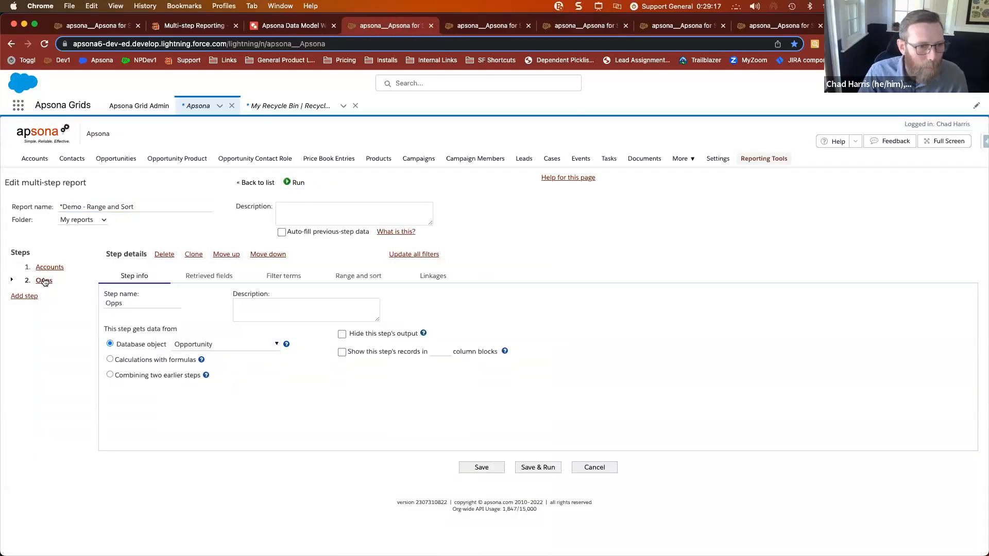
left_click(362, 277)
left_click(109, 404)
left_click_drag(141, 406, 146, 405)
type("3")
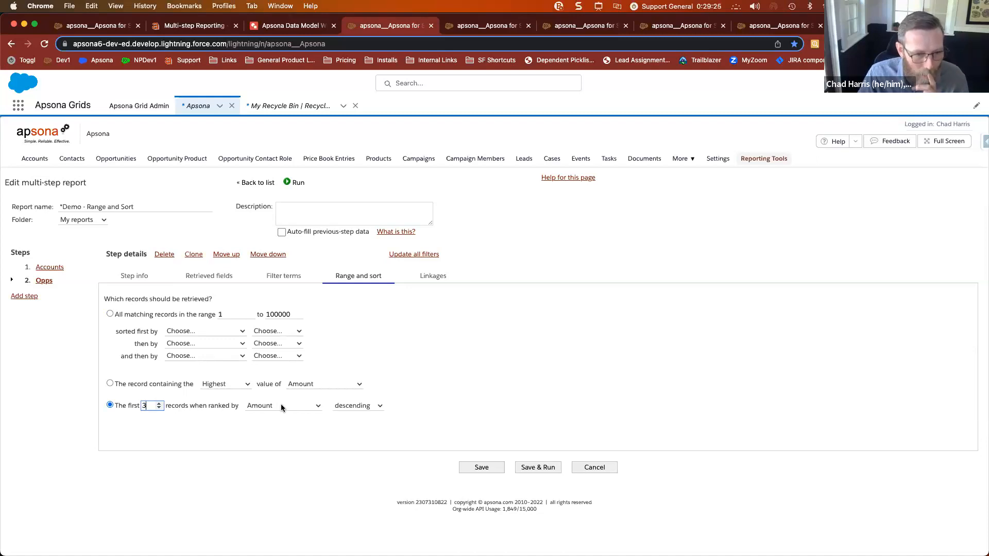
Step: Save and run the *Demo - Range and Sort report with its descending Amount ranking, and review the opportunities retrieved per account
left_click(351, 406)
left_click(353, 406)
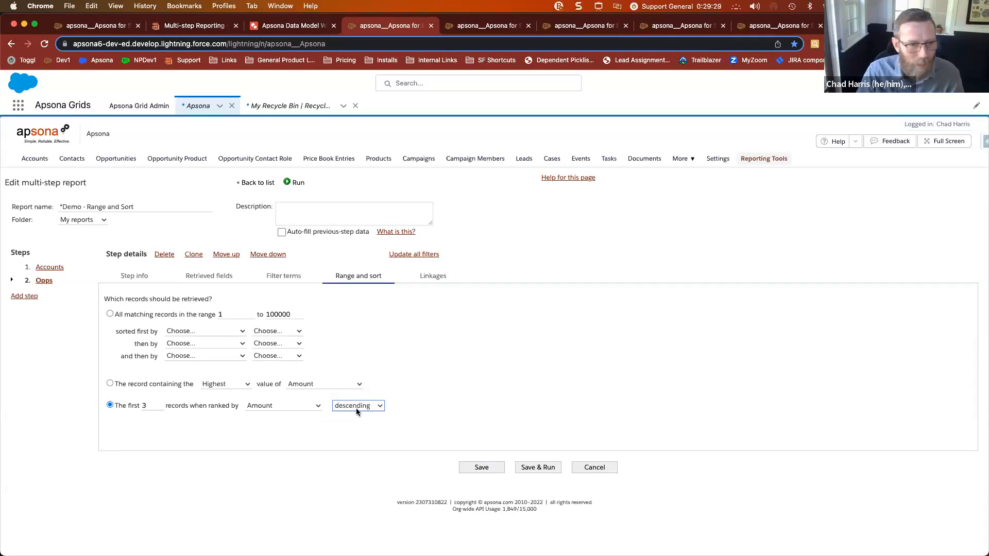
left_click(538, 467)
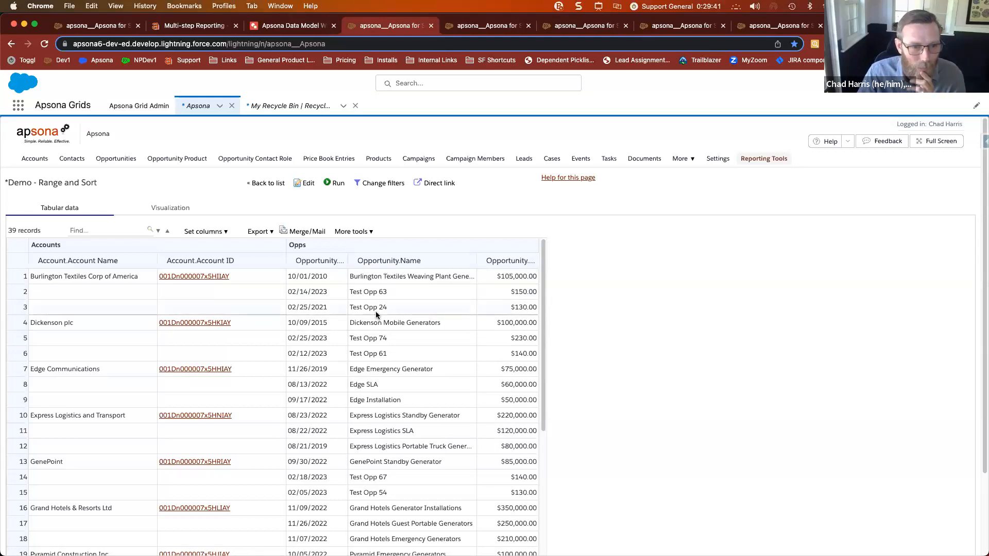
scroll(386, 354, "down", 1)
scroll(390, 357, "down", 6)
scroll(388, 357, "up", 7)
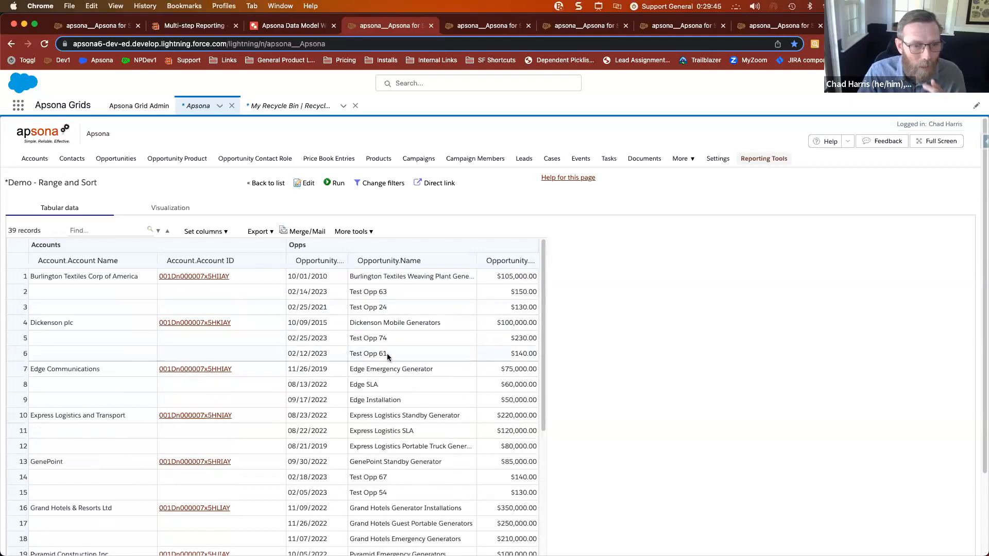
Step: Reopen the report for editing and set the Accounts step to retrieve the record containing the Highest value of Annual Revenue
left_click(305, 184)
left_click(343, 278)
left_click(110, 384)
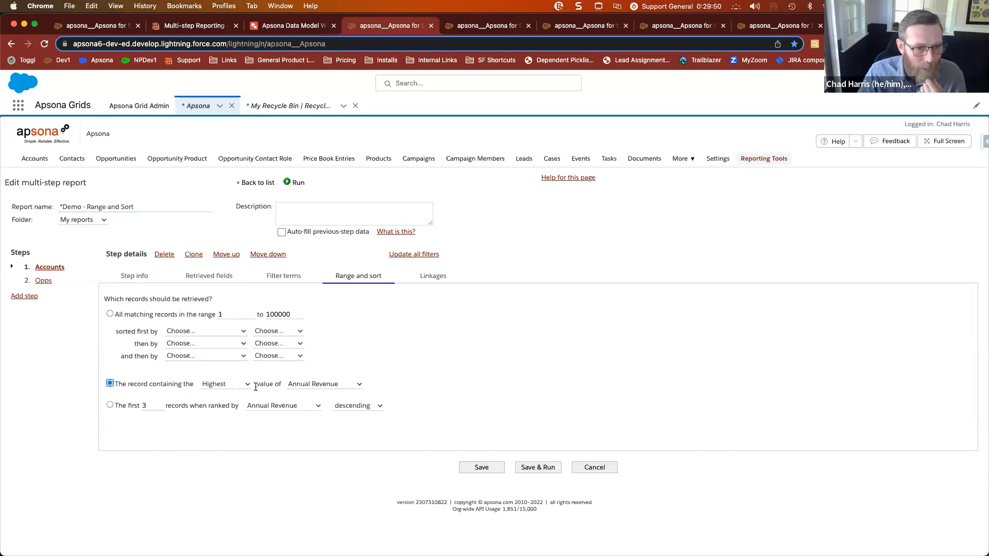
left_click(326, 386)
left_click(333, 372)
left_click(147, 405)
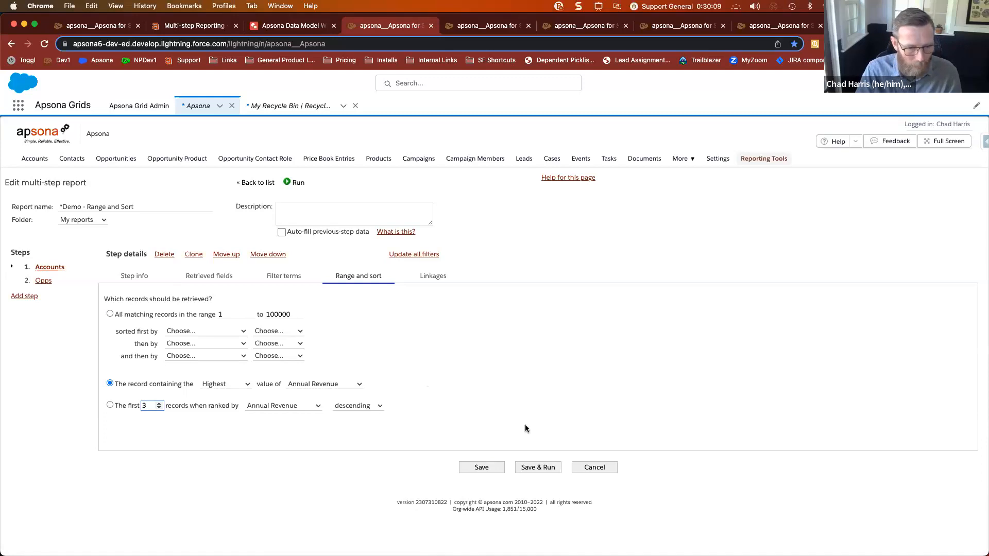
Step: Switch to the *Demo - Auto Fill report, save and run it, and outline the first account's row on screen
key("ctrl+Right")
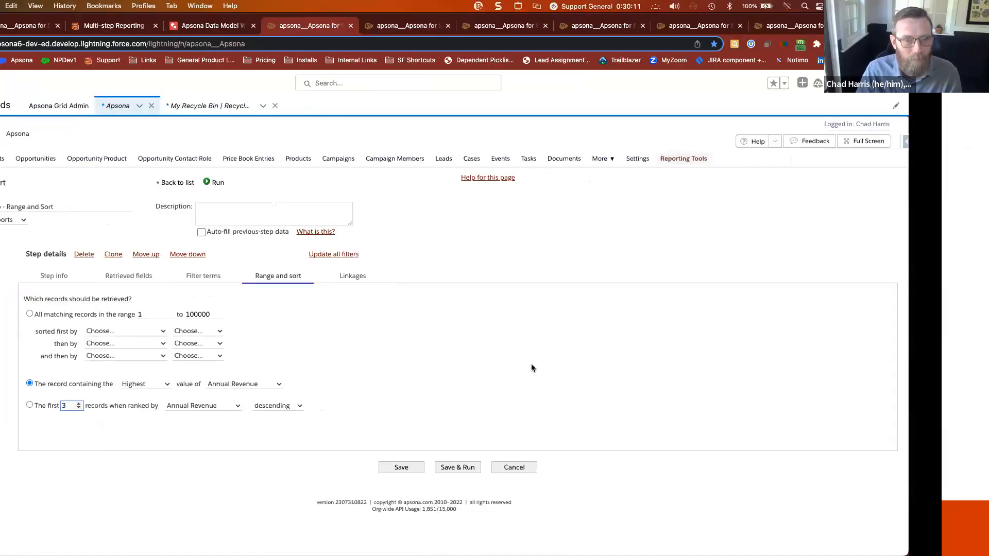
key("ctrl+Left")
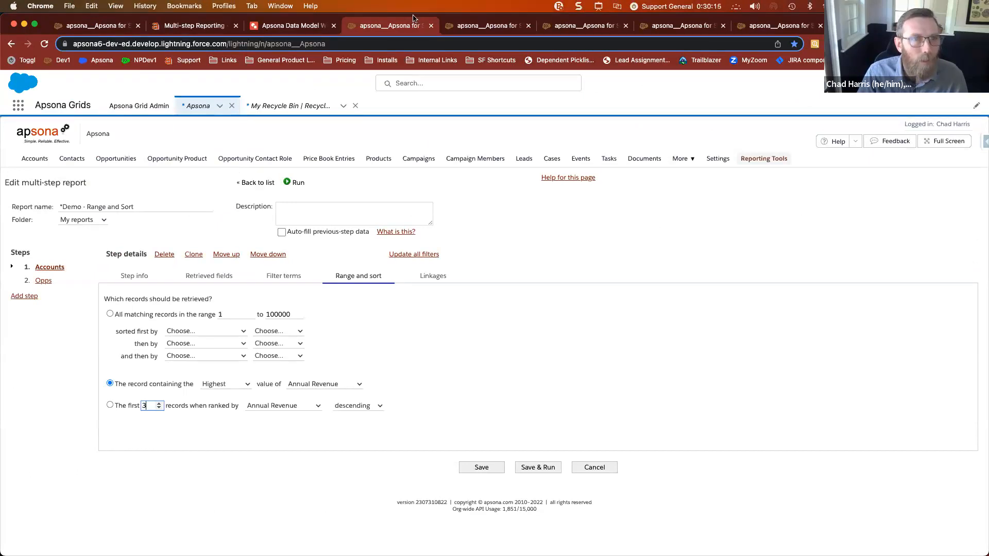
left_click(460, 26)
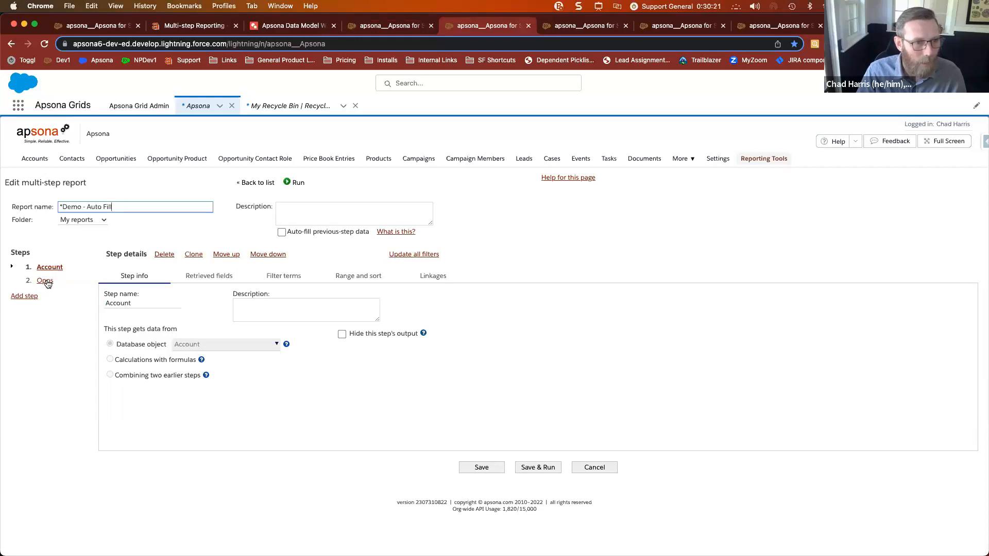
left_click(523, 470)
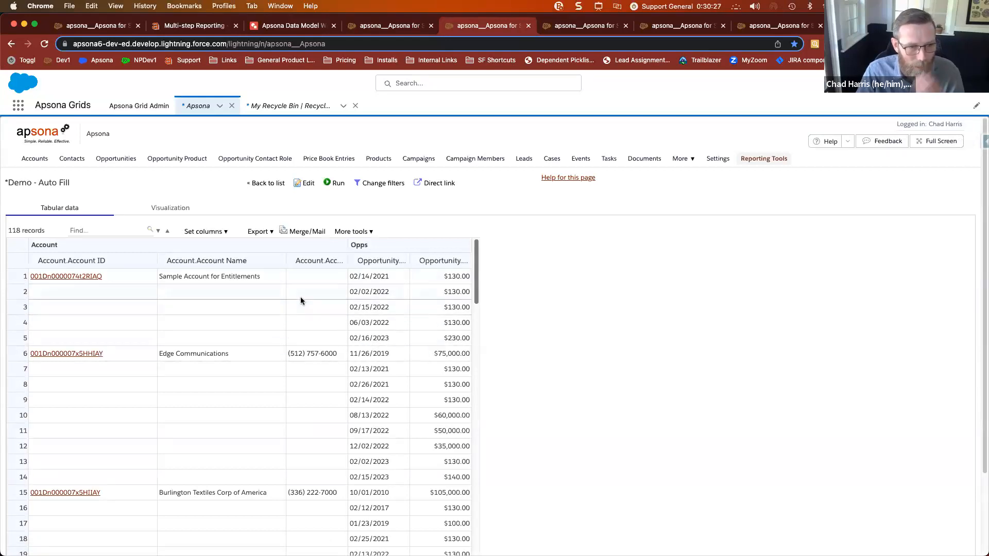
key("ctrl+shift+a")
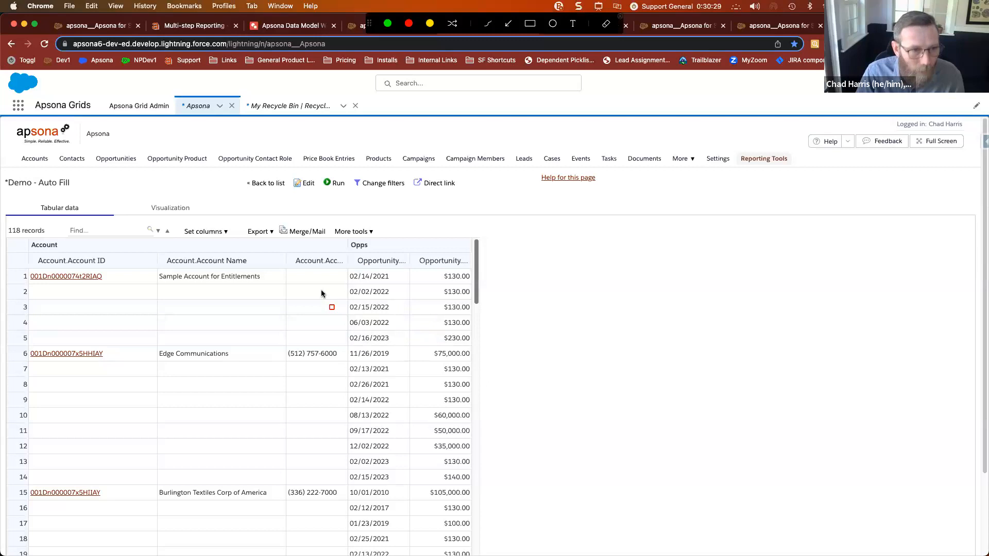
mouse_move(25, 263)
left_mouse_down()
mouse_move(32, 284)
mouse_move(350, 290)
left_mouse_up()
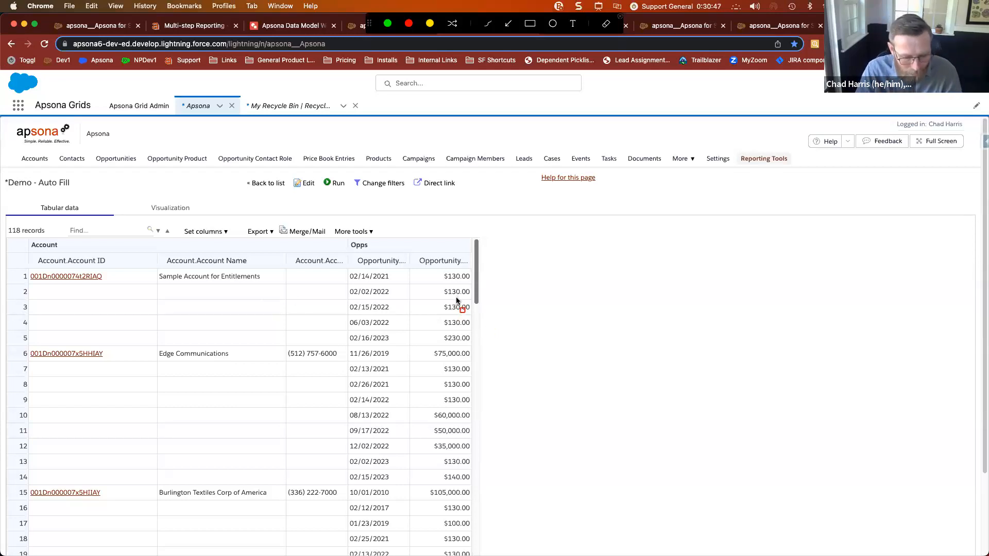
key("Escape")
Step: Export the Auto Fill report's results as CSV, view the file in Excel, and return to the report
left_click(270, 232)
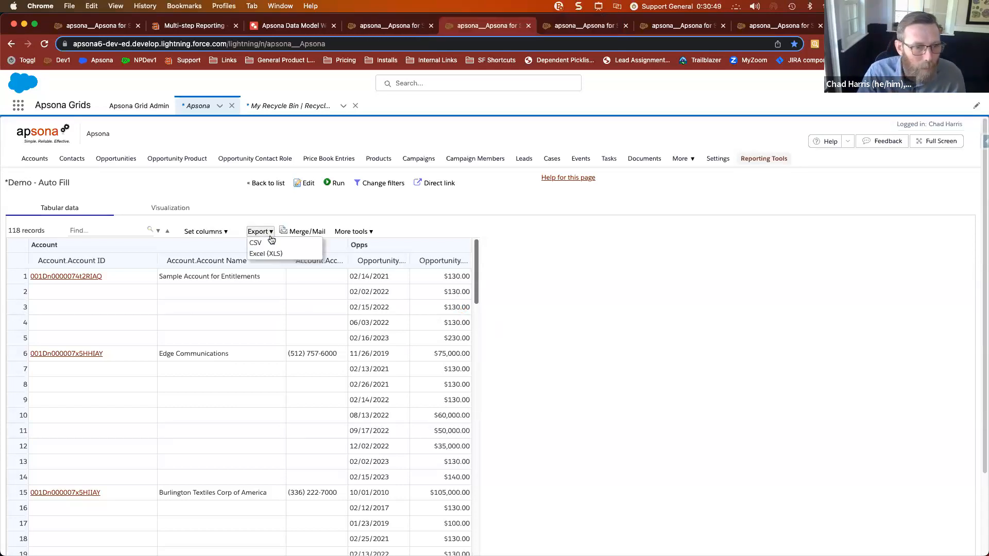
left_click(277, 243)
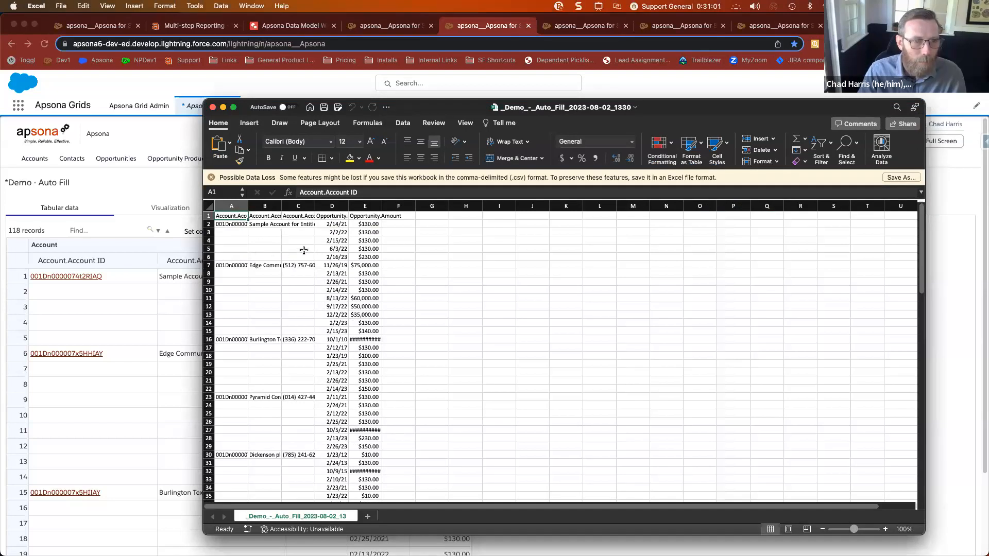
left_click(184, 337)
Step: Enable Auto-fill previous-step data for the Auto Fill report, save and run it, and review the repeated account values
left_click(304, 182)
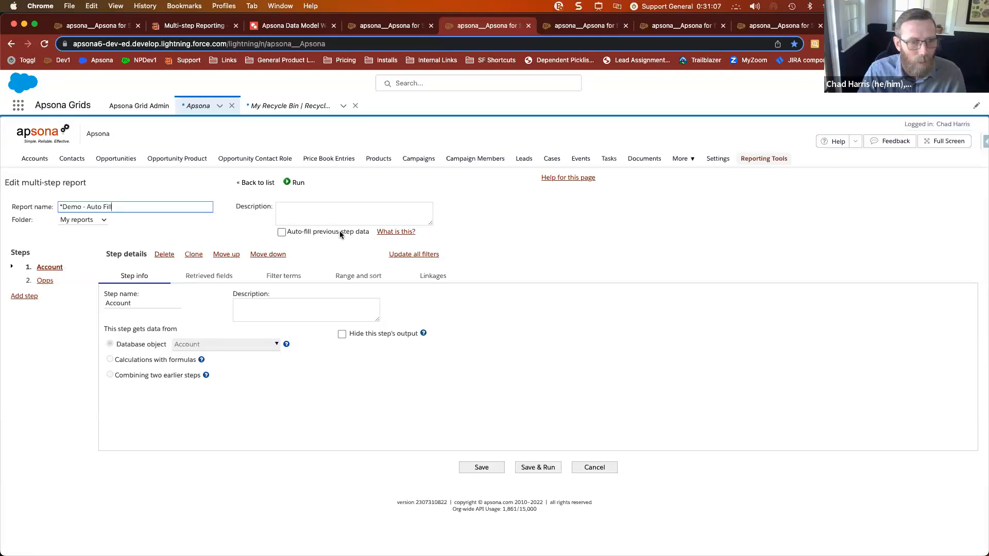
left_click(282, 232)
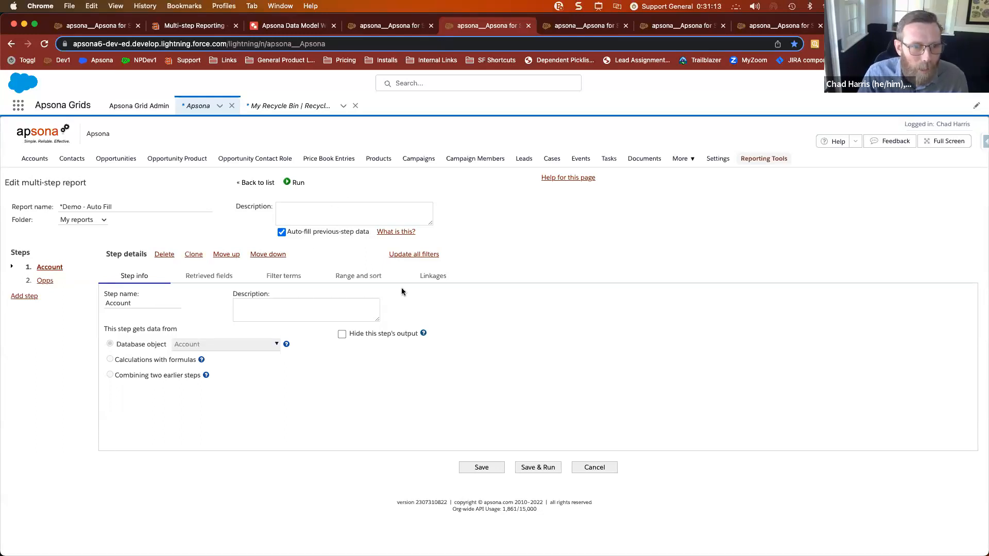
left_click(524, 467)
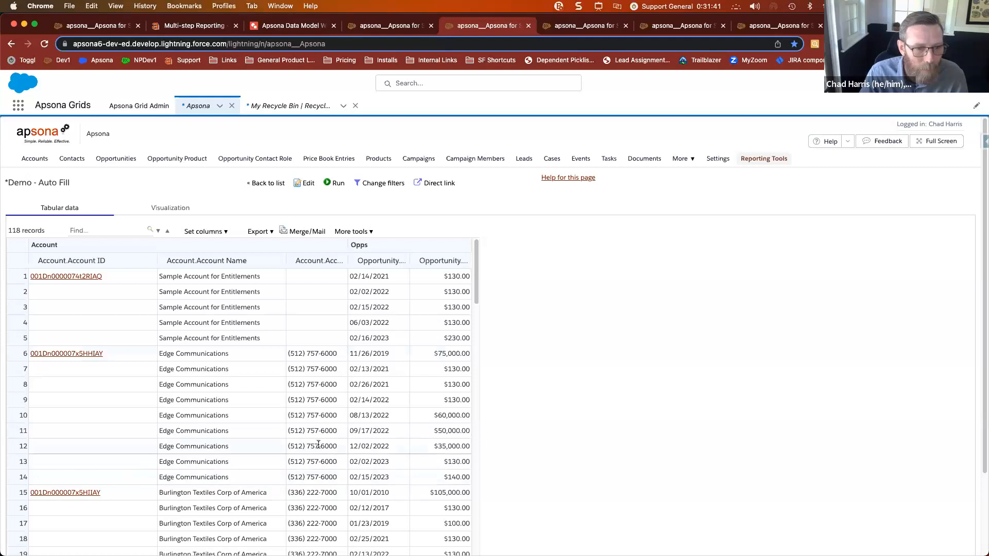
scroll(329, 434, "down", 8)
scroll(329, 435, "down", 8)
scroll(330, 436, "up", 8)
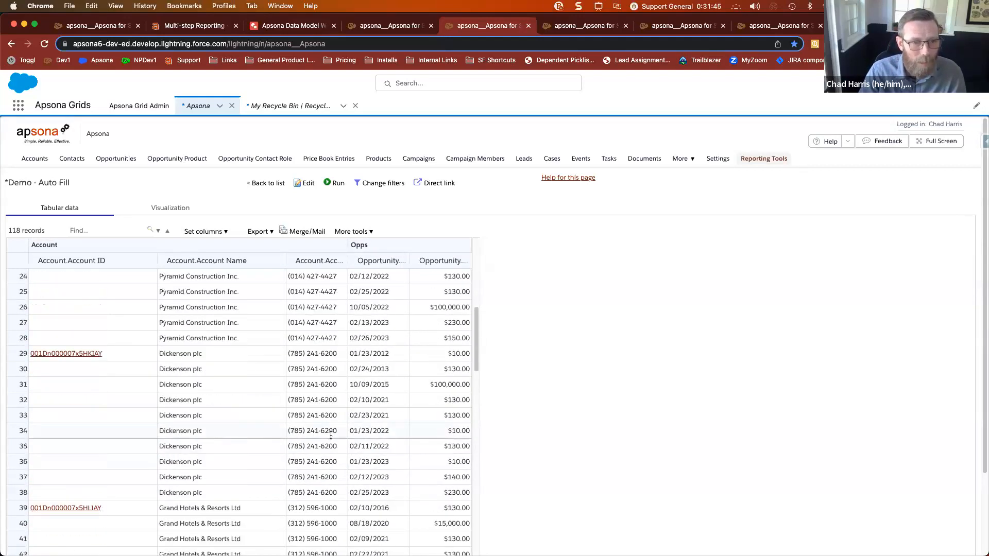
scroll(331, 435, "up", 8)
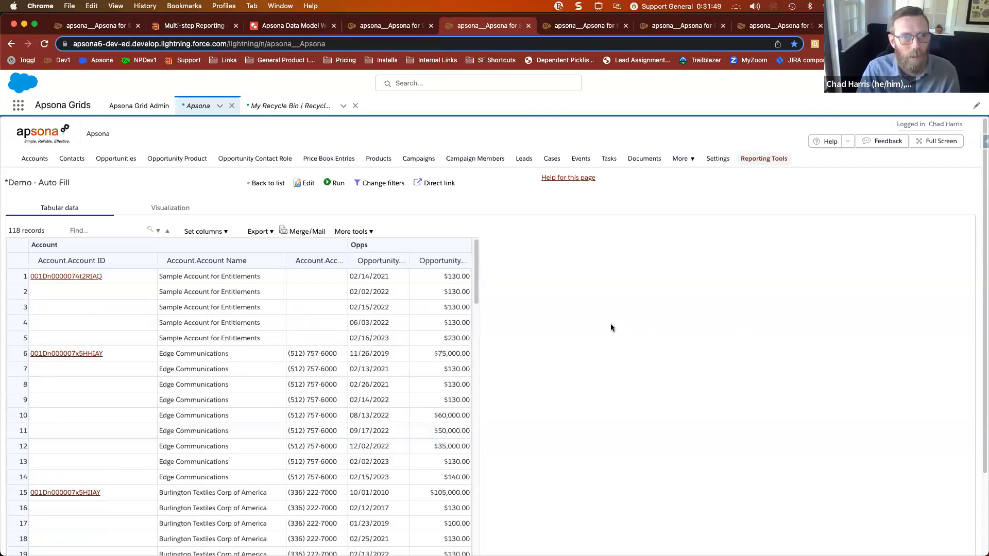
Step: Switch to the *Demo - Column Block report, and save and run it
key("ctrl+Right")
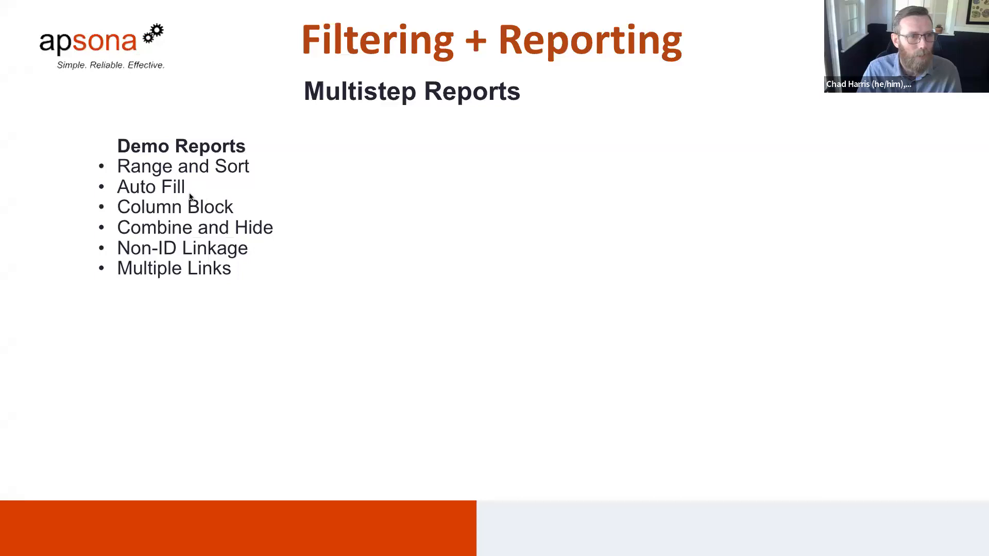
key("ctrl+Left")
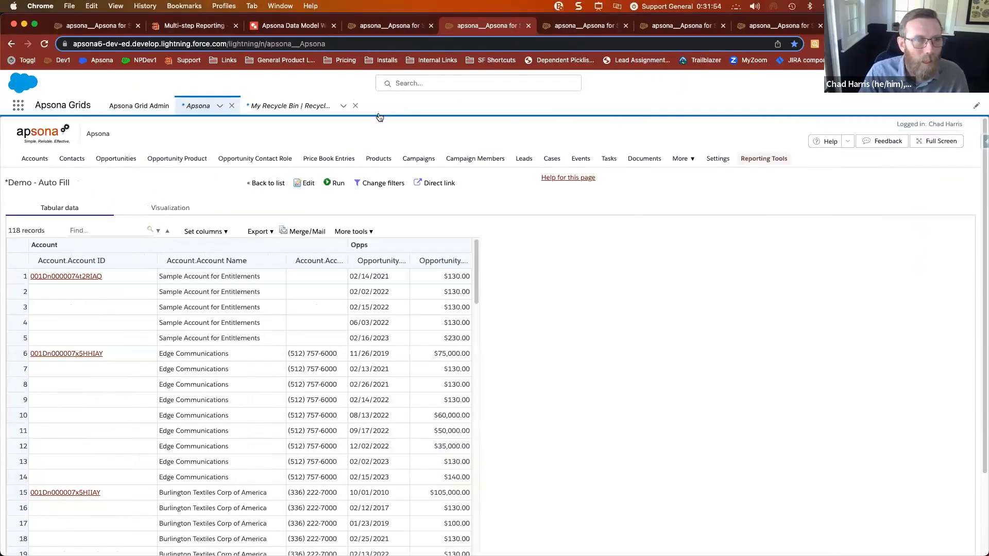
left_click(589, 26)
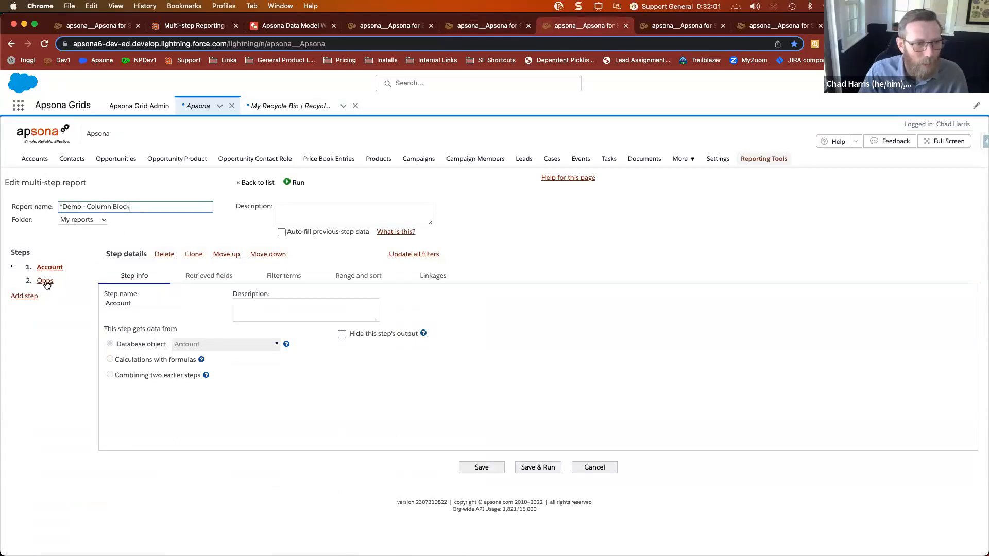
left_click(533, 467)
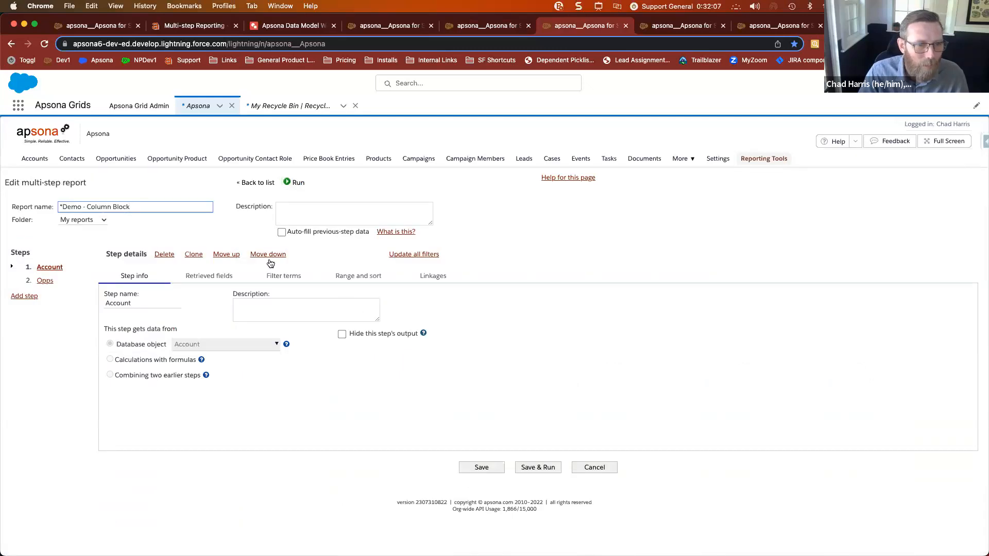
Step: Turn on showing the Opps step's records in column blocks without giving a number, and save and run the report
left_click(45, 281)
left_click(342, 351)
left_click(539, 471)
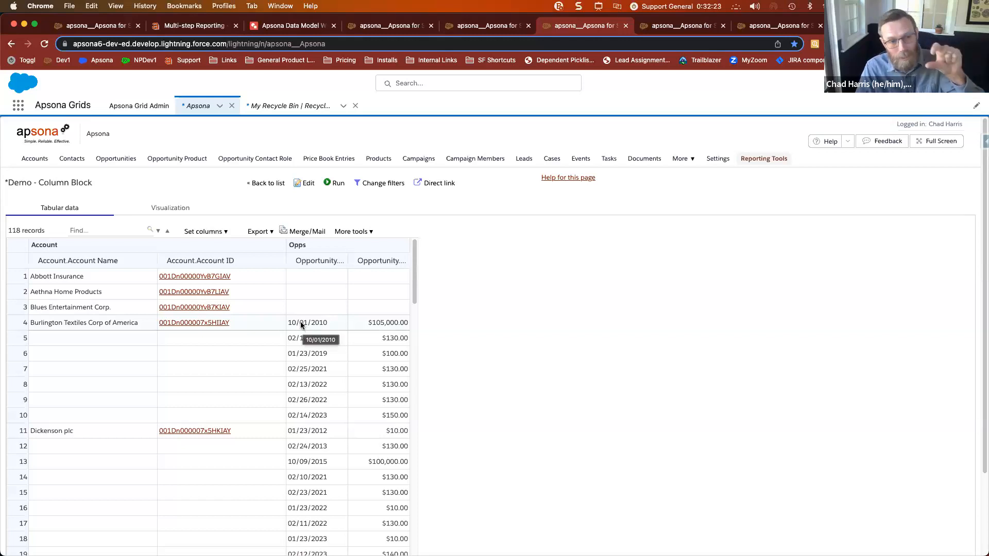
Step: Reopen the report's Opps step, set its records to show in 5 column blocks, and save and run the report
left_click(305, 184)
left_click(51, 280)
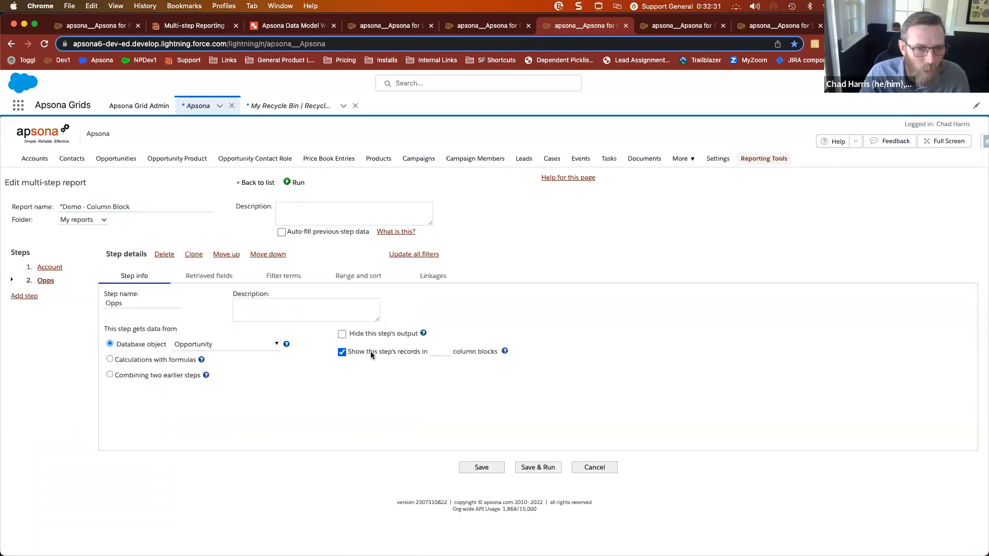
left_click(446, 350)
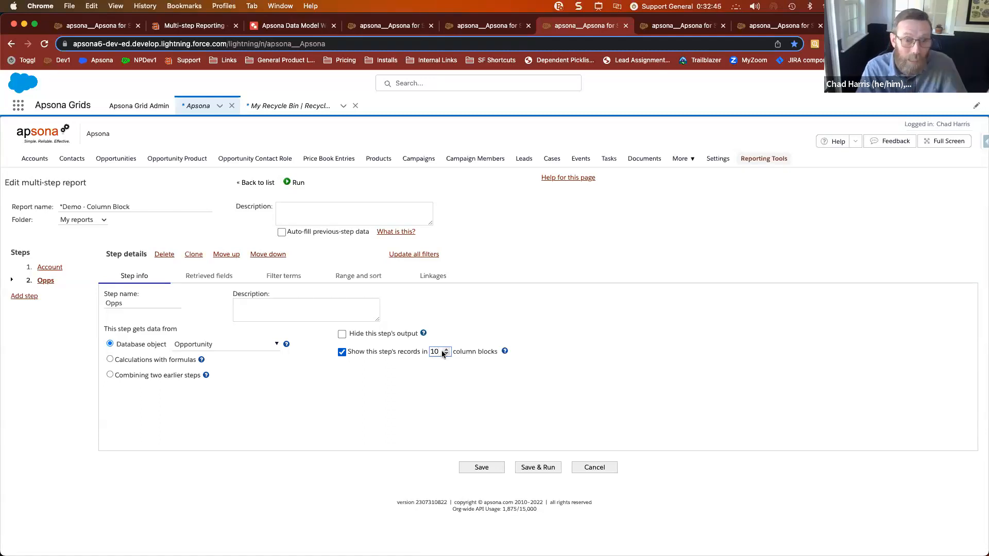
left_click(444, 348)
left_click(444, 348)
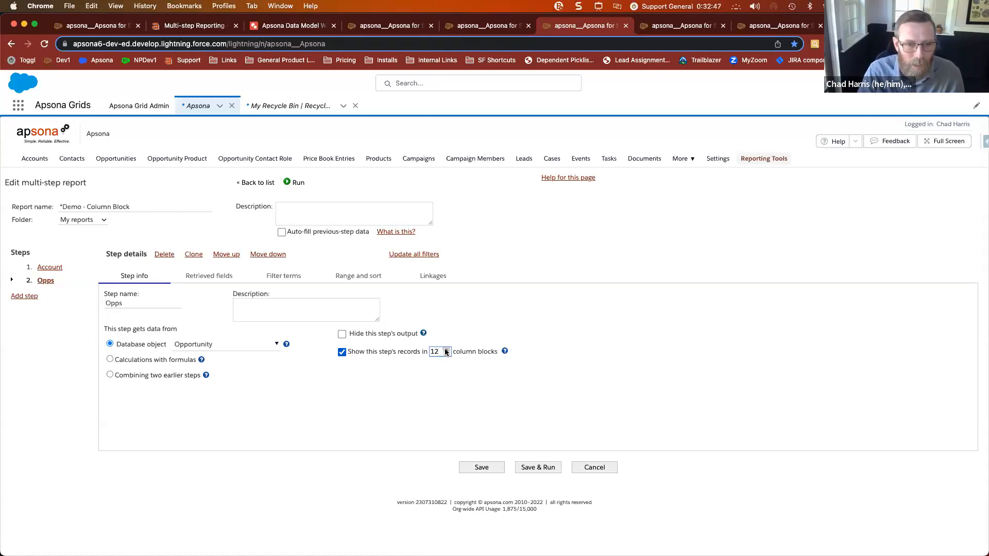
left_click(444, 352)
left_click(444, 353)
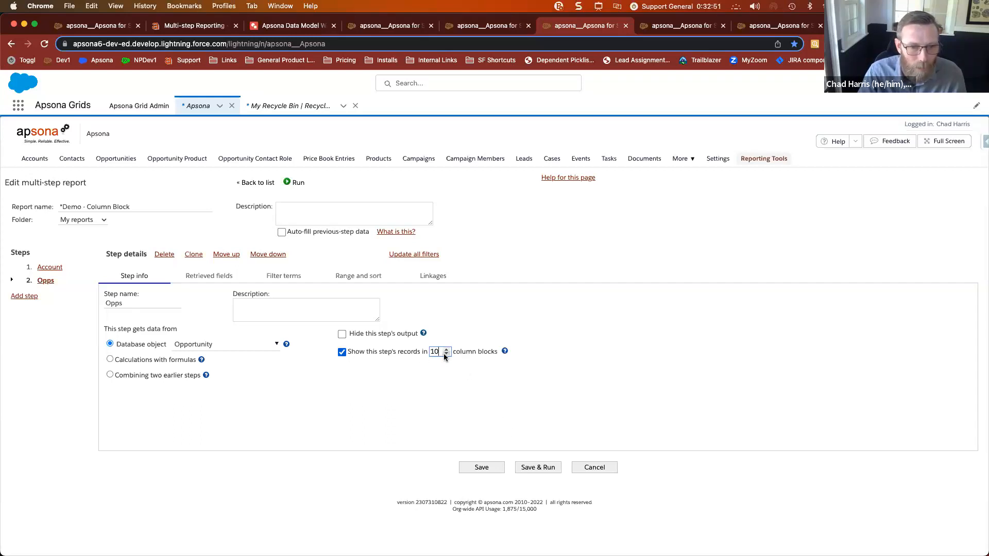
key("BackSpace")
key("BackSpace")
type("5")
left_click(532, 467)
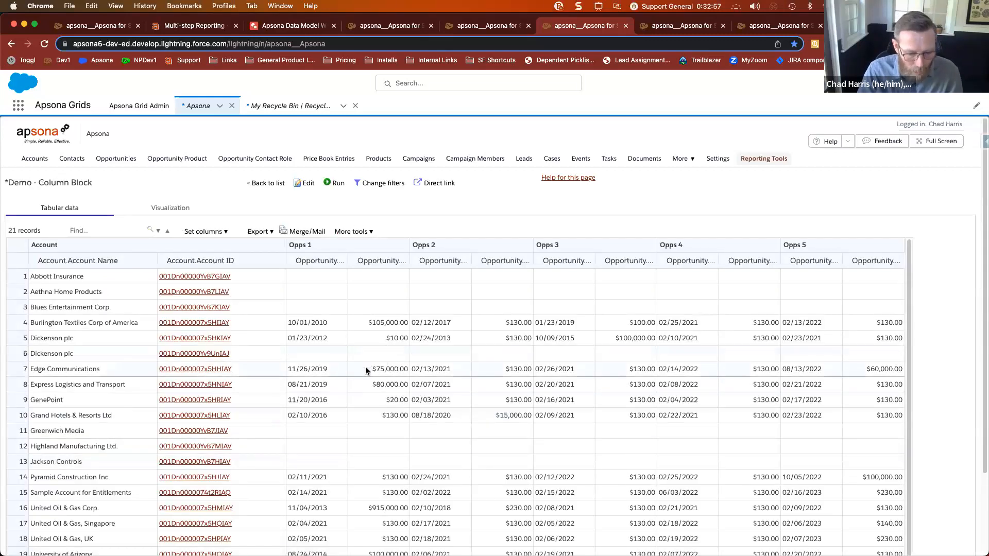
Step: Outline the Opps 1 and Opps 2 headings, the accounts' opportunity values and the Edge Communications row, and check the table's width
left_click_drag(282, 233, 352, 259)
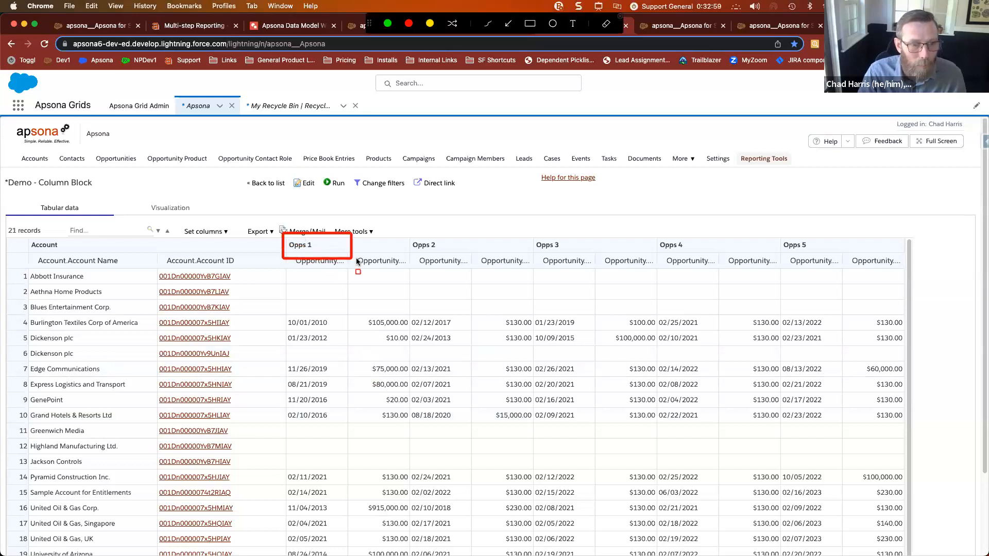
left_click_drag(405, 236, 459, 261)
mouse_move(284, 313)
left_mouse_down()
mouse_move(373, 336)
mouse_move(539, 334)
left_mouse_up()
mouse_move(284, 261)
left_mouse_down()
mouse_move(346, 312)
mouse_move(899, 316)
left_mouse_up()
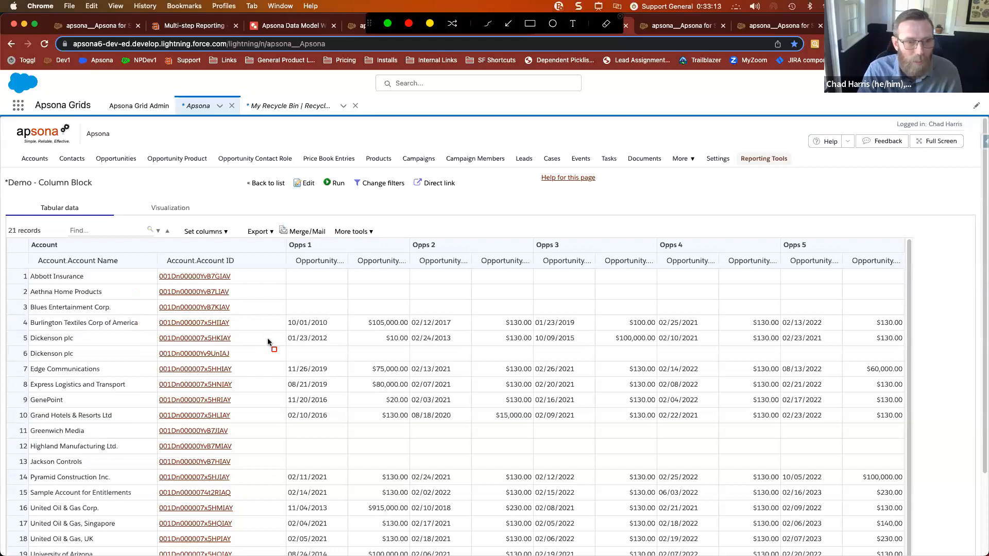
mouse_move(289, 361)
left_mouse_down()
mouse_move(303, 381)
mouse_move(773, 435)
left_mouse_up()
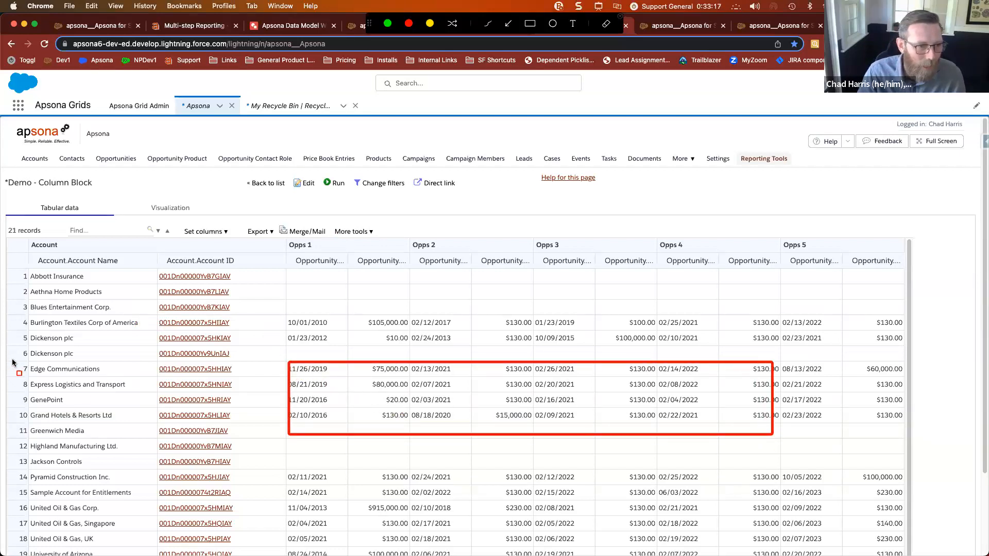
mouse_move(7, 358)
left_mouse_down()
mouse_move(97, 386)
mouse_move(278, 379)
left_mouse_up()
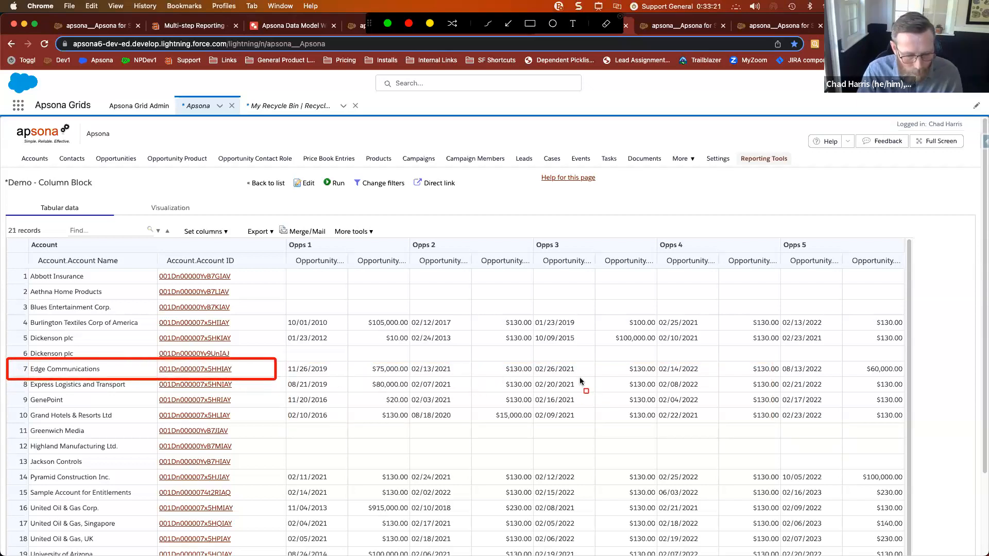
key("Escape")
scroll(579, 377, "right", 1)
scroll(604, 378, "left", 1)
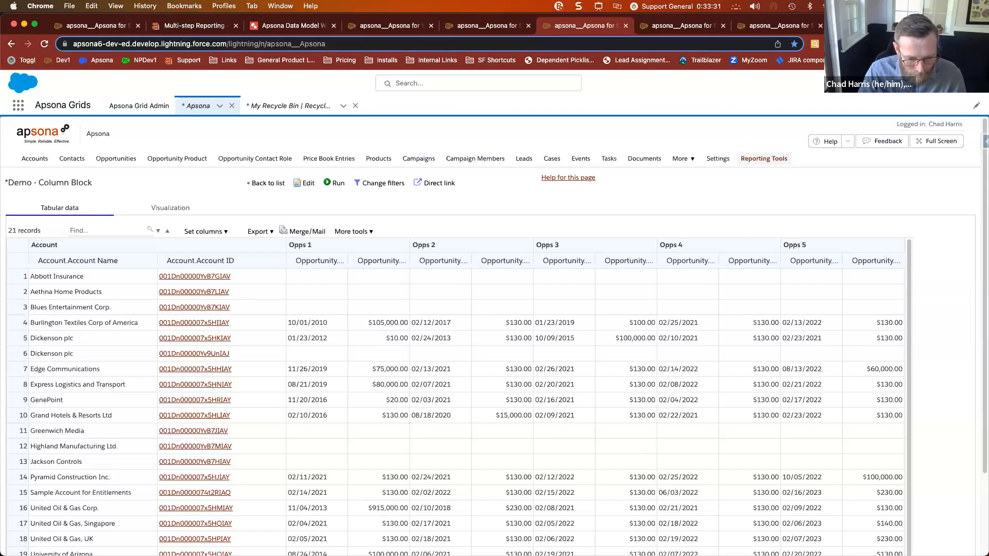
scroll(801, 201, "right", 1)
scroll(772, 203, "left", 1)
key("ctrl+Right")
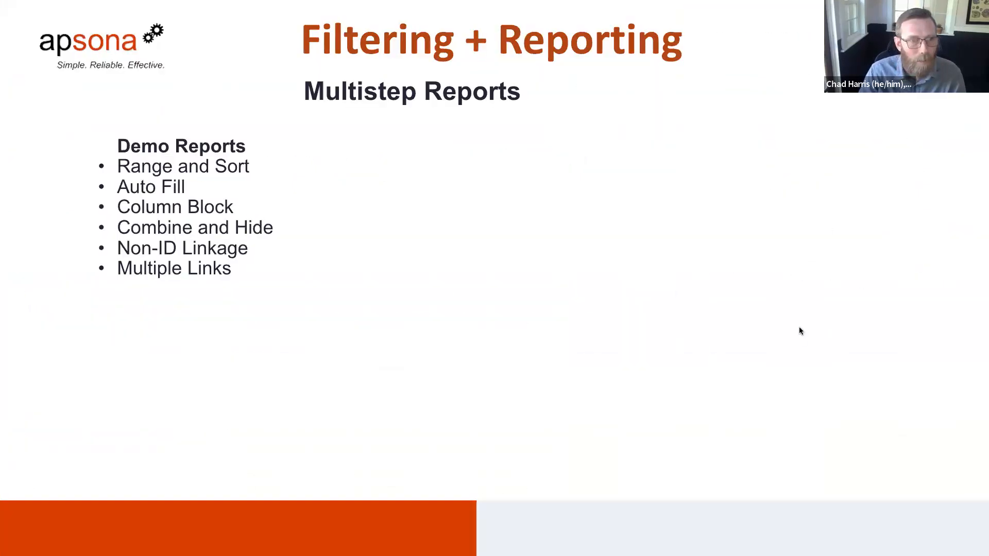
key("Right")
key("Right")
key("Right")
key("Right")
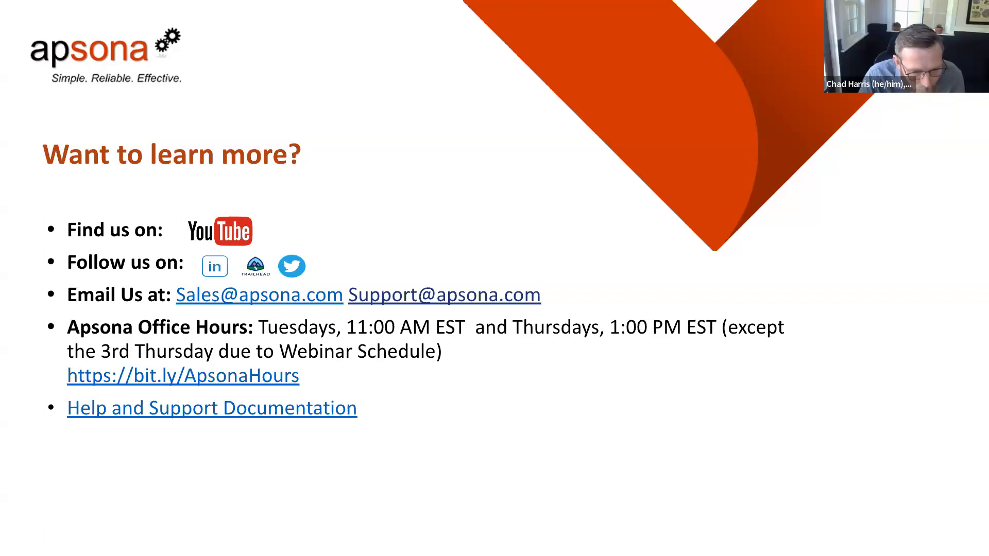
Step: Return to the Column Block report, outline the empty opportunity cells and the Opps 1 to Opps 5 headings, and review the remaining rows
key("ctrl+Left")
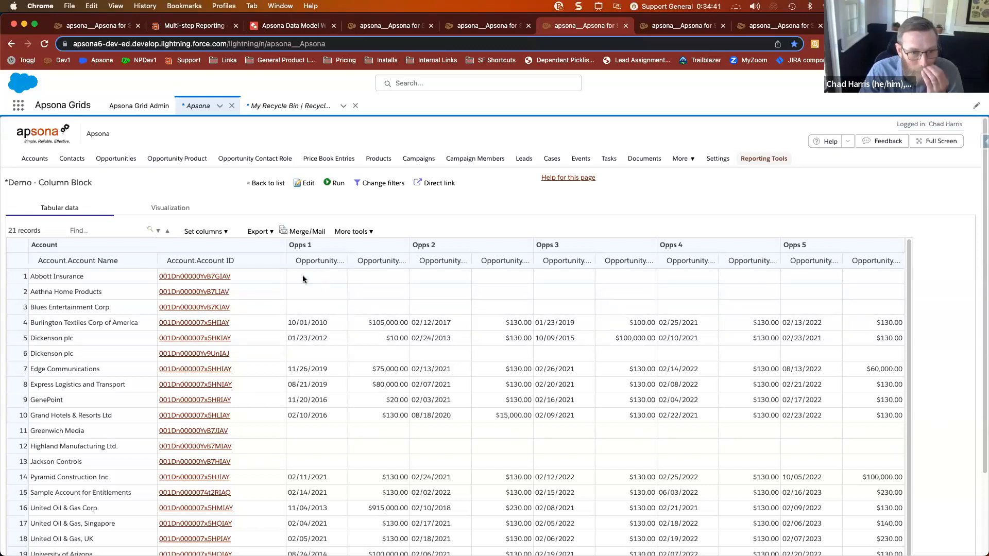
mouse_move(278, 267)
left_mouse_down()
mouse_move(471, 299)
mouse_move(468, 310)
left_mouse_up()
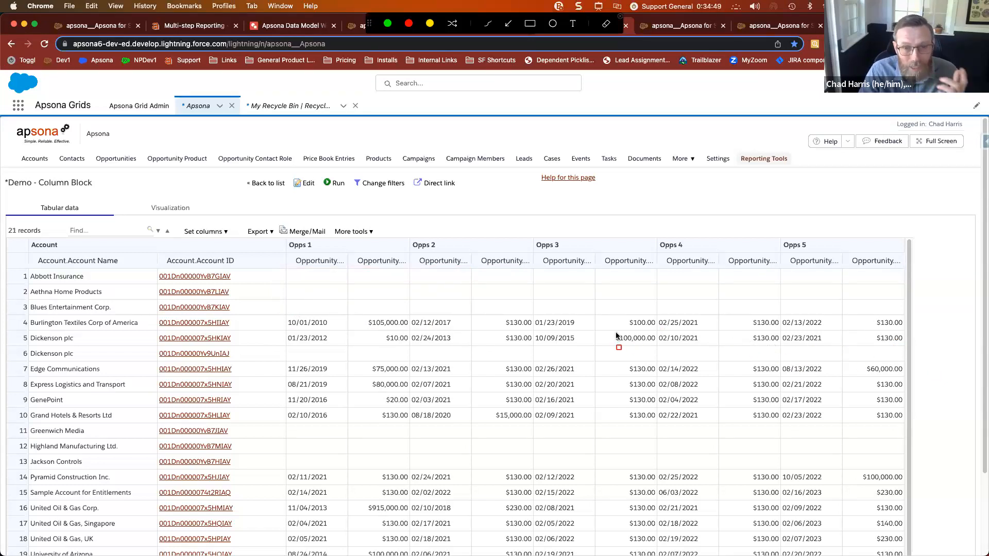
mouse_move(285, 234)
left_mouse_down()
mouse_move(888, 262)
mouse_move(907, 250)
left_mouse_up()
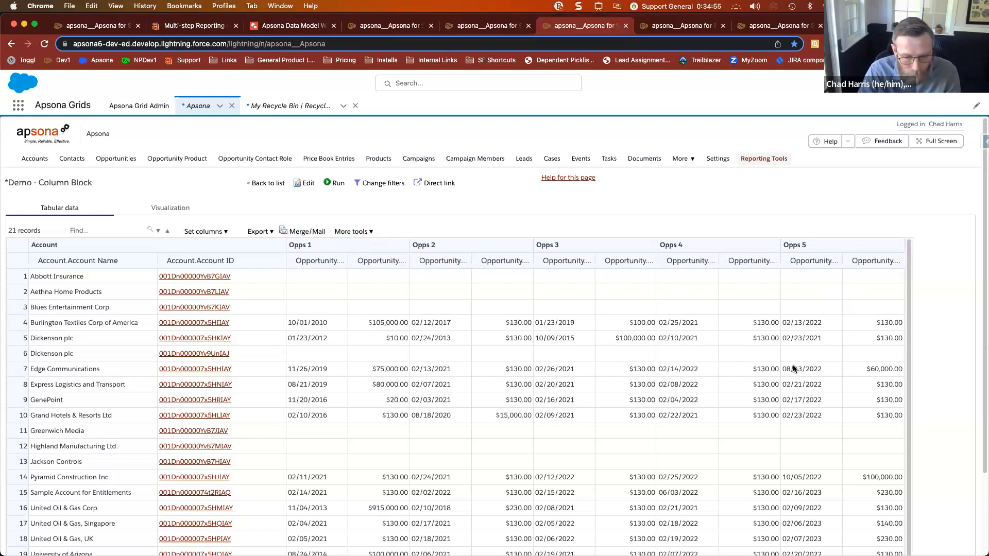
scroll(802, 368, "down", 5)
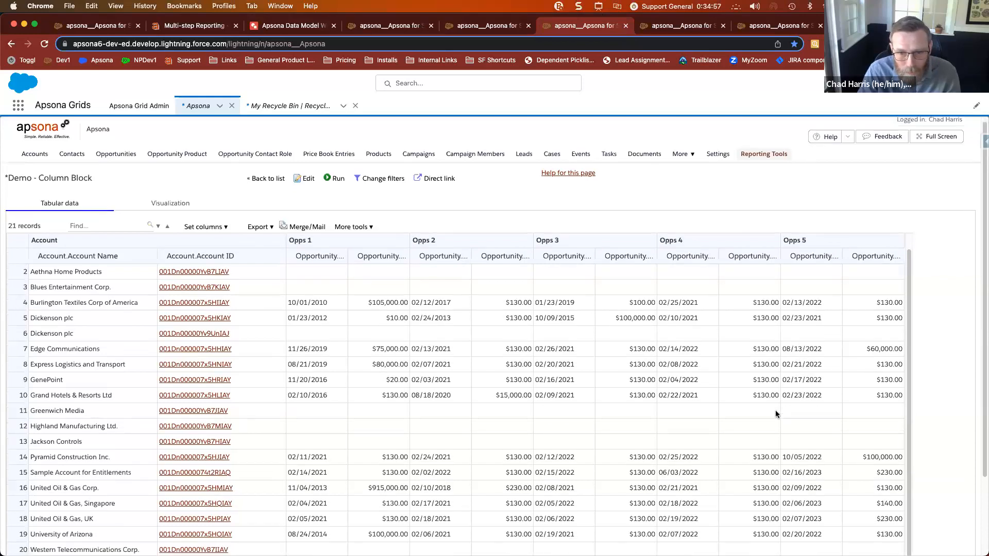
scroll(635, 329, "up", 1)
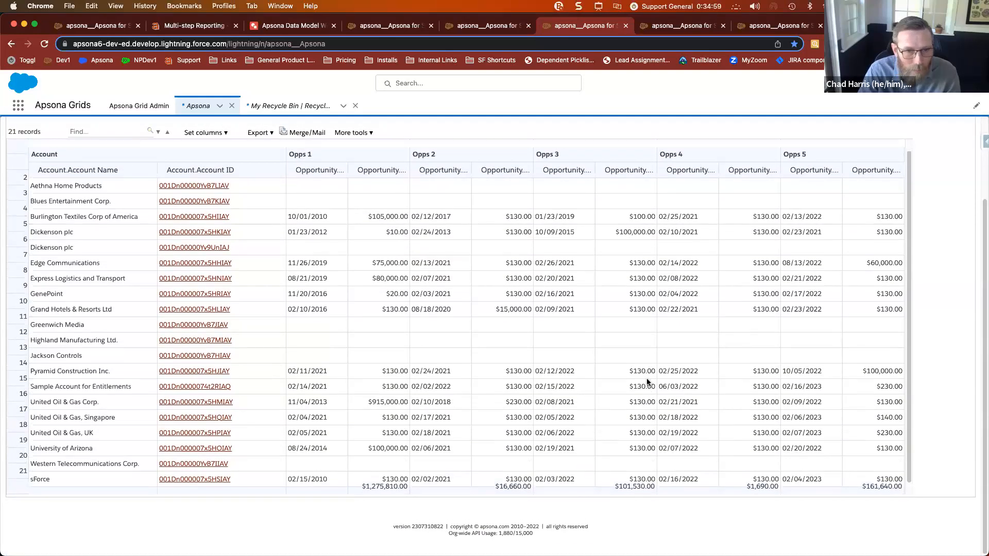